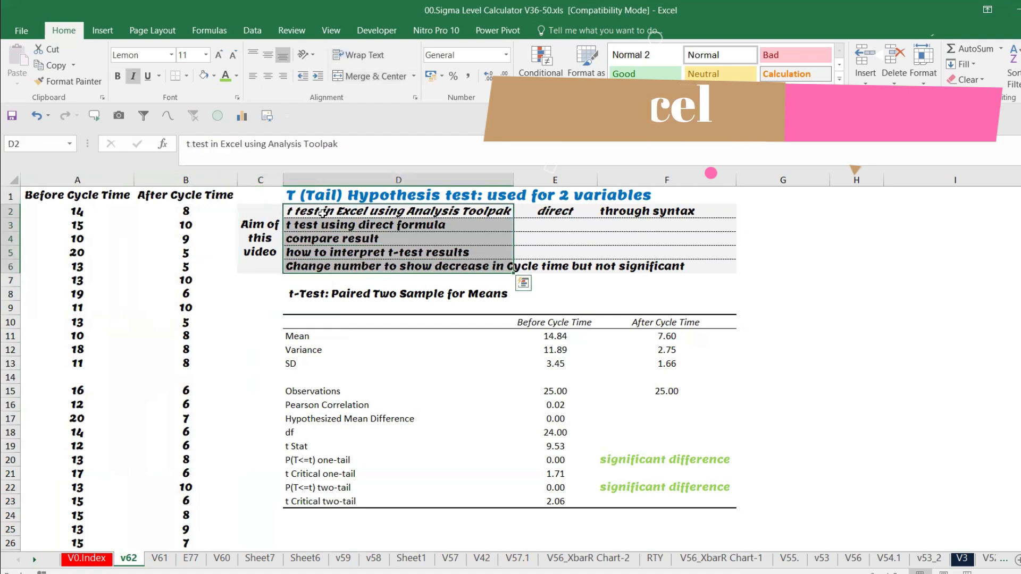
# Review the listed t-test aims in rows 2 to 6 and the formula behind the first Before Cycle Time value
pyautogui.click(320, 212)
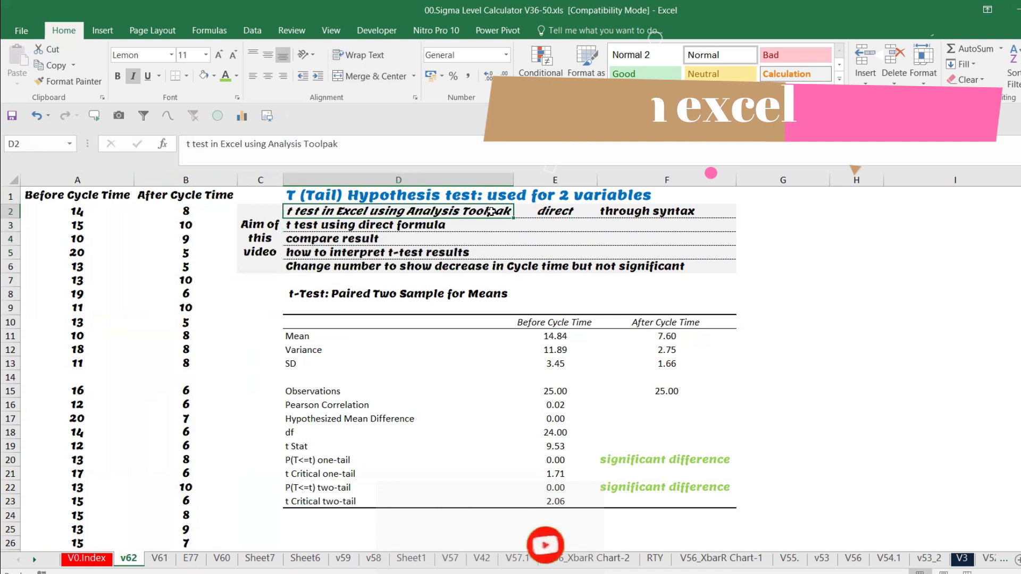
pyautogui.click(543, 210)
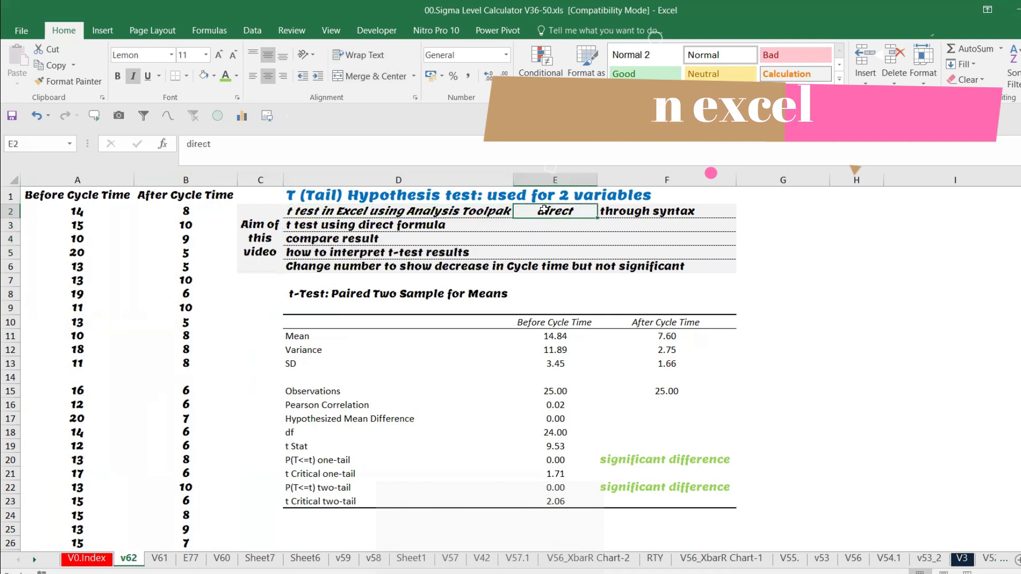
pyautogui.click(619, 211)
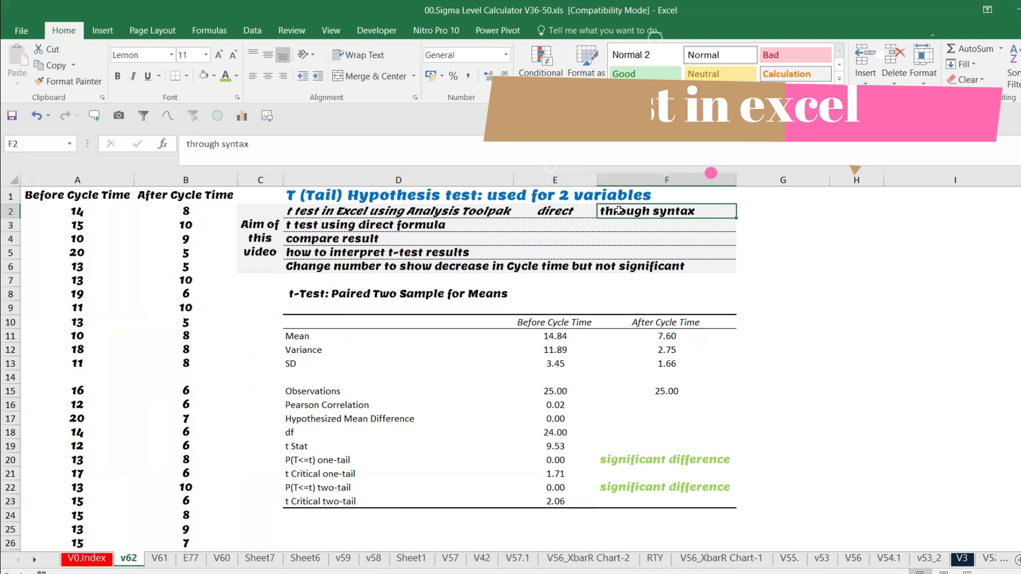
pyautogui.click(329, 226)
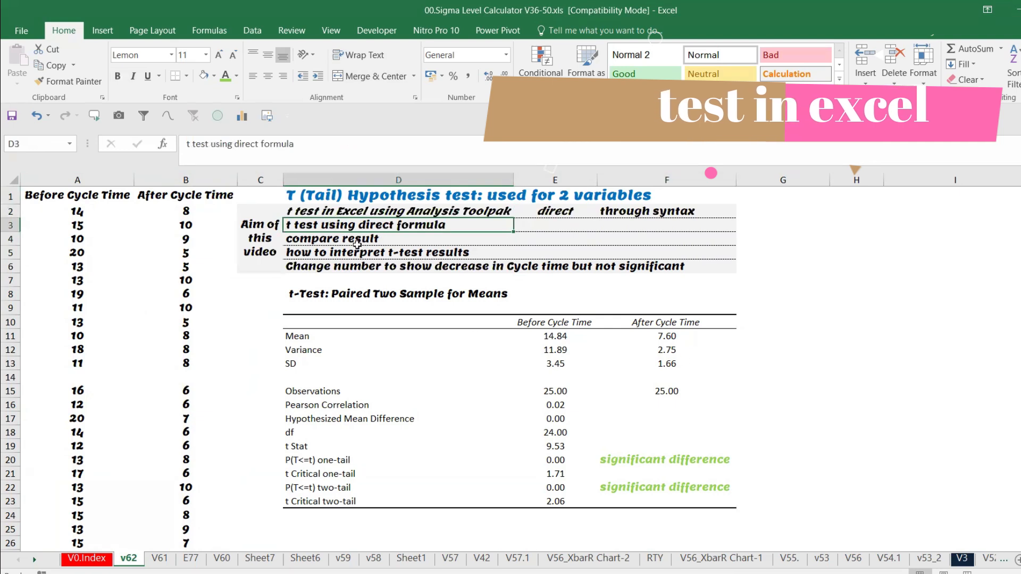
pyautogui.press('Down')
pyautogui.press('Down')
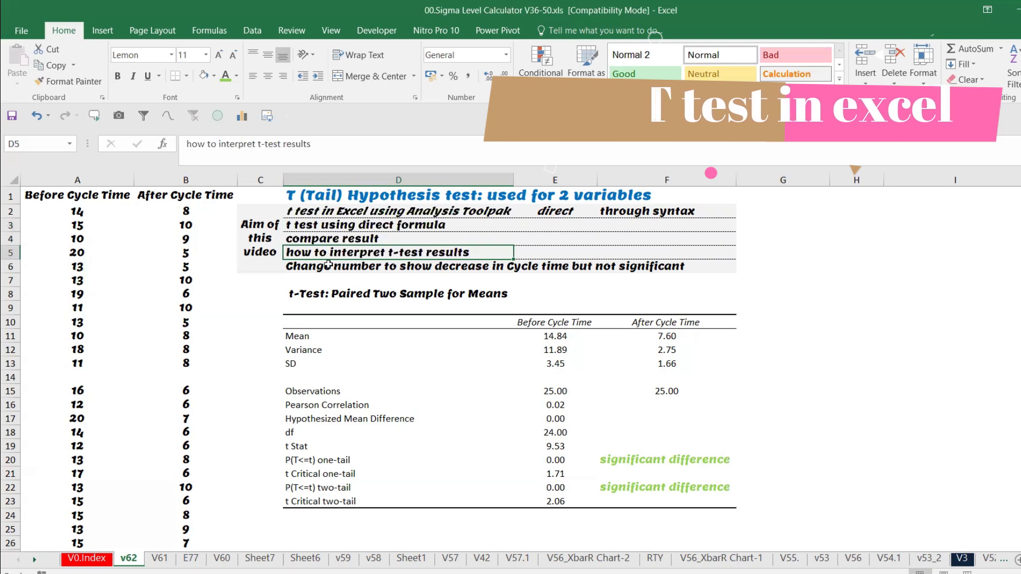
pyautogui.press('Down')
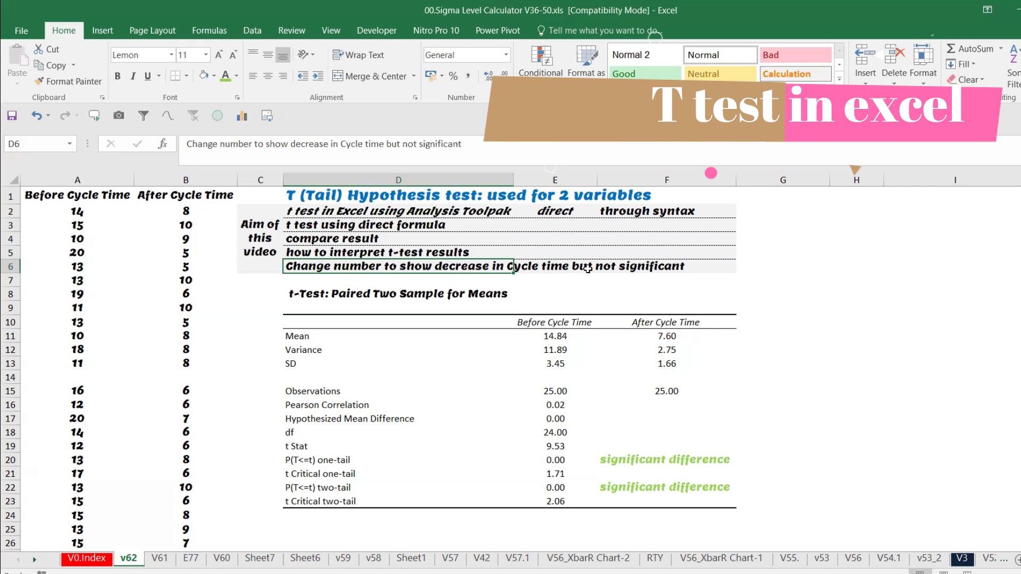
pyautogui.click(84, 210)
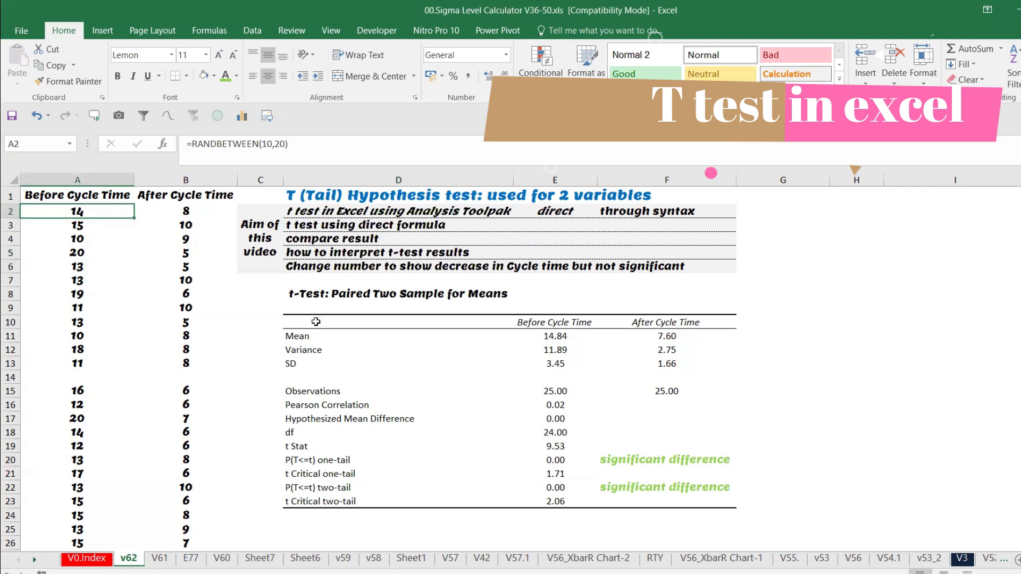
# Clear the old t-test output starting at D8 by pasting the blank cells from D25 downward over it
pyautogui.scroll(-2, 374, 371)
pyautogui.moveTo(291, 445); pyautogui.dragTo(748, 541)
pyautogui.hotkey('ctrl', 'c')
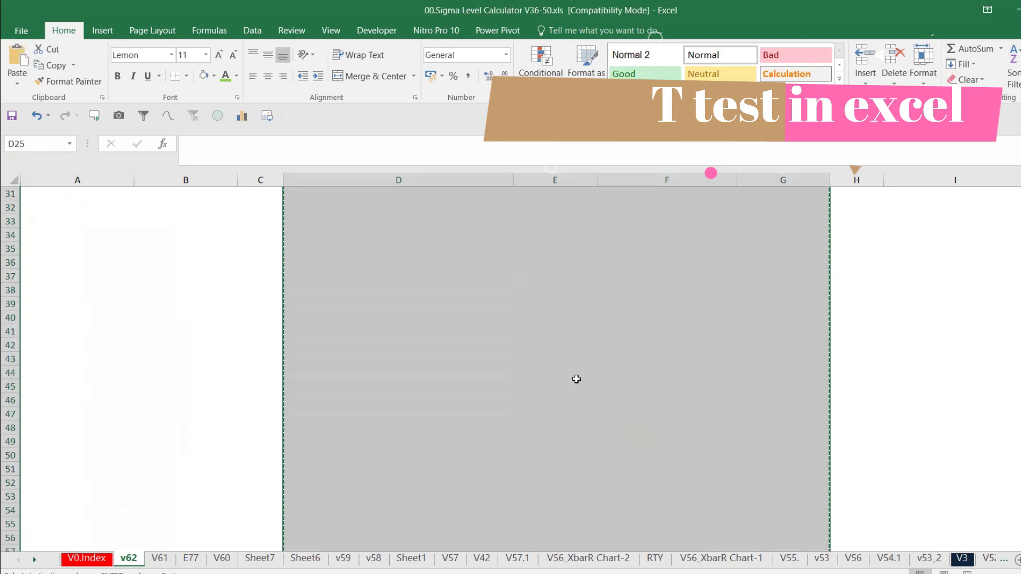
pyautogui.scroll(13, 577, 381)
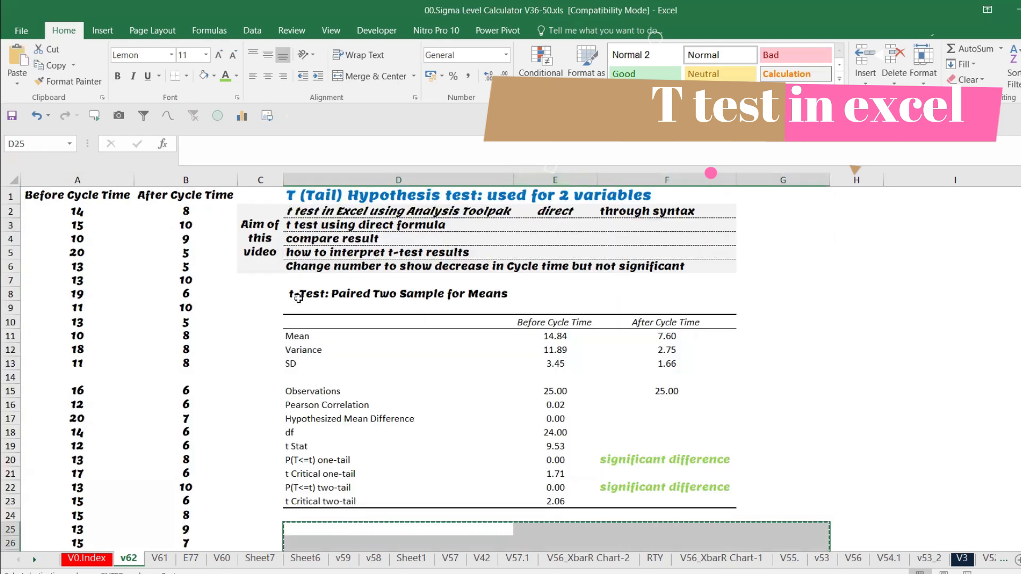
pyautogui.click(293, 293)
pyautogui.hotkey('ctrl', 'v')
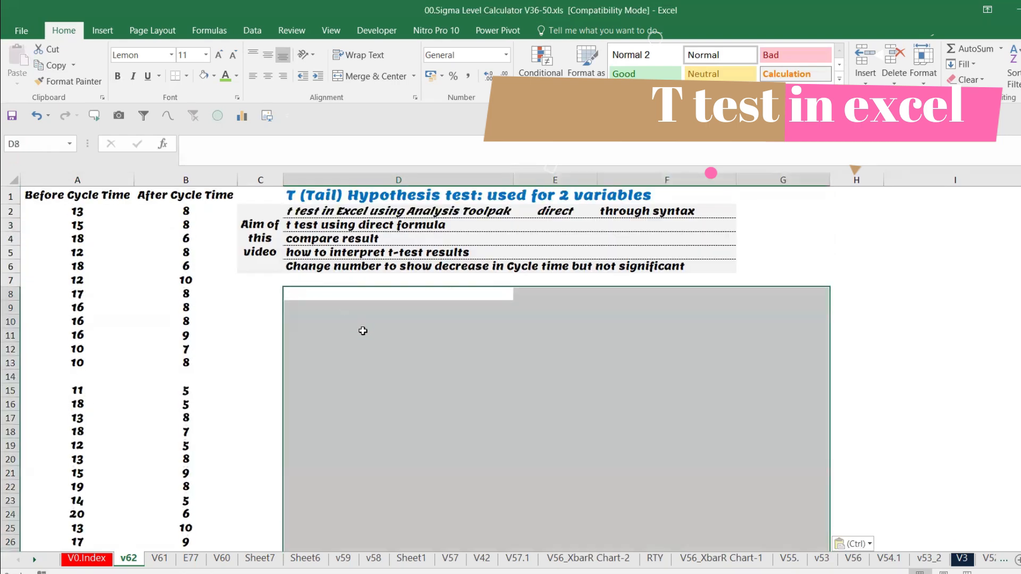
# Delete the existing Before and After Cycle Time data from row 2 downward in columns A and B, keeping the headers
pyautogui.moveTo(125, 212); pyautogui.dragTo(170, 343)
pyautogui.scroll(5, 175, 315)
pyautogui.press('Delete')
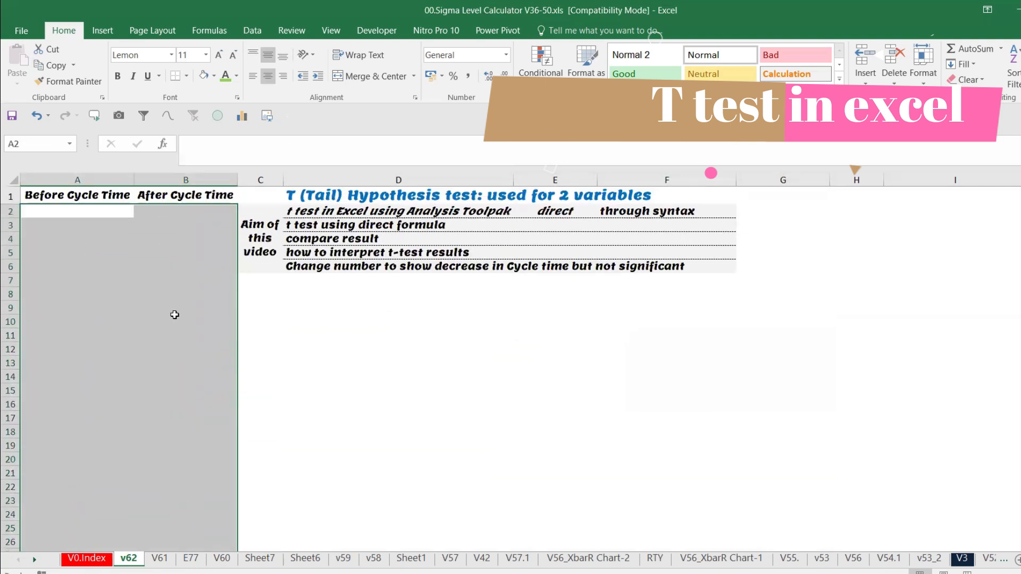
pyautogui.scroll(-3, 161, 309)
pyautogui.scroll(3, 160, 264)
# Enter the formula =RANDBETWEEN(10,20) in A2 under Before Cycle Time
pyautogui.click(116, 217)
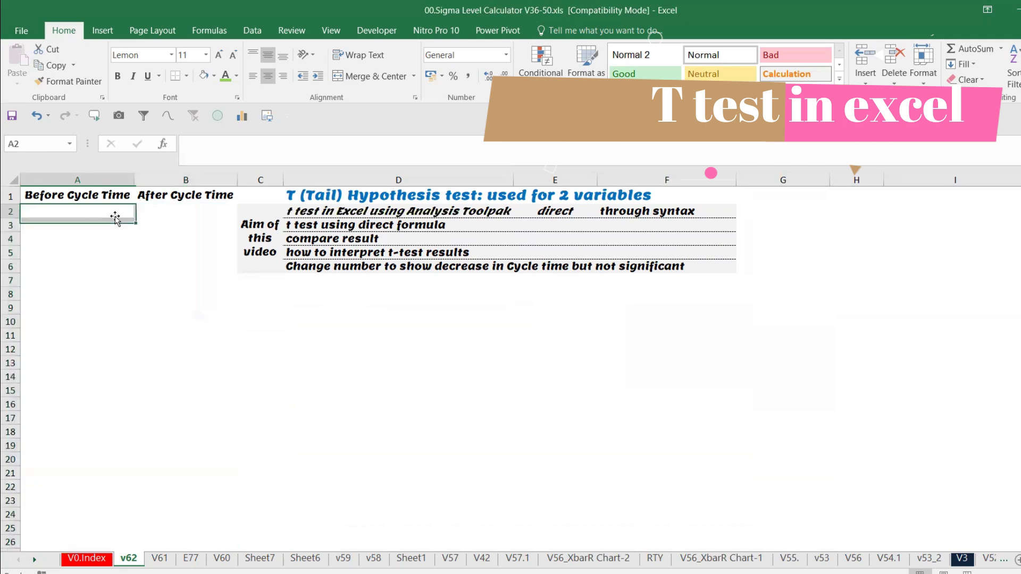
pyautogui.write('=ran')
pyautogui.scroll(-1, 117, 223)
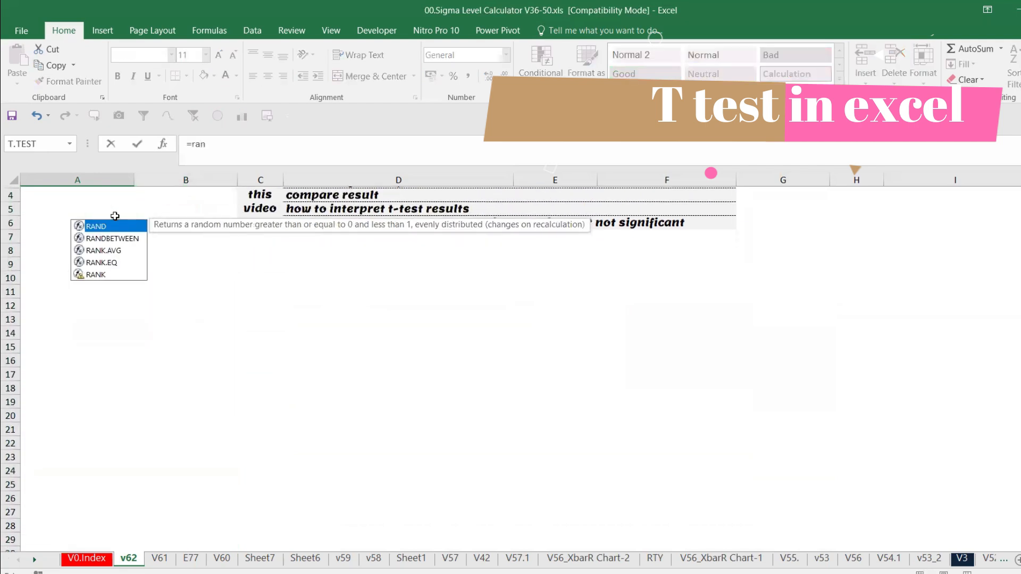
pyautogui.doubleClick(118, 238)
pyautogui.click(298, 149)
pyautogui.write('10,20)')
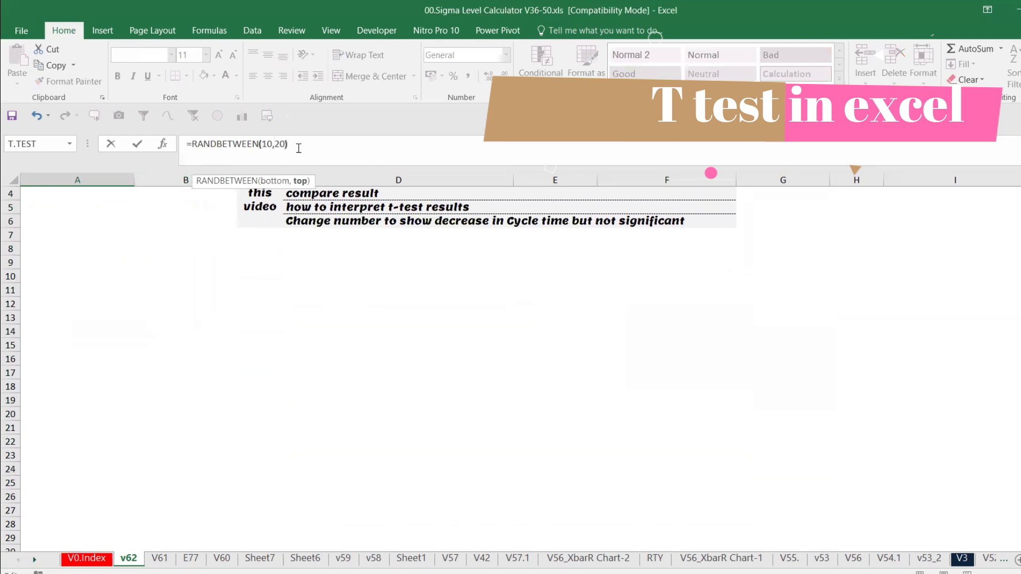
pyautogui.press('Return')
# Fill the random-number formula in A2 down the Before Cycle Time column to A26
pyautogui.scroll(1, 194, 257)
pyautogui.click(105, 200)
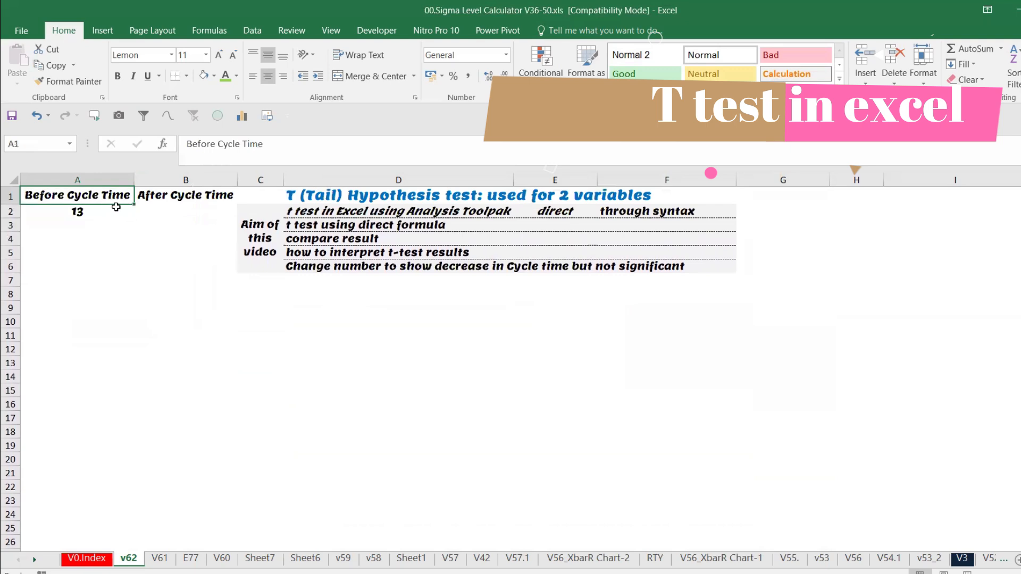
pyautogui.click(116, 210)
pyautogui.moveTo(118, 209); pyautogui.dragTo(86, 469)
pyautogui.keyDown('ctrl'); pyautogui.click(86, 470); pyautogui.keyUp('ctrl')
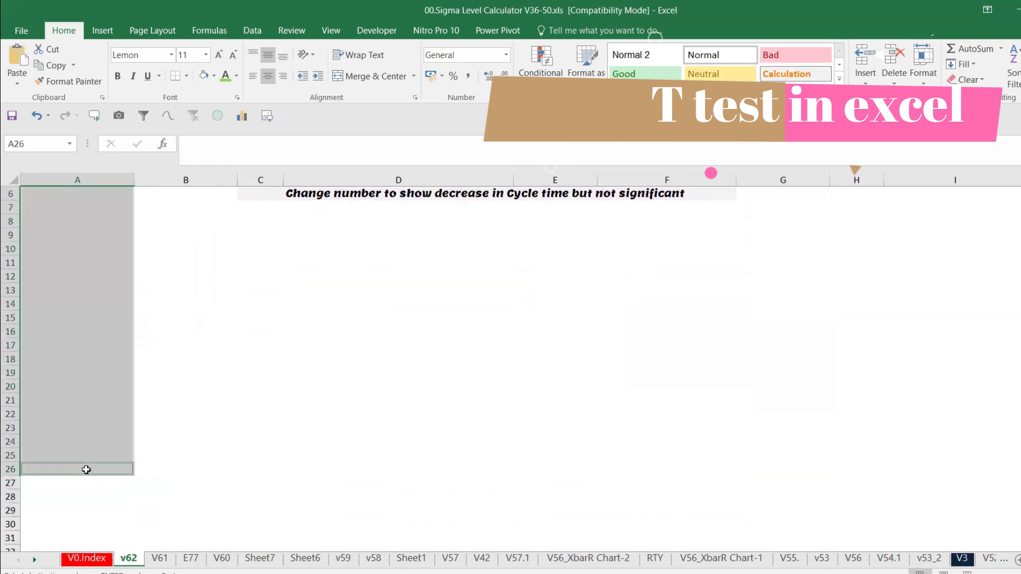
pyautogui.hotkey('ctrl', 'd')
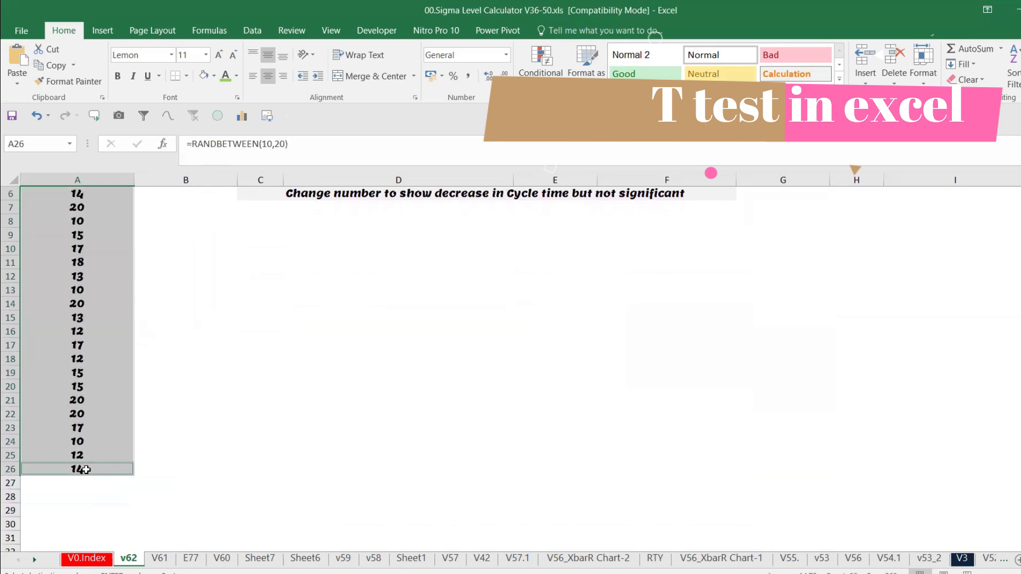
pyautogui.scroll(2, 100, 457)
pyautogui.press('Escape')
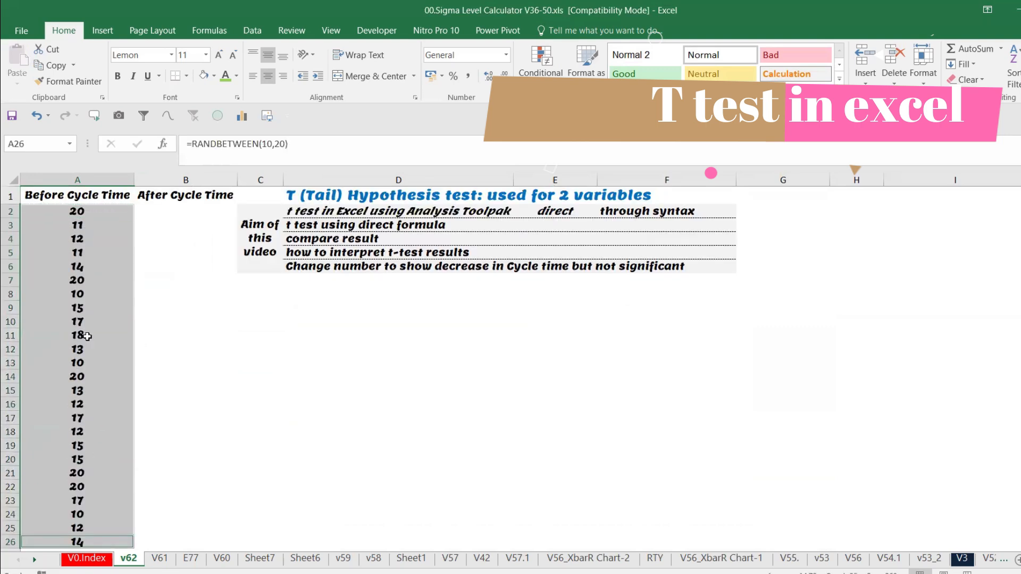
pyautogui.click(105, 213)
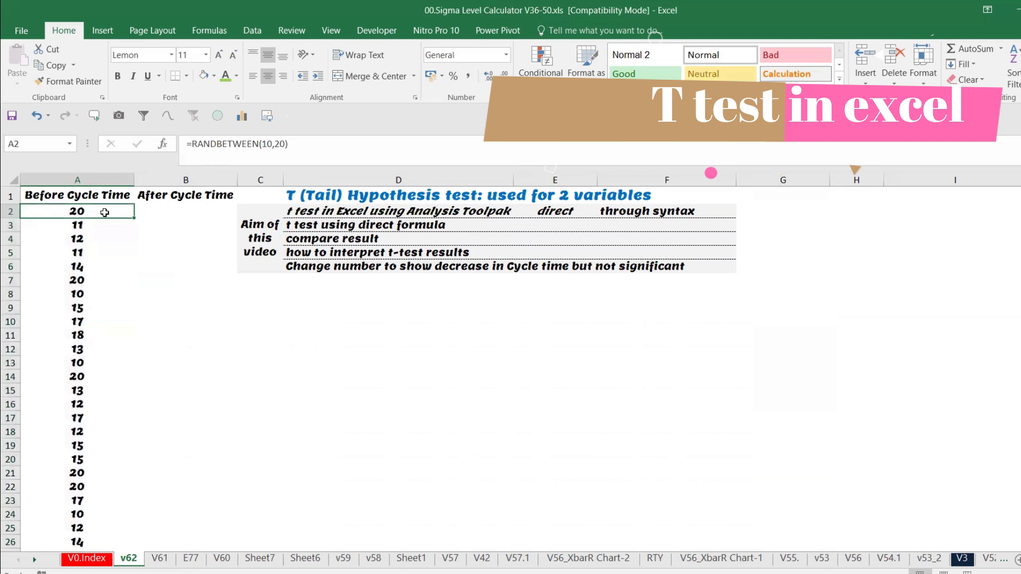
pyautogui.hotkey('ctrl', 'shift', 'Down')
pyautogui.hotkey('ctrl', 'c')
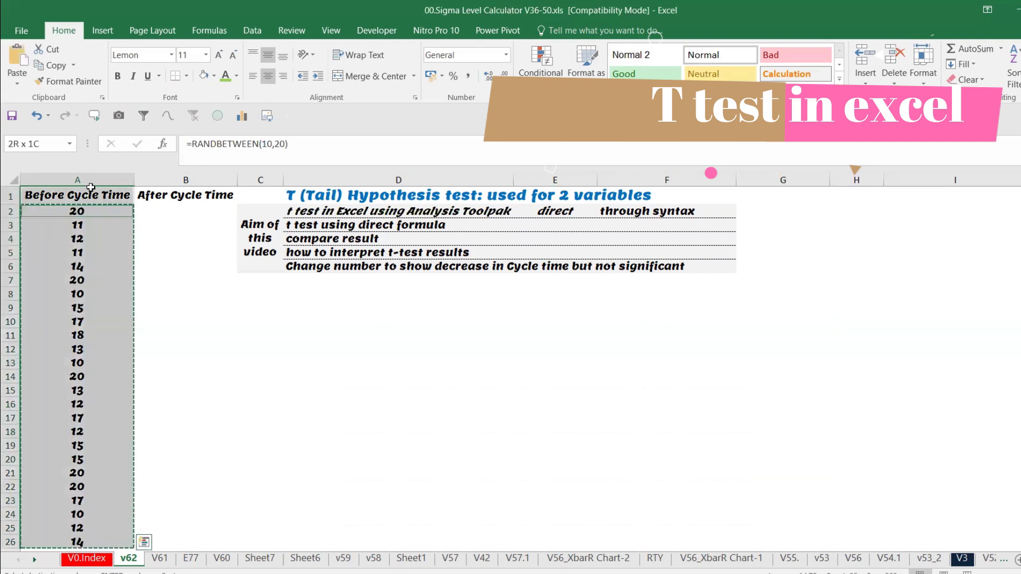
pyautogui.click(17, 80)
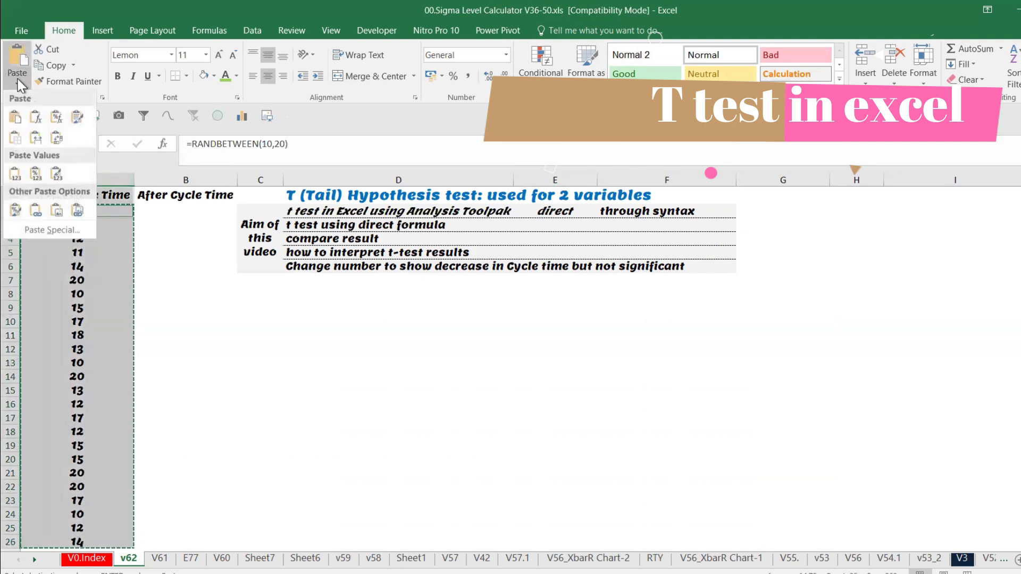
pyautogui.click(14, 170)
pyautogui.press('Return')
pyautogui.hotkey('ctrl', 'c')
pyautogui.click(152, 212)
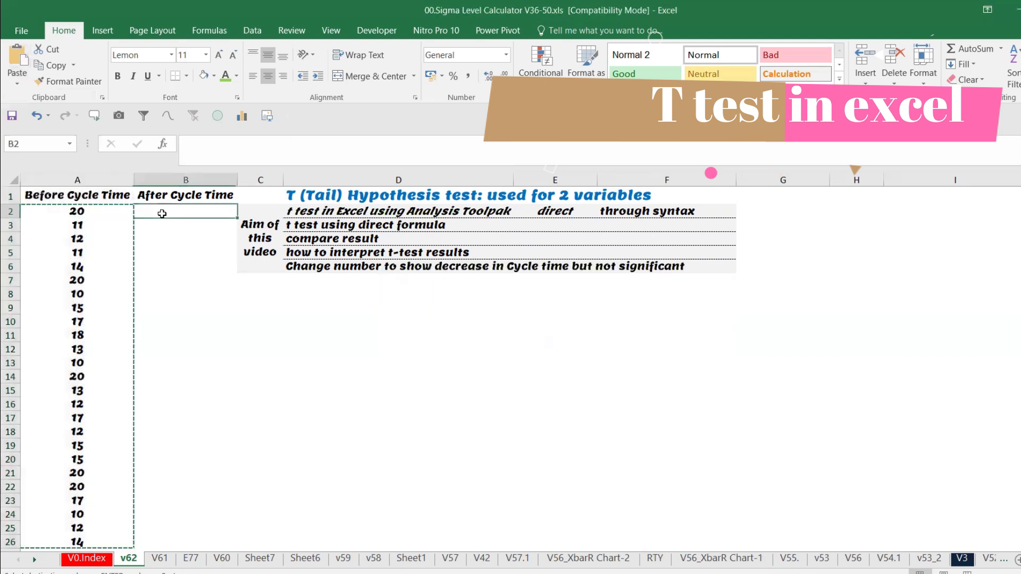
# Copy the random-number formula from A2 into B2 under After Cycle Time
pyautogui.click(95, 213)
pyautogui.hotkey('ctrl', 'c')
pyautogui.click(167, 211)
pyautogui.hotkey('ctrl', 'v')
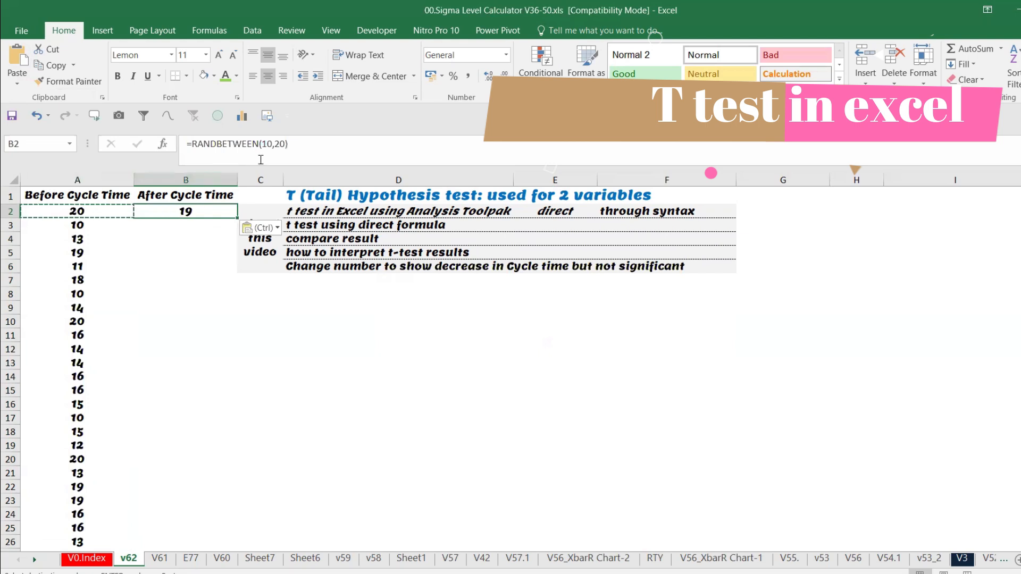
# Change the After Cycle Time formula in B2 to =RANDBETWEEN(8,10)
pyautogui.click(274, 143)
pyautogui.click(272, 143)
pyautogui.press('BackSpace')
pyautogui.press('BackSpace')
pyautogui.write('8')
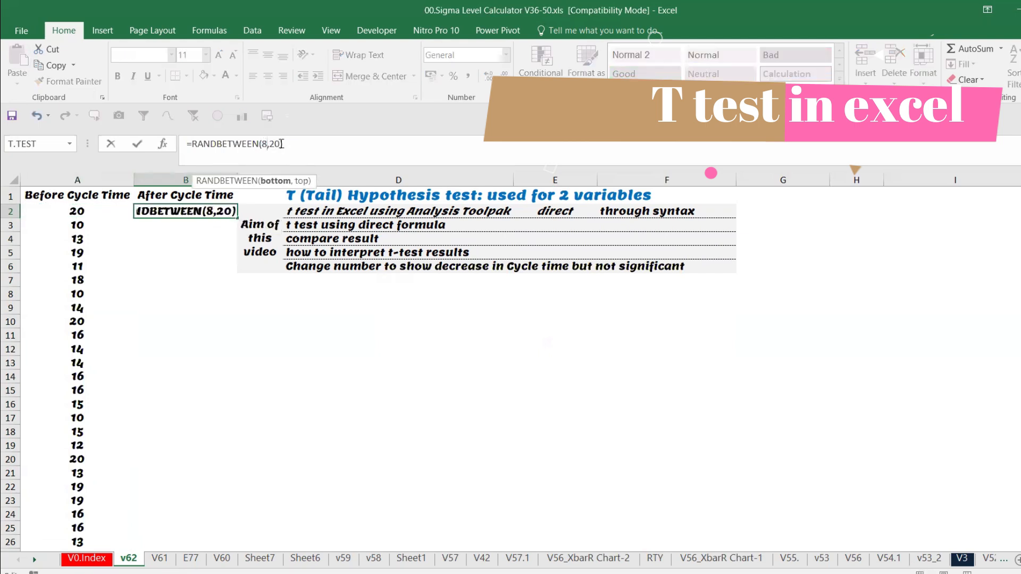
pyautogui.click(281, 144)
pyautogui.press('BackSpace')
pyautogui.press('BackSpace')
pyautogui.write('10')
pyautogui.press('Return')
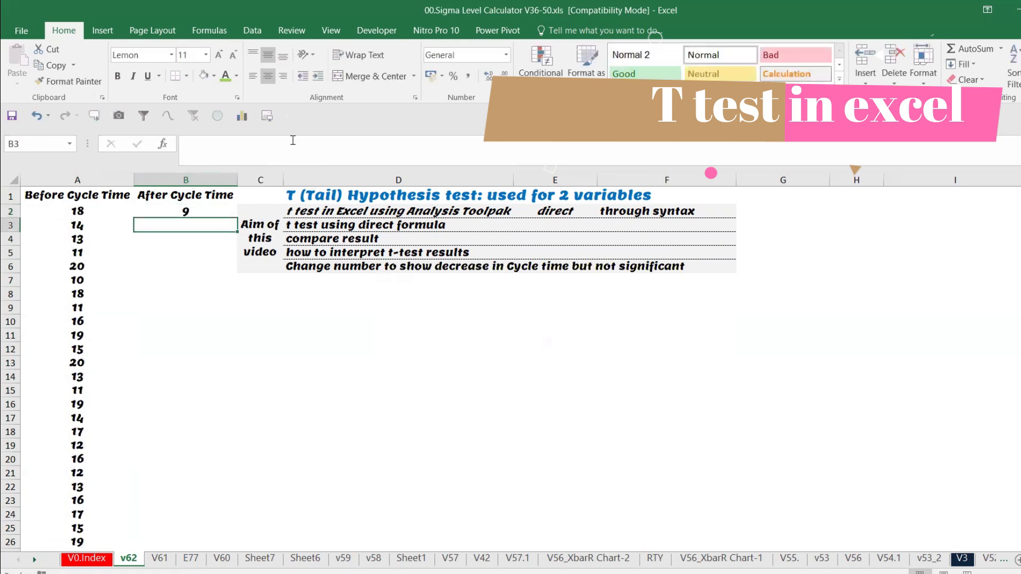
# Copy the B2 formula down the After Cycle Time column to B26
pyautogui.click(182, 211)
pyautogui.hotkey('ctrl', 'c')
pyautogui.moveTo(182, 211); pyautogui.dragTo(157, 492)
pyautogui.hotkey('ctrl', 'v')
pyautogui.scroll(-4, 160, 425)
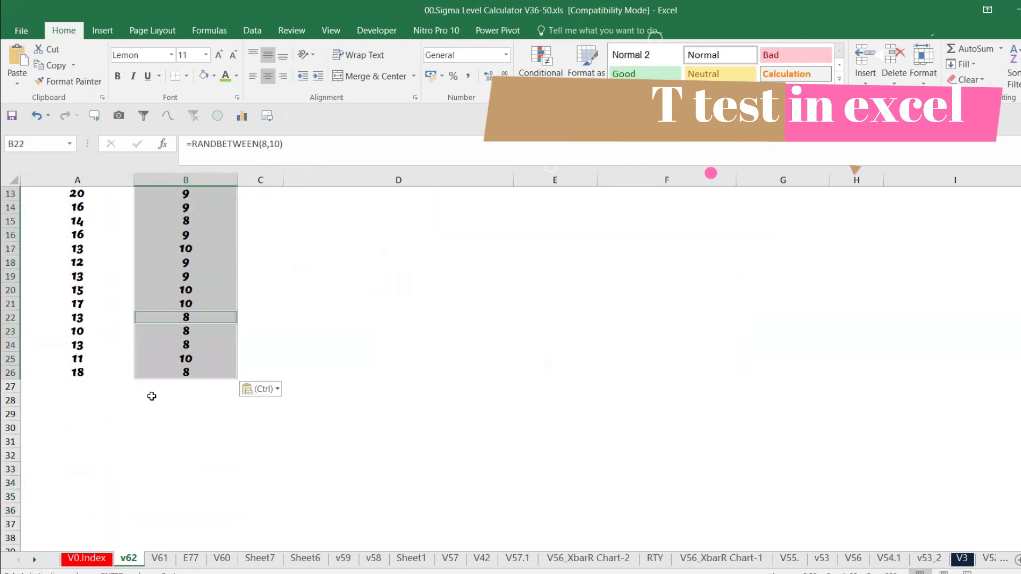
pyautogui.click(152, 373)
# Replace the random-number formulas in A2:B26 with their fixed values by copying and pasting them as values in place
pyautogui.scroll(4, 146, 298)
pyautogui.moveTo(77, 211); pyautogui.dragTo(190, 454)
pyautogui.hotkey('ctrl', 'c')
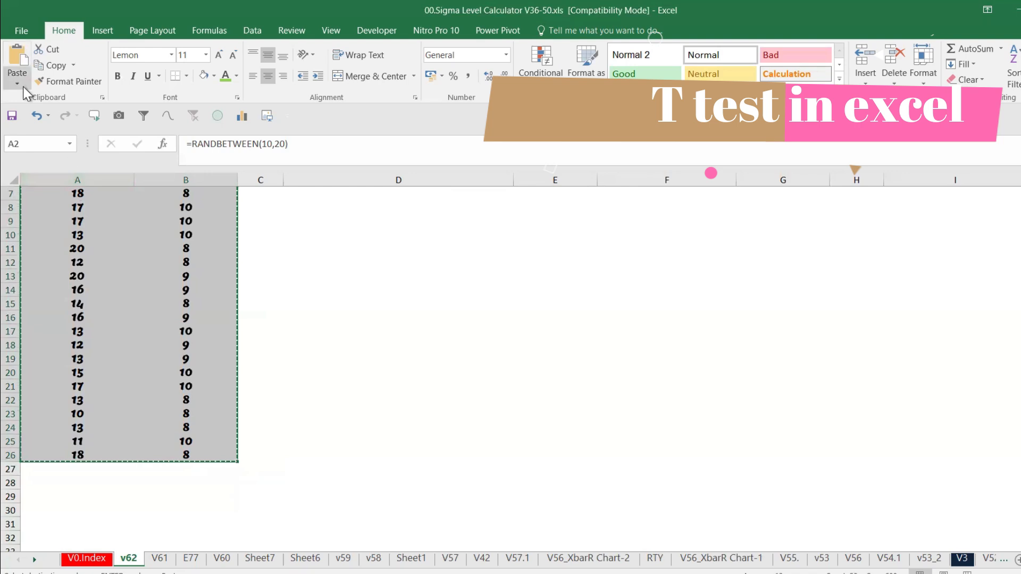
pyautogui.click(18, 84)
pyautogui.click(17, 173)
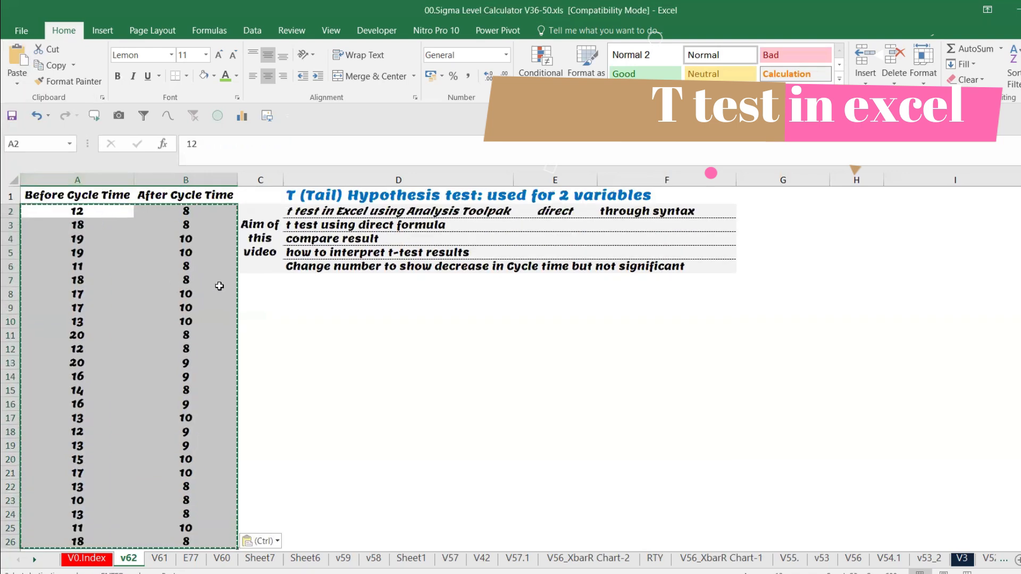
pyautogui.click(186, 239)
pyautogui.press('Escape')
pyautogui.moveTo(79, 212); pyautogui.dragTo(149, 280)
pyautogui.click(82, 195)
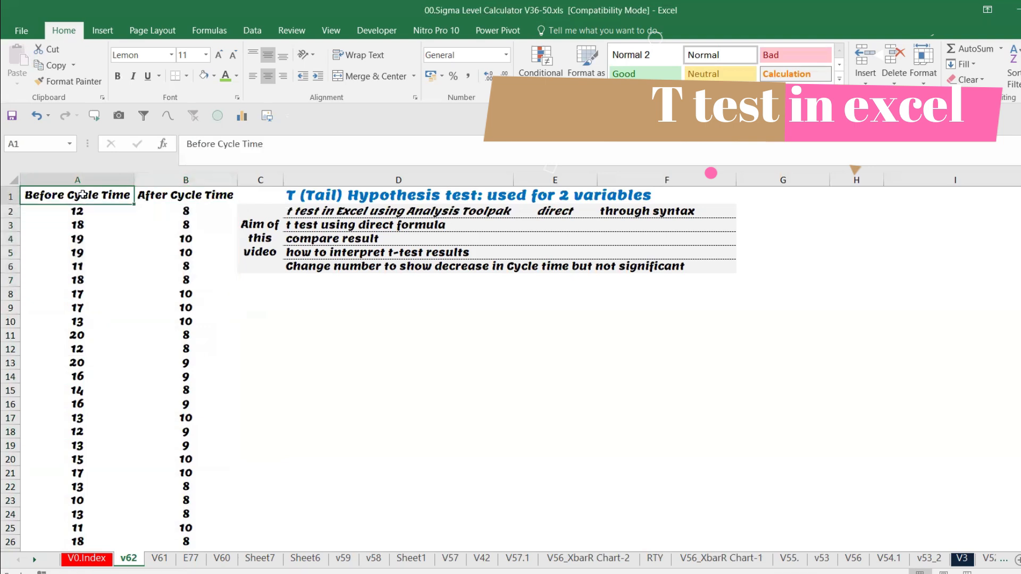
pyautogui.click(176, 194)
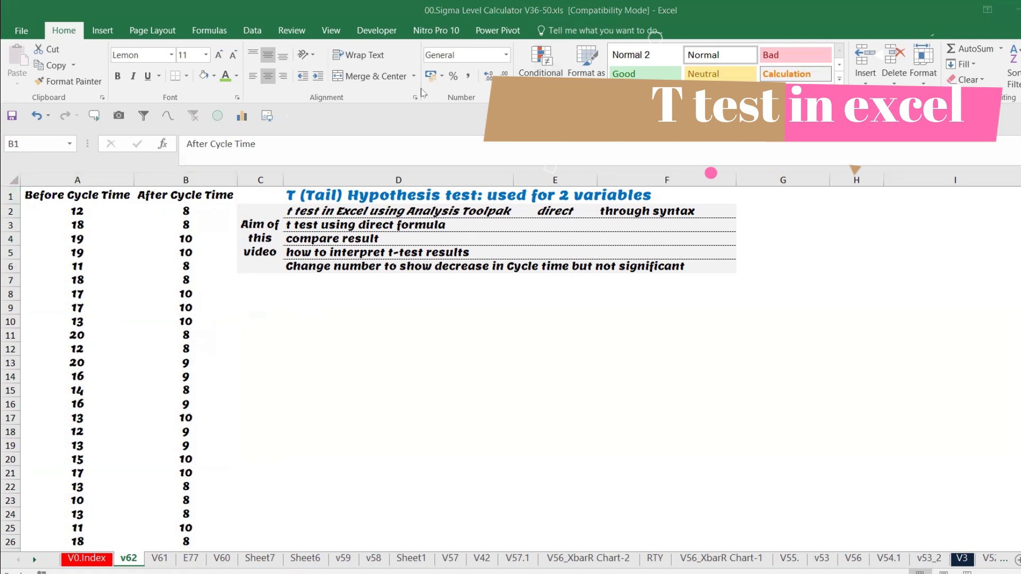
# Open the t-Test: Paired Two Sample for Means tool from the Data Analysis list
pyautogui.click(252, 30)
pyautogui.click(979, 49)
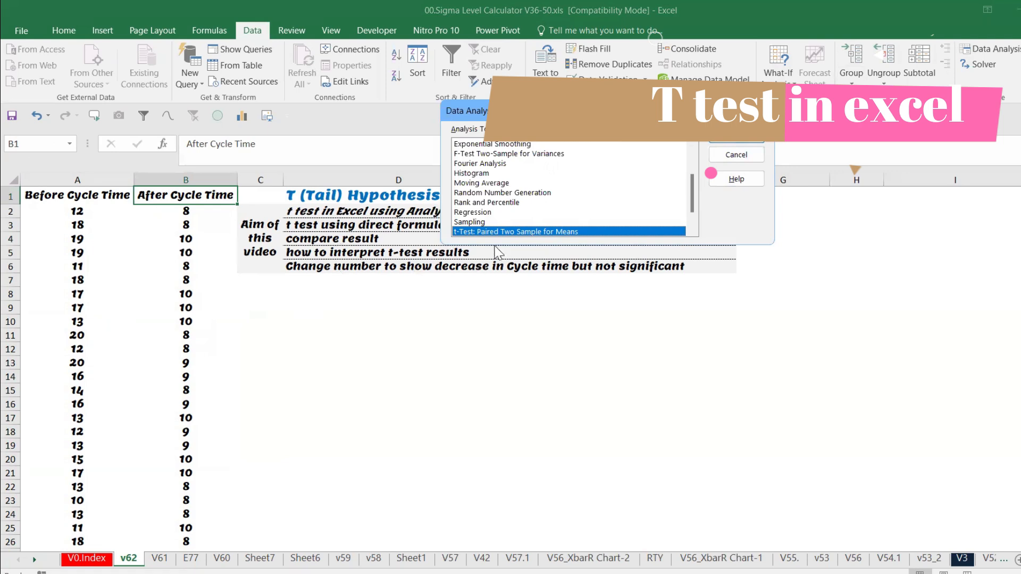
pyautogui.click(737, 132)
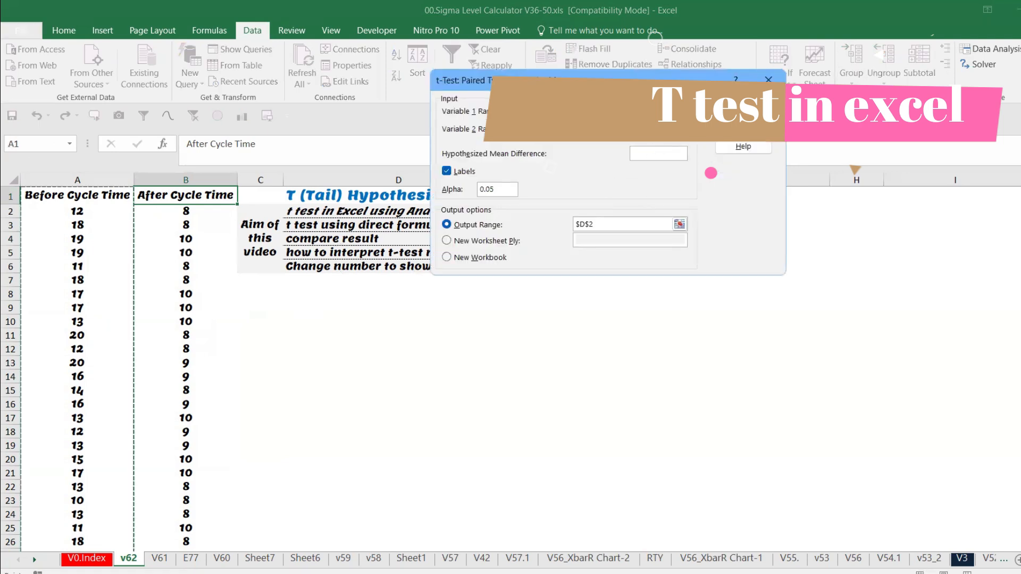
# Set the Variable 1 range of the paired t-test to cells A2:A26
pyautogui.click(680, 111)
pyautogui.click(104, 174)
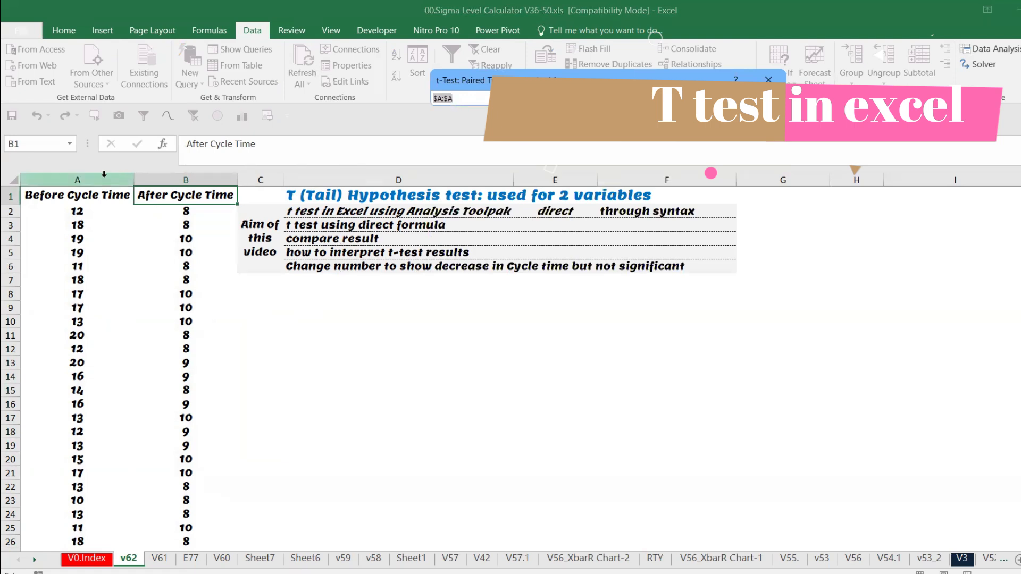
pyautogui.click(101, 209)
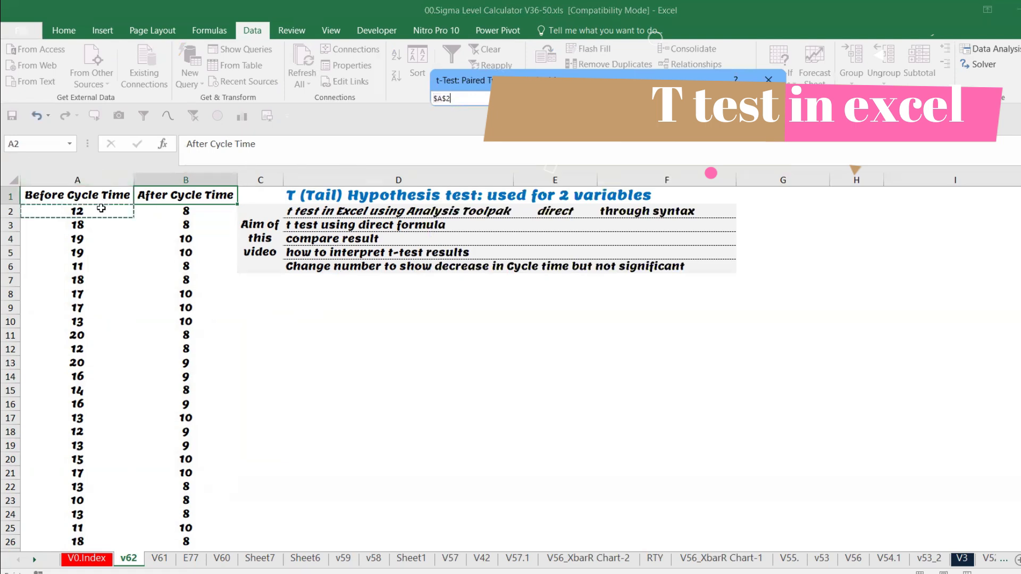
pyautogui.hotkey('ctrl', 'shift', 'Down')
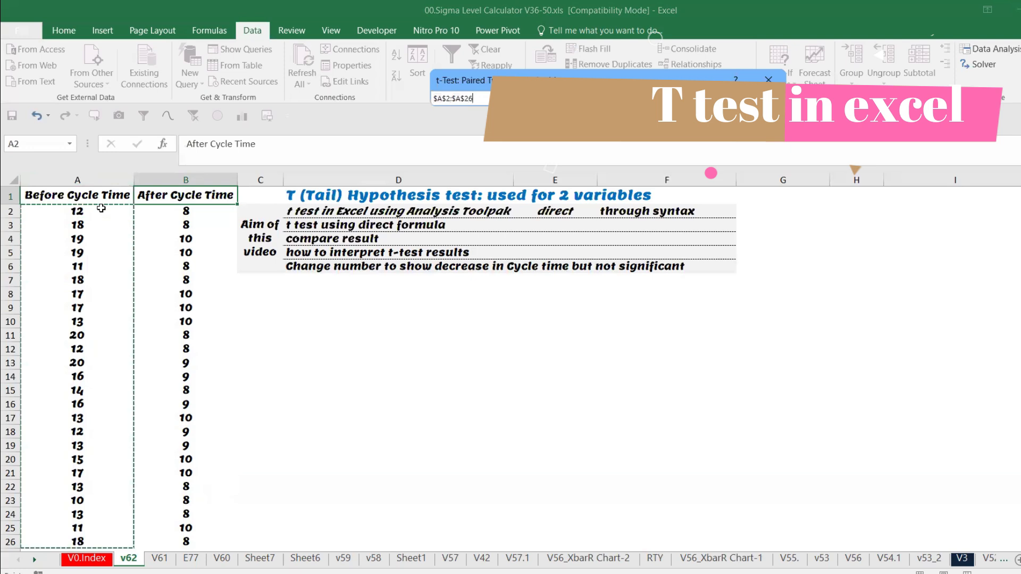
pyautogui.press('Return')
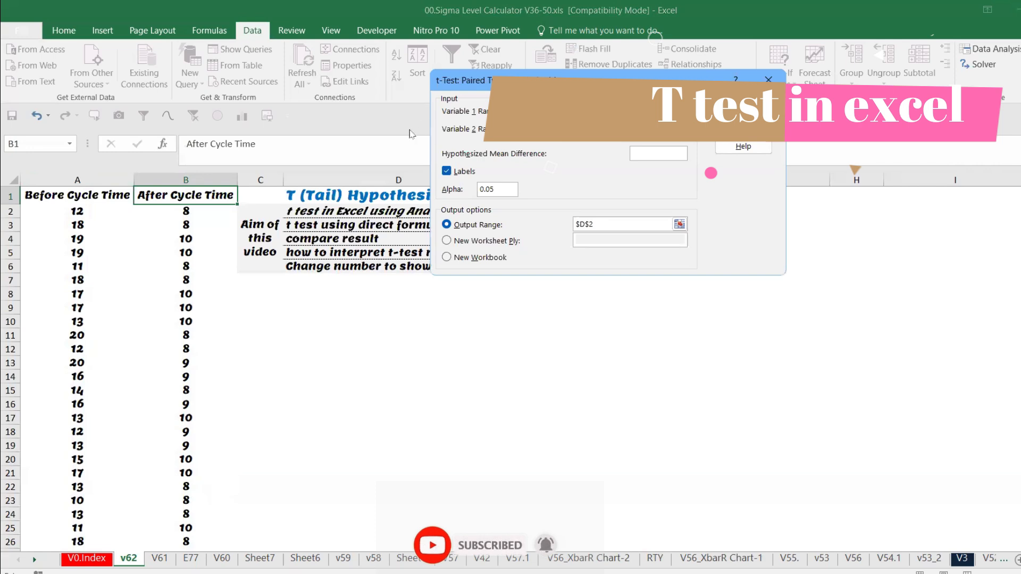
# Set the Variable 1 range to all of column A and the Variable 2 range to all of column B, leaving the hypothesized mean difference blank
pyautogui.click(77, 180)
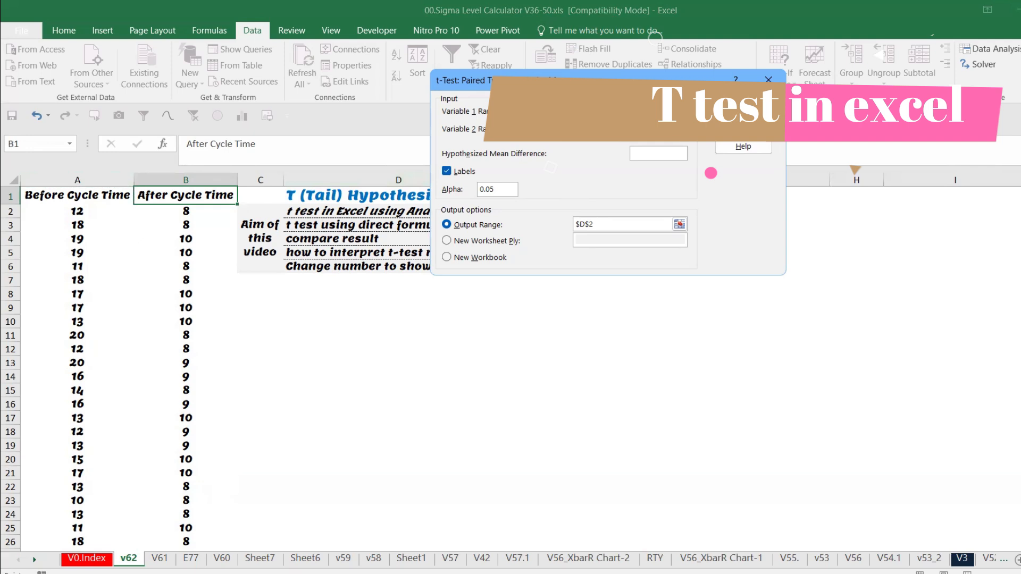
pyautogui.click(176, 175)
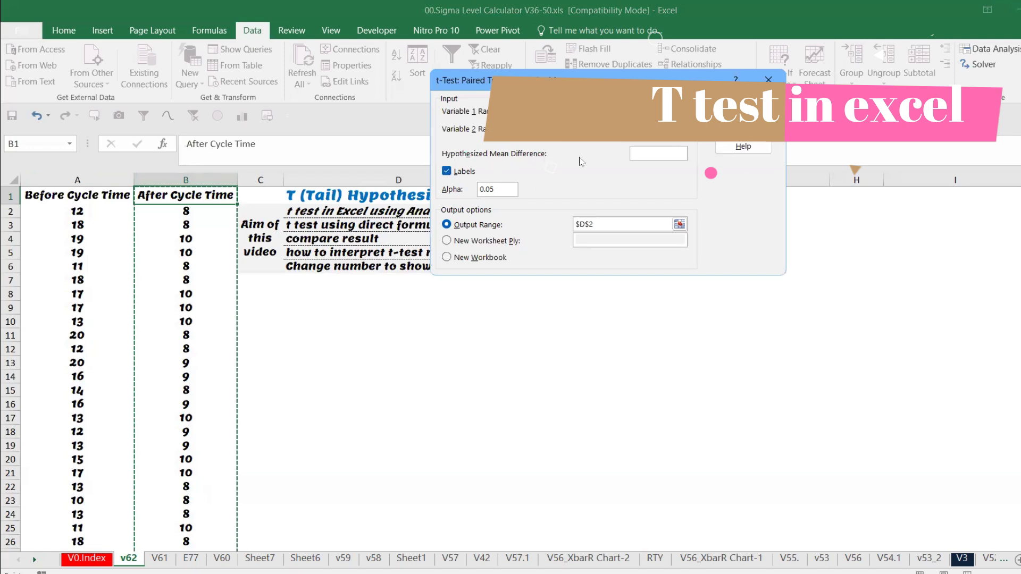
pyautogui.click(667, 154)
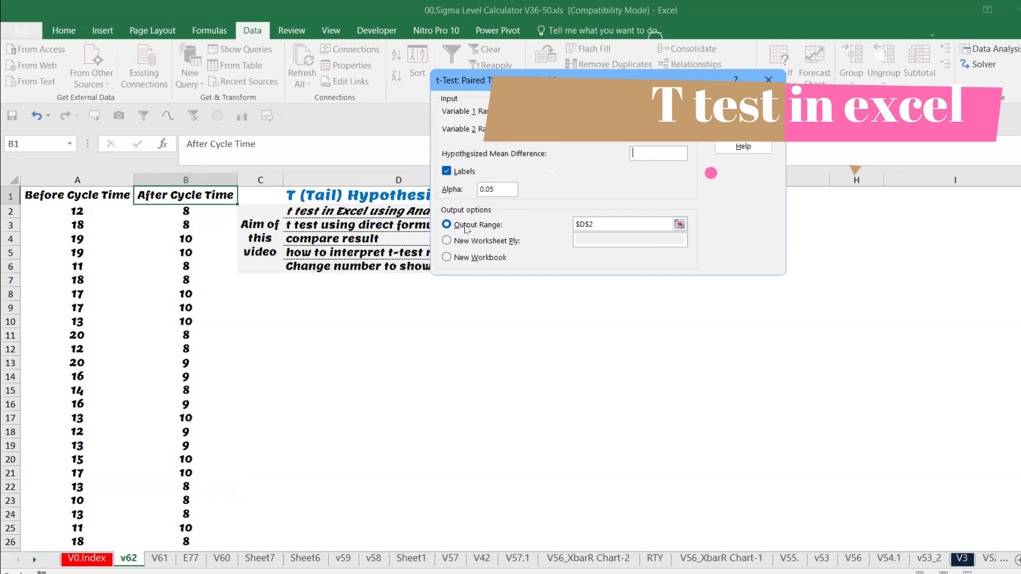
# Set the output range to $D$8 and run the paired t-test
pyautogui.click(680, 224)
pyautogui.click(289, 298)
pyautogui.press('Return')
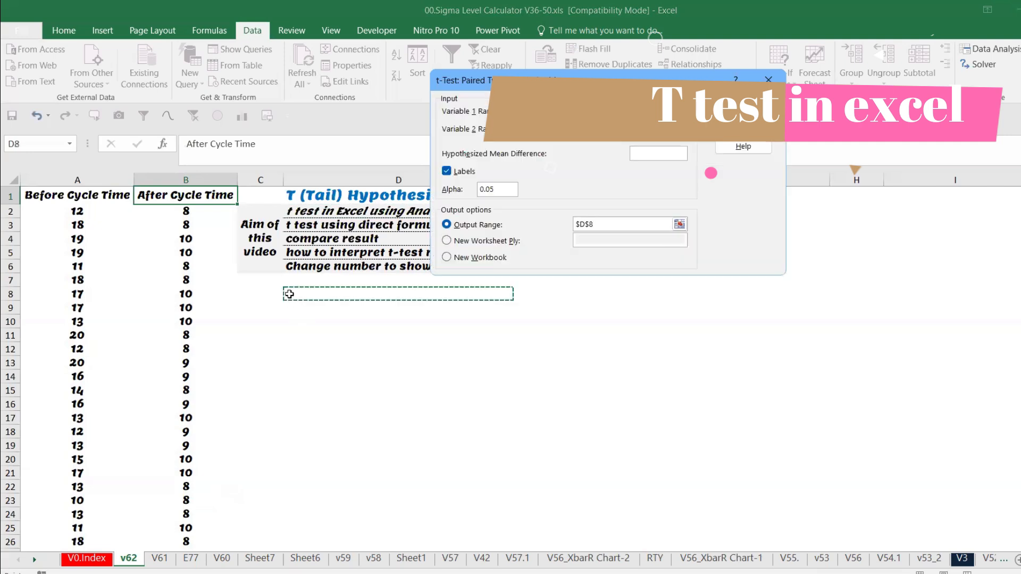
pyautogui.press('Return')
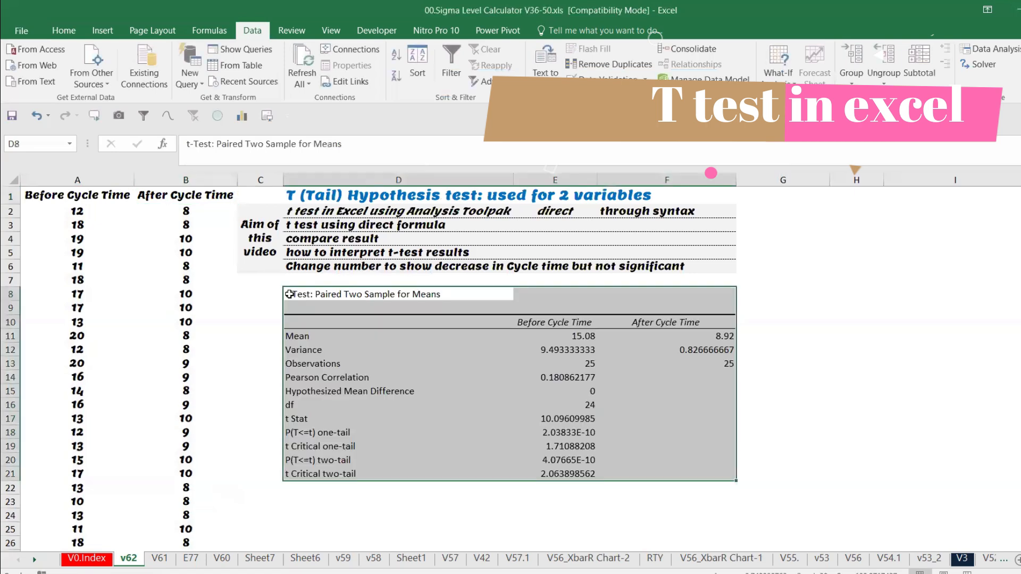
# Bold the t-test title in D8 and format the result values in E11:F21 with two decimal places
pyautogui.click(290, 294)
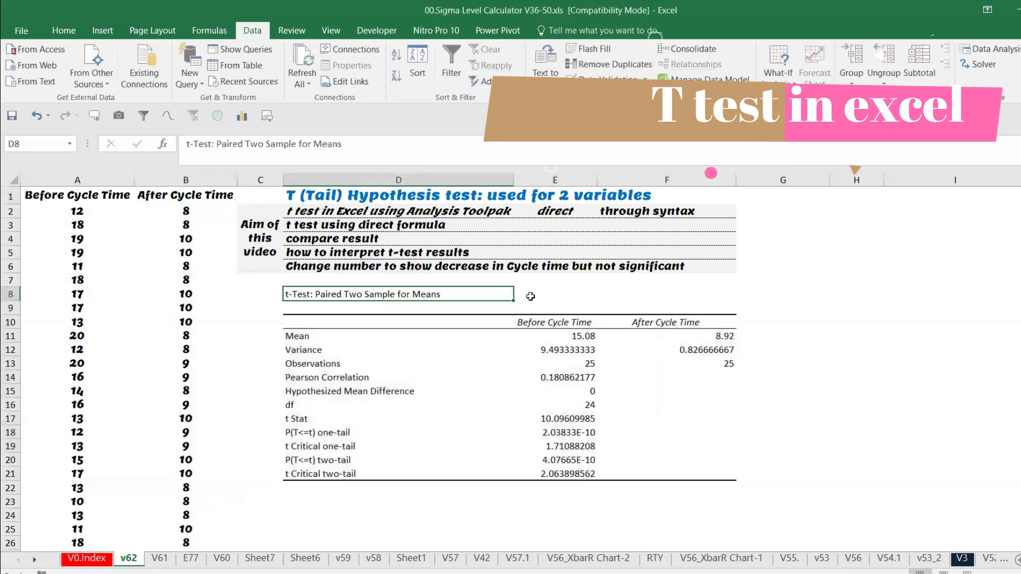
pyautogui.hotkey('ctrl', 'b')
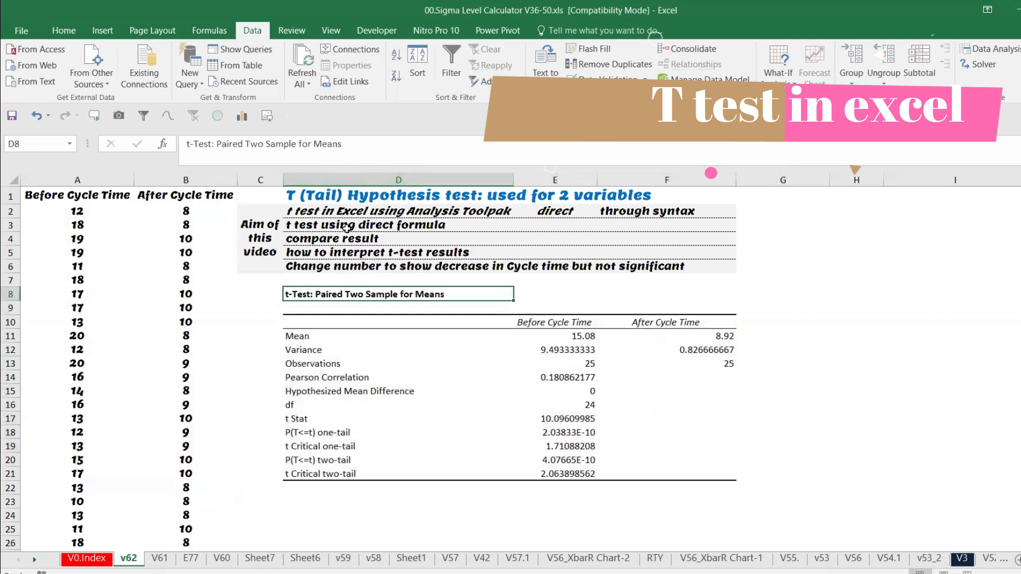
pyautogui.moveTo(315, 323); pyautogui.dragTo(676, 473)
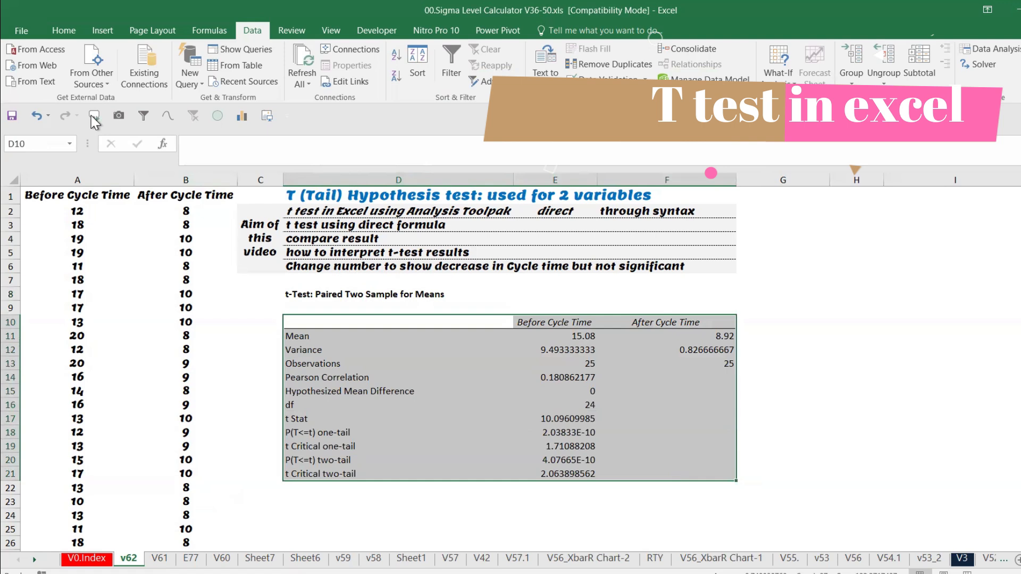
pyautogui.click(64, 31)
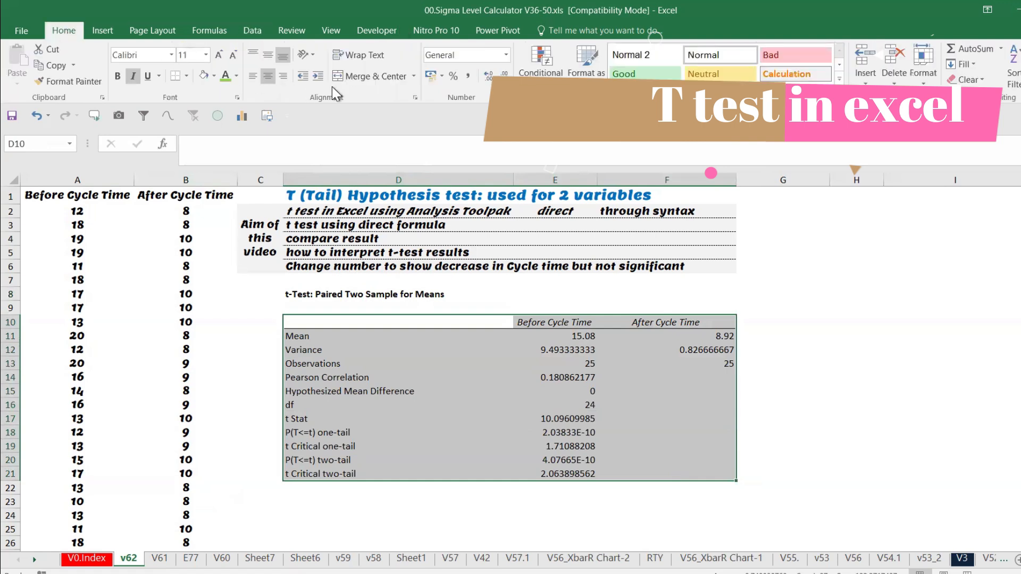
pyautogui.click(517, 333)
pyautogui.moveTo(574, 351); pyautogui.dragTo(628, 474)
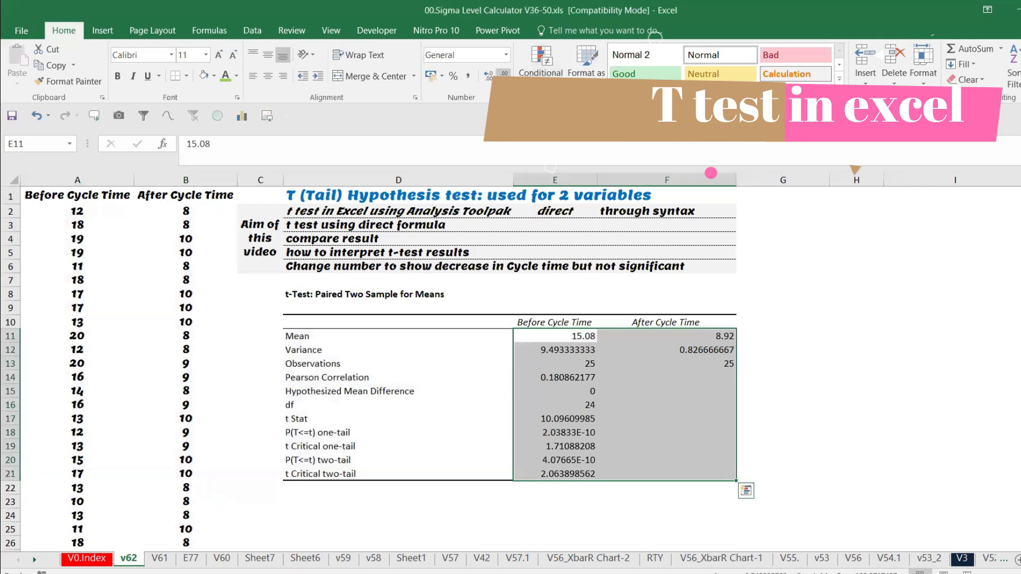
pyautogui.click(504, 74)
pyautogui.click(488, 75)
pyautogui.click(504, 74)
pyautogui.click(504, 74)
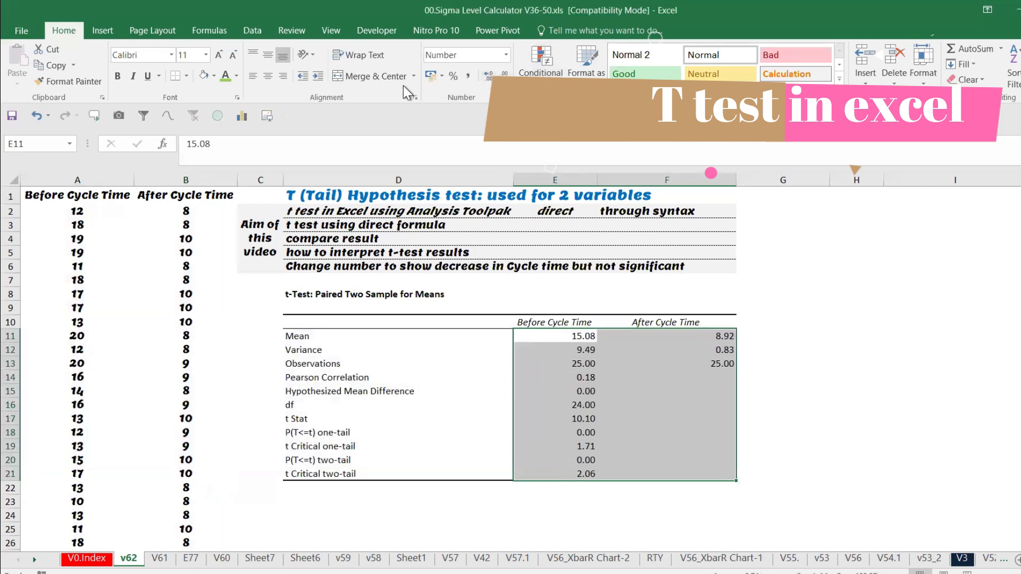
# Center the result values in E11:F21 horizontally and vertically
pyautogui.click(267, 78)
pyautogui.click(268, 55)
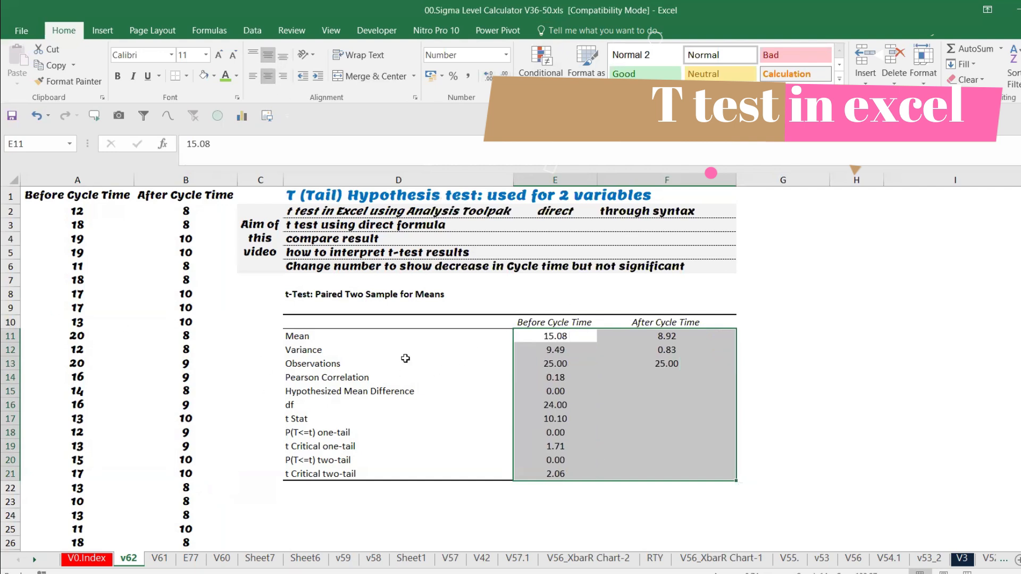
pyautogui.click(535, 336)
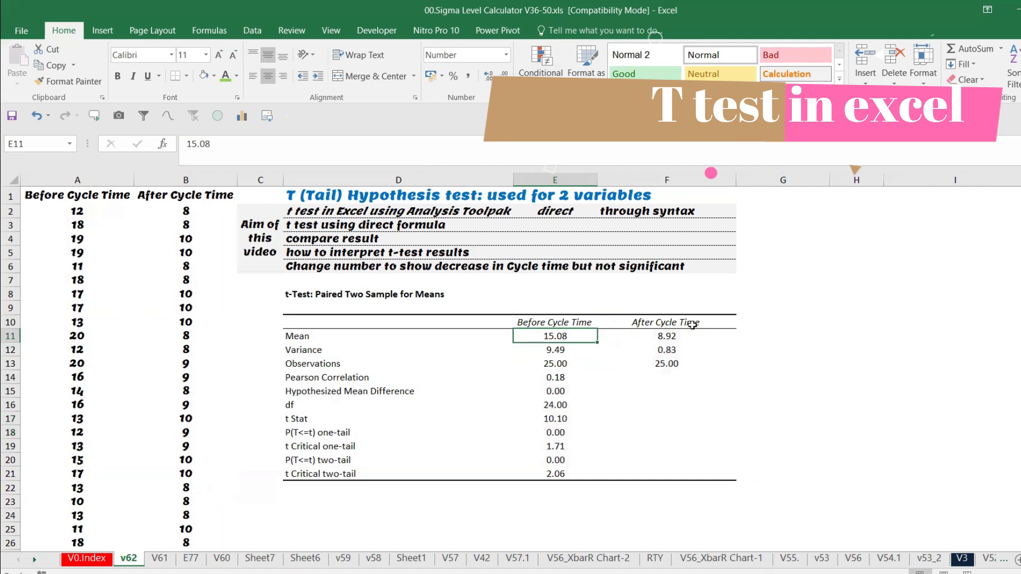
# Copy the After Cycle Time header from F10 to G10 and replace its text with Comparison
pyautogui.moveTo(567, 320); pyautogui.dragTo(746, 359)
pyautogui.click(676, 324)
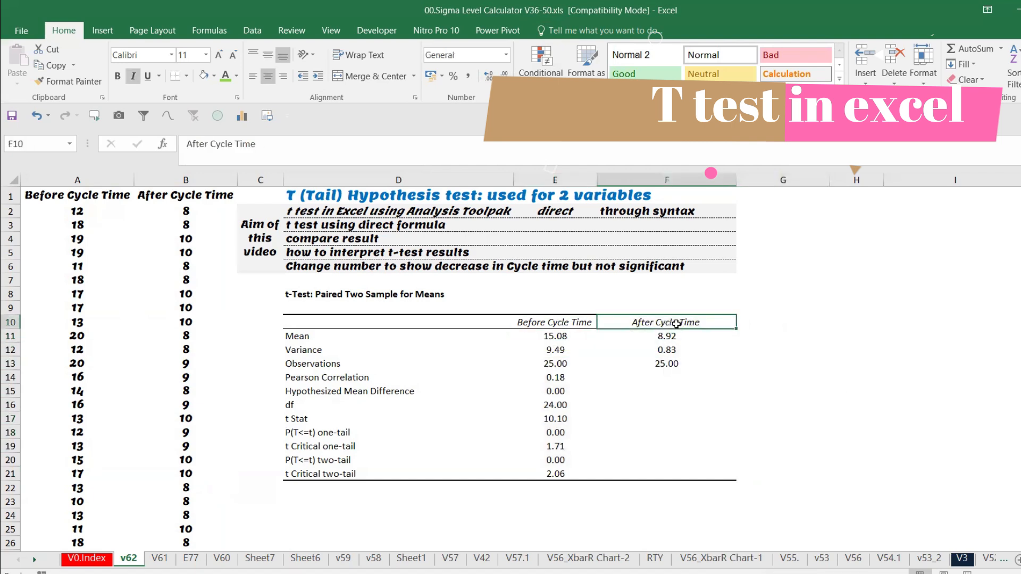
pyautogui.hotkey('ctrl', 'c')
pyautogui.click(745, 324)
pyautogui.hotkey('ctrl', 'v')
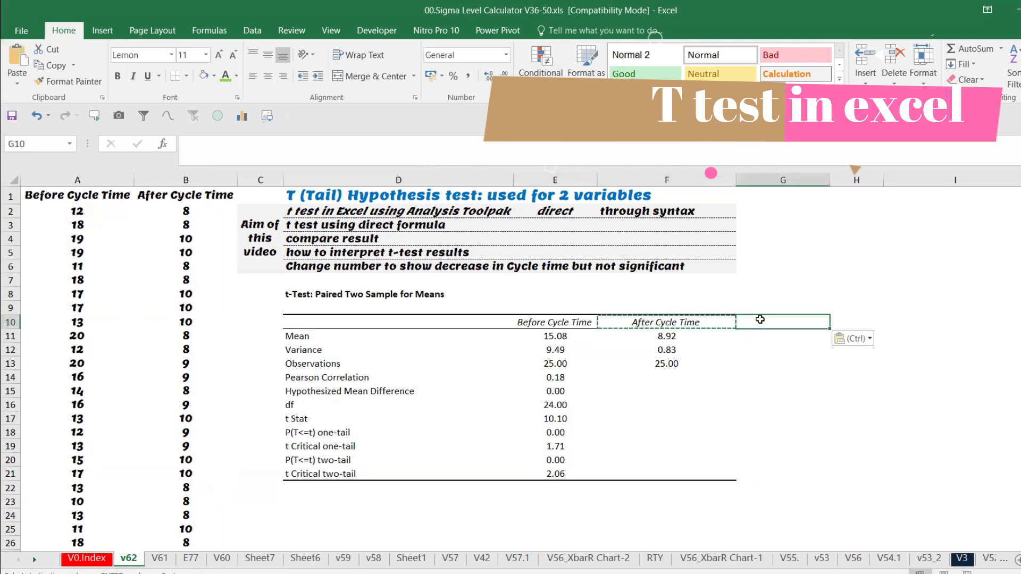
pyautogui.write('Compar')
pyautogui.write('ison')
pyautogui.press('Return')
# Copy the Comparison header to H10, change it to Comparison %, and fit column H to its text
pyautogui.click(787, 317)
pyautogui.hotkey('ctrl', 'c')
pyautogui.click(861, 320)
pyautogui.hotkey('ctrl', 'v')
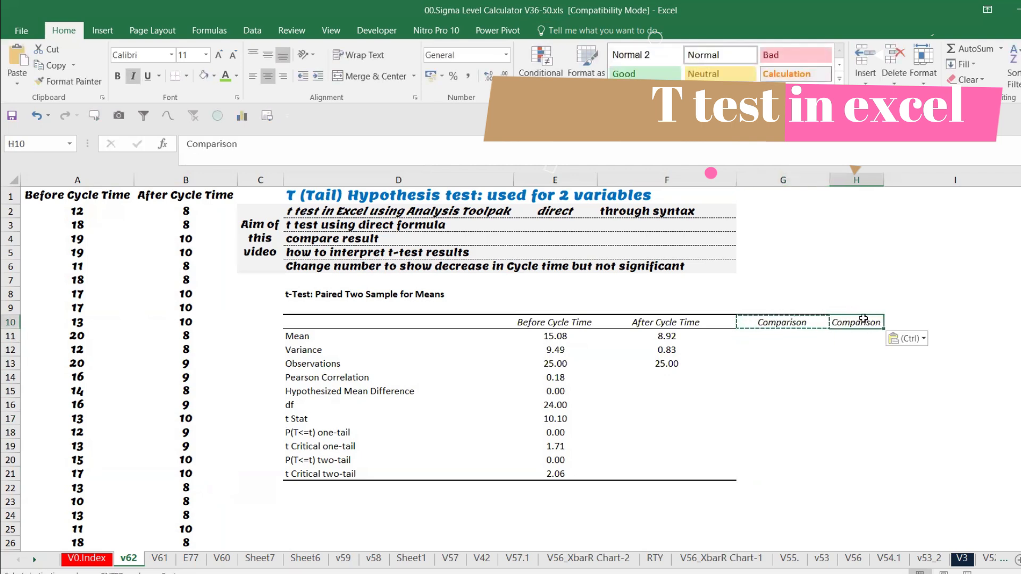
pyautogui.click(392, 161)
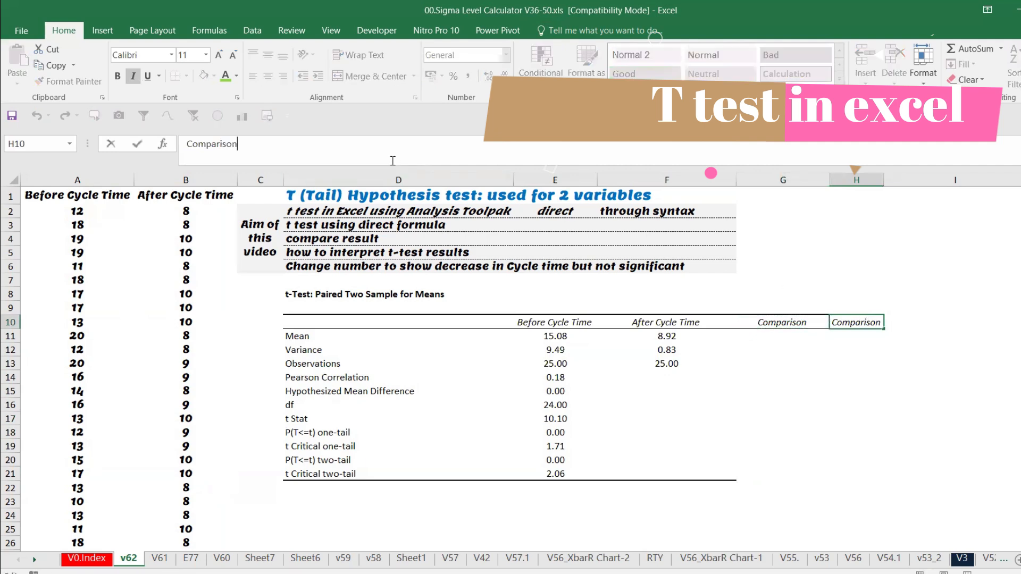
pyautogui.press('Return')
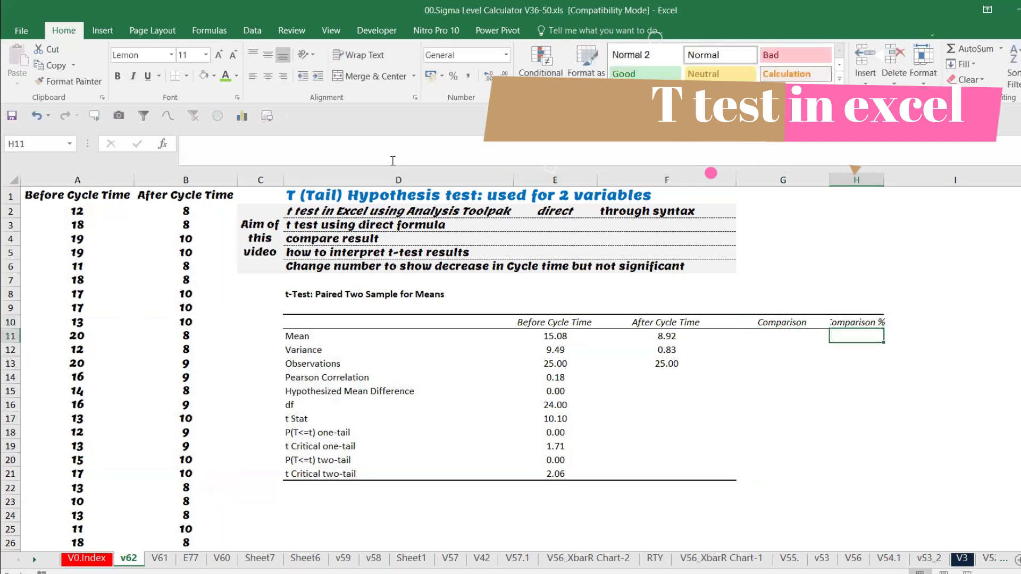
pyautogui.doubleClick(884, 182)
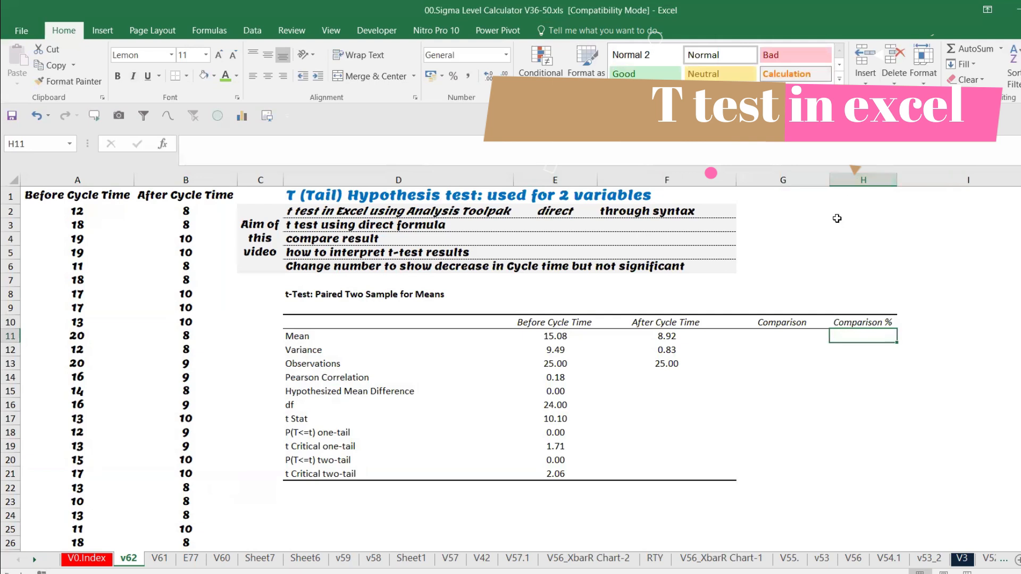
# Calculate the difference between the before and after means in G11 with =E11-F11
pyautogui.click(554, 339)
pyautogui.click(665, 339)
pyautogui.click(751, 335)
pyautogui.write('=')
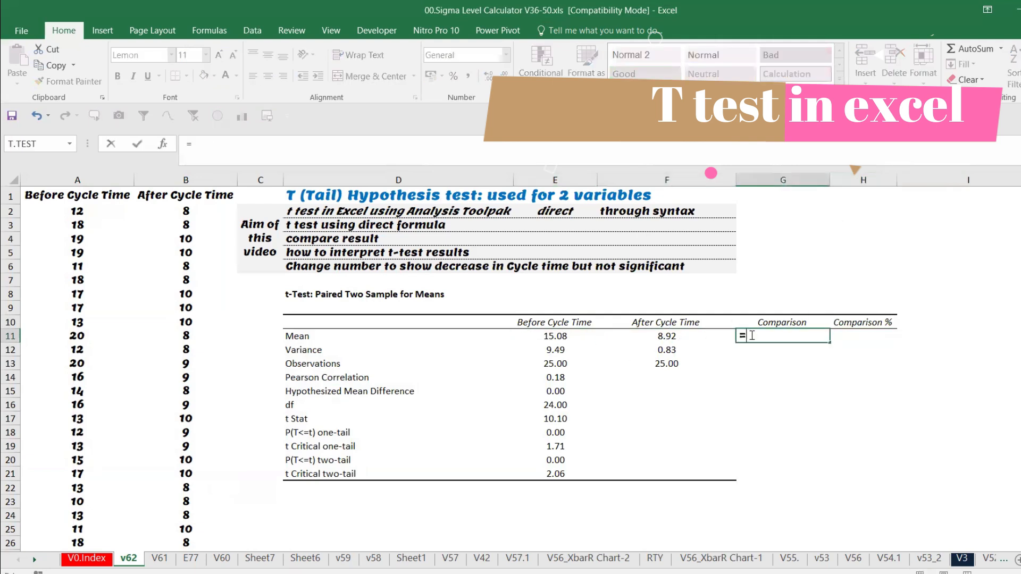
pyautogui.click(560, 335)
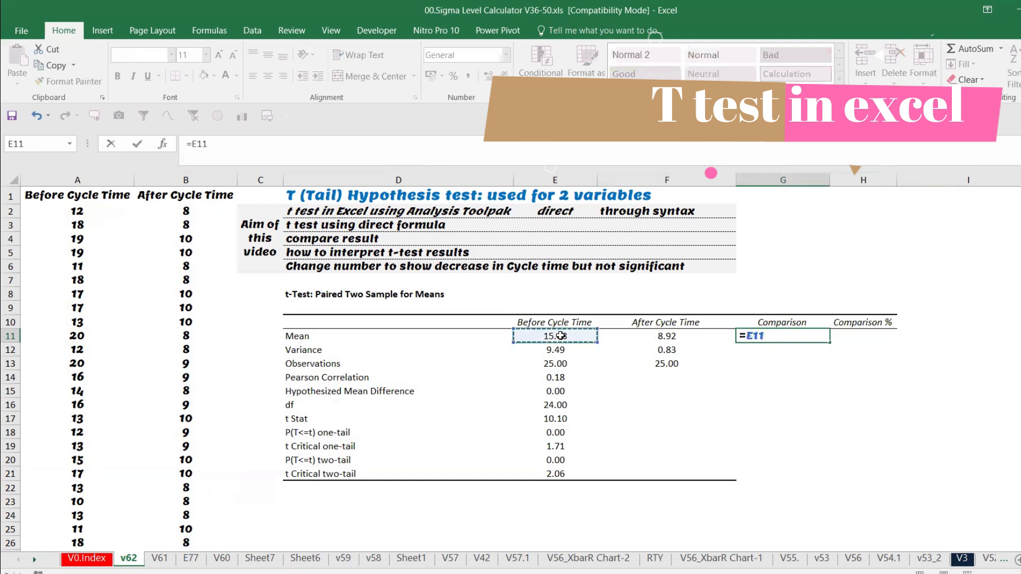
pyautogui.write('-')
pyautogui.click(671, 335)
pyautogui.press('Return')
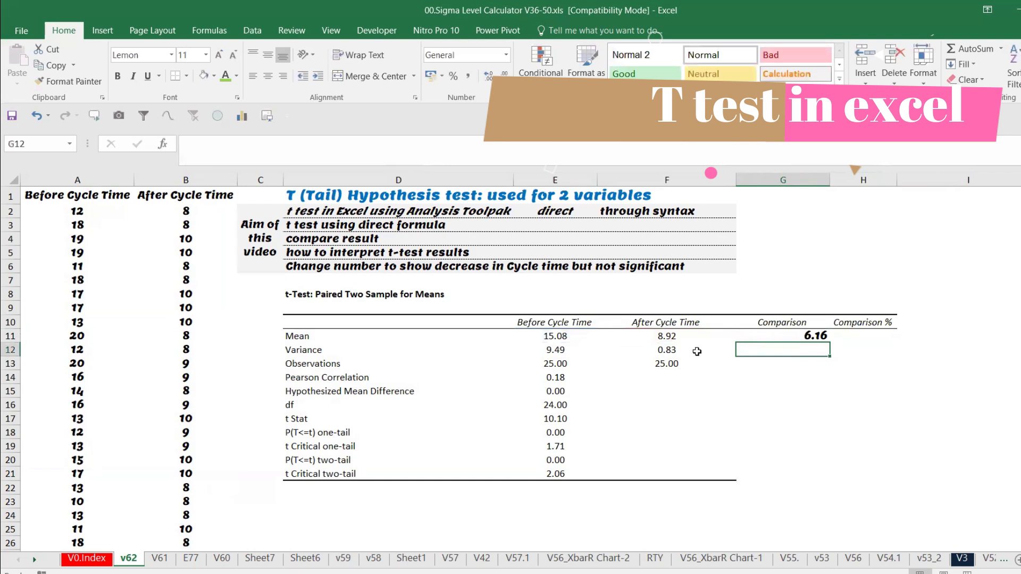
# Center the contents of the comparison columns in G10:H21
pyautogui.click(797, 335)
pyautogui.moveTo(786, 323); pyautogui.dragTo(861, 472)
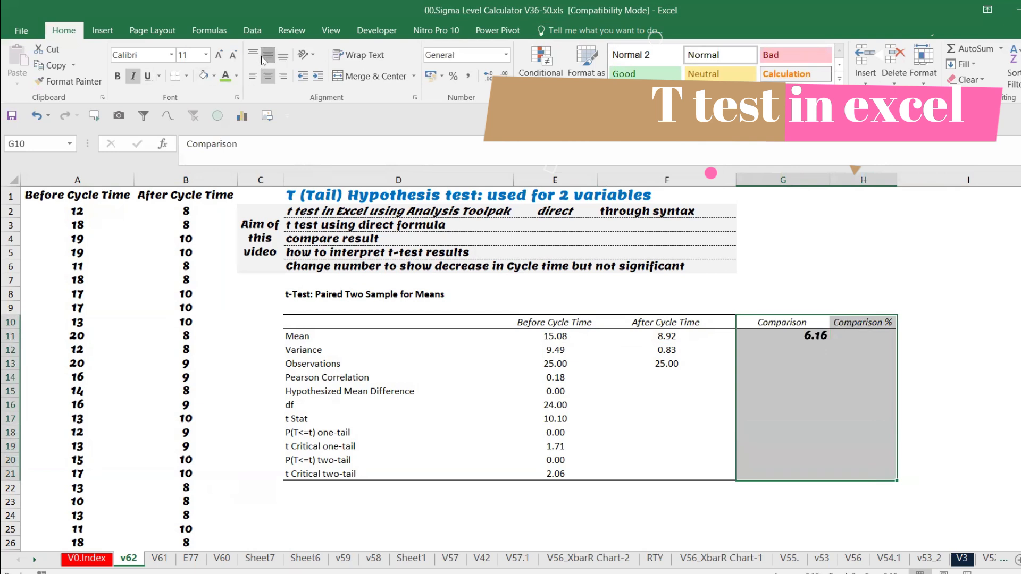
pyautogui.click(267, 76)
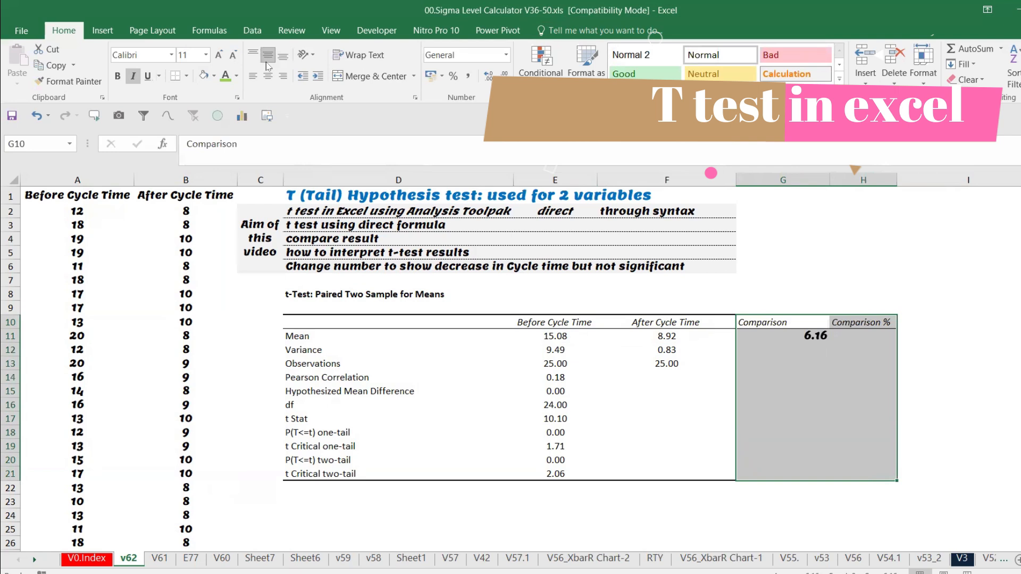
pyautogui.click(267, 75)
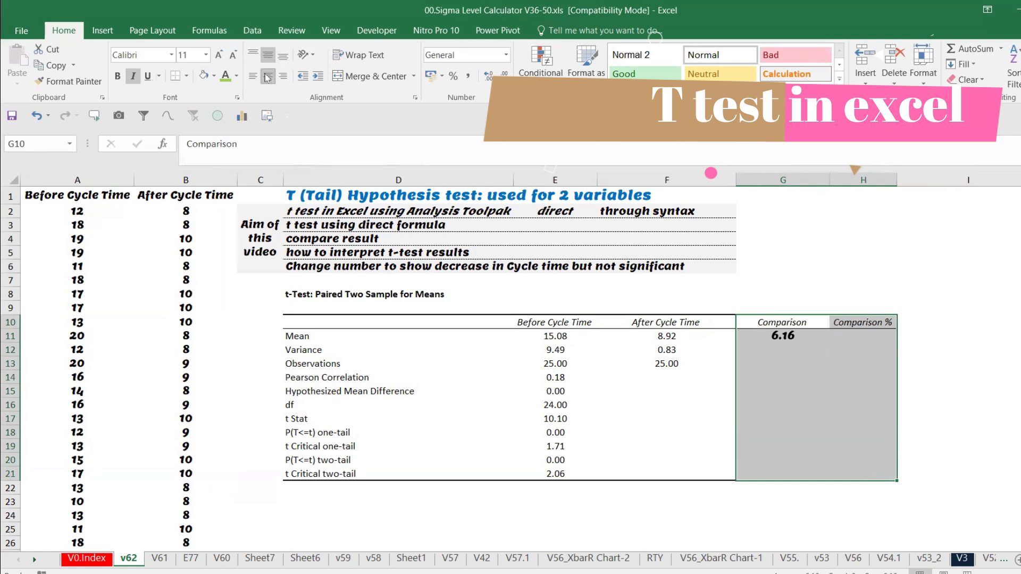
# Calculate the percentage reduction of the mean in H11 with =1-F11/E11 and format it as a percentage
pyautogui.click(862, 336)
pyautogui.write('=')
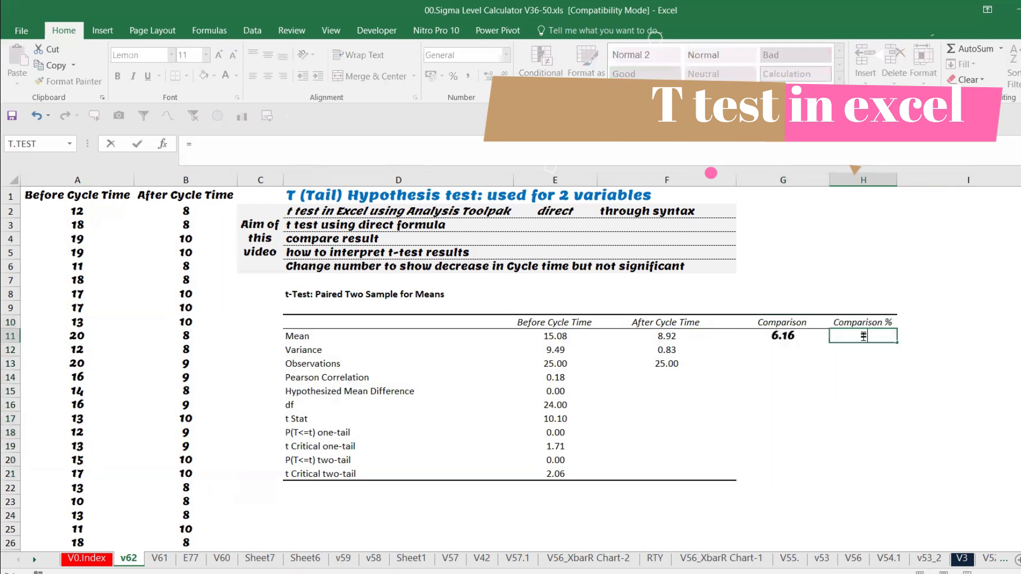
pyautogui.write('1-')
pyautogui.click(671, 337)
pyautogui.write('/')
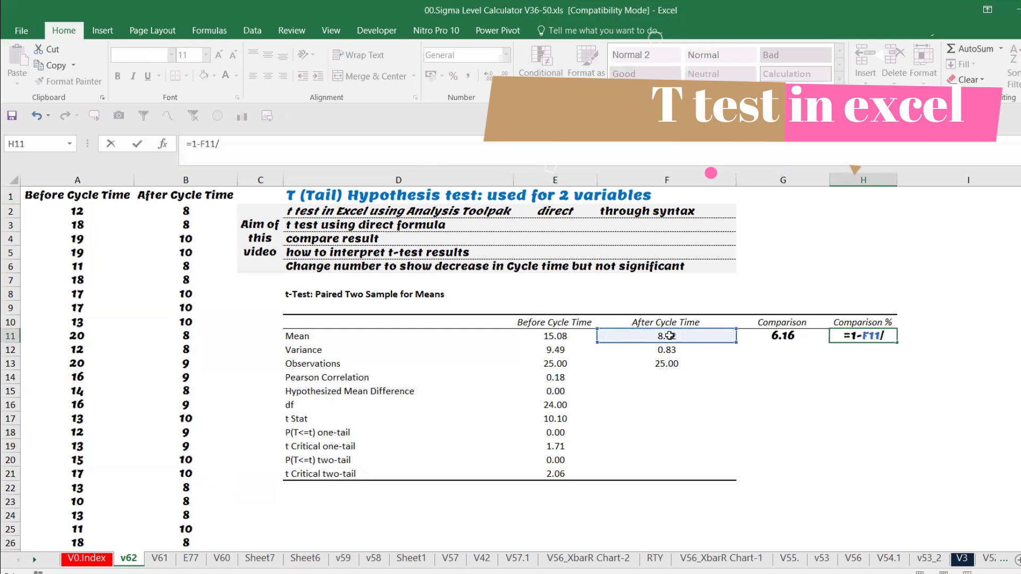
pyautogui.click(555, 336)
pyautogui.press('Return')
pyautogui.click(855, 339)
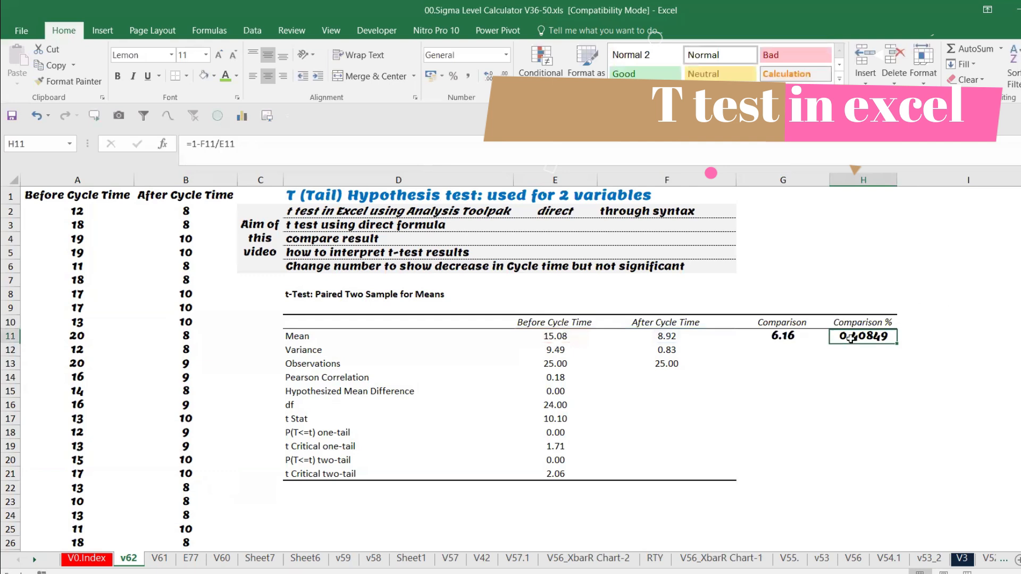
pyautogui.click(454, 78)
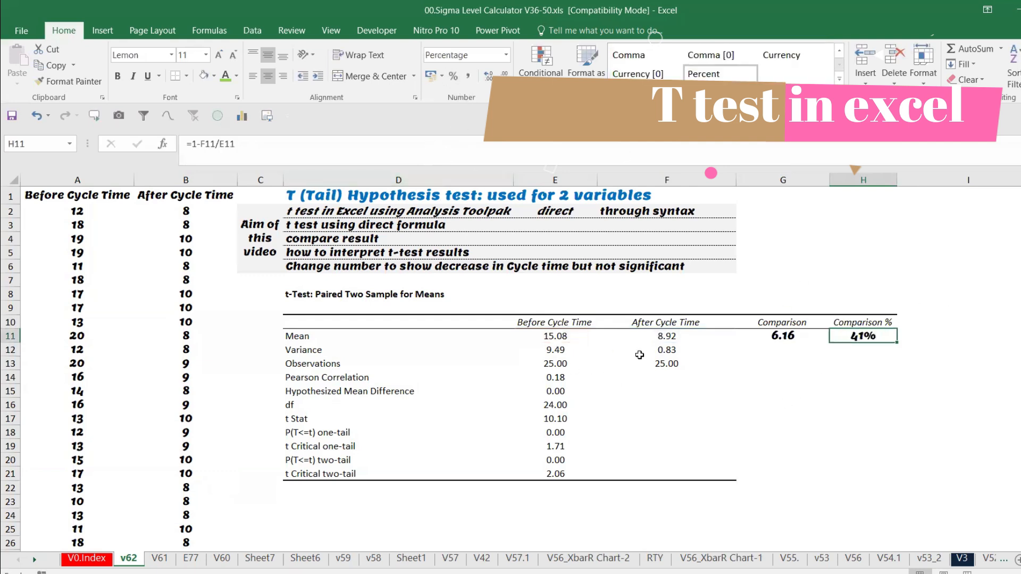
# Copy the comparison formulas from G11 and H11 down to the Variance row in G12 and H12
pyautogui.click(777, 352)
pyautogui.click(785, 332)
pyautogui.hotkey('ctrl', 'c')
pyautogui.click(784, 350)
pyautogui.hotkey('ctrl', 'v')
pyautogui.press('Escape')
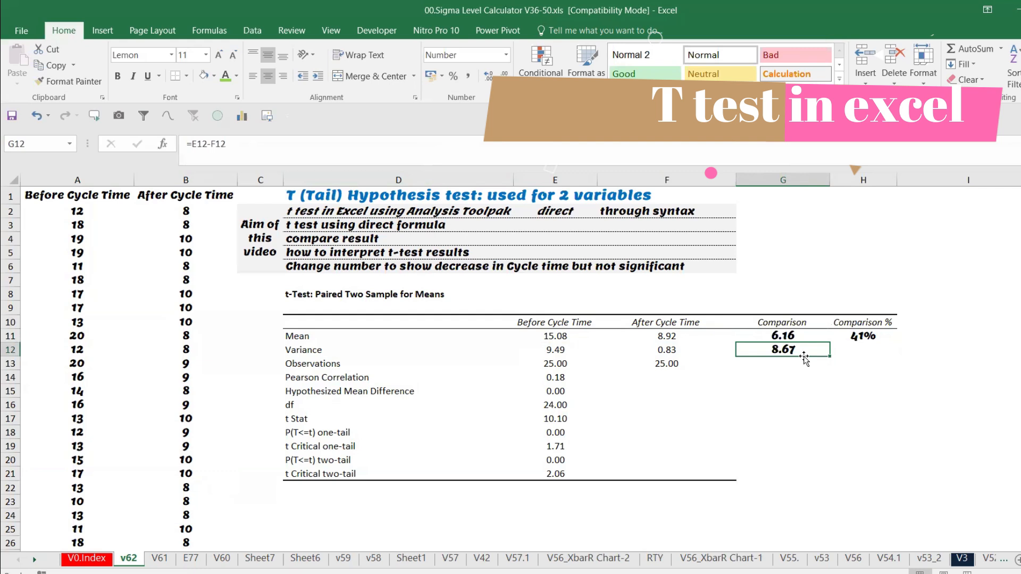
pyautogui.click(854, 338)
pyautogui.hotkey('ctrl', 'c')
pyautogui.click(878, 349)
pyautogui.hotkey('ctrl', 'v')
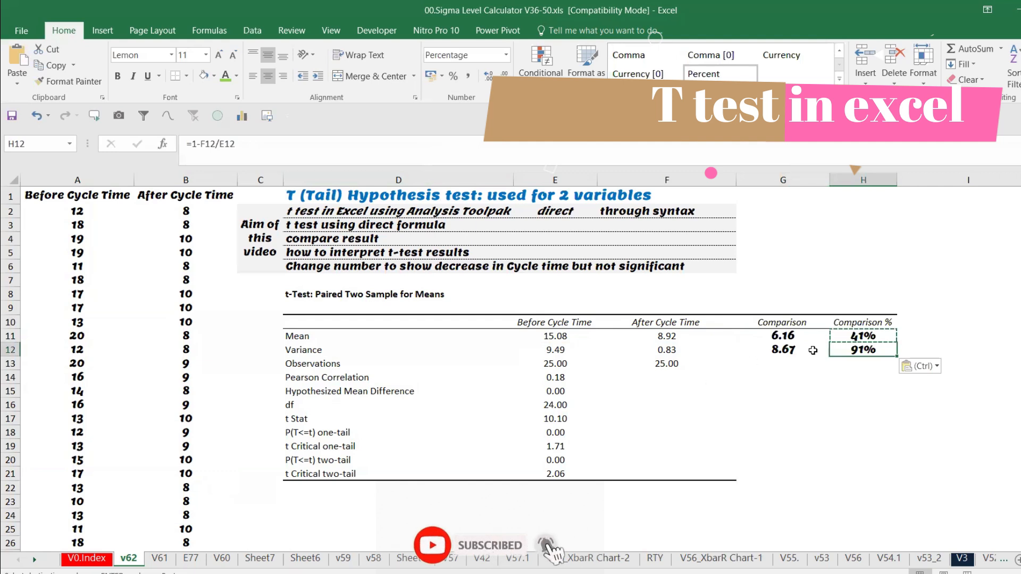
# Insert a row above Observations and label it "Standard deviation" in D13
pyautogui.click(9, 363)
pyautogui.rightClick(10, 364)
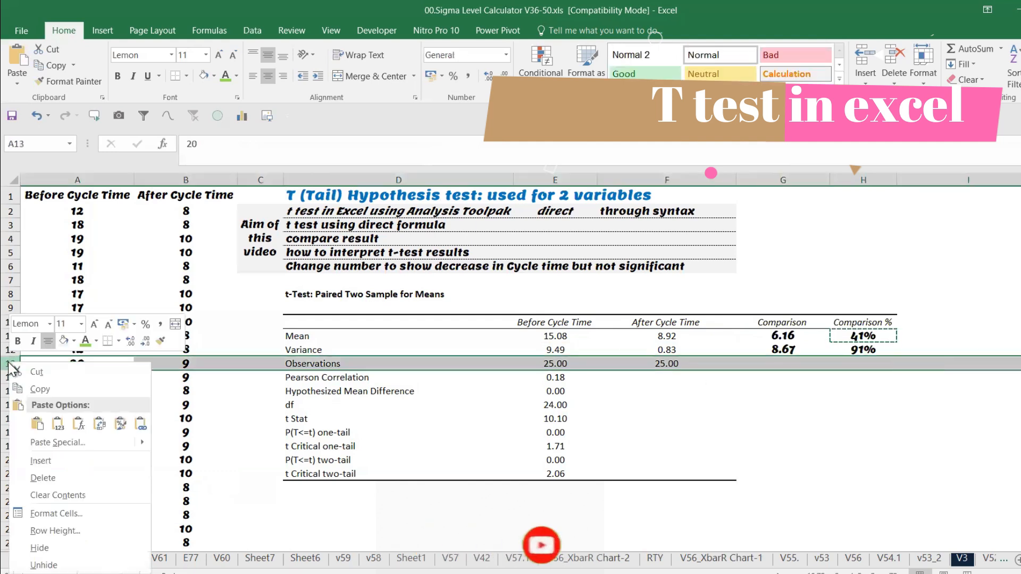
pyautogui.click(72, 462)
pyautogui.click(311, 360)
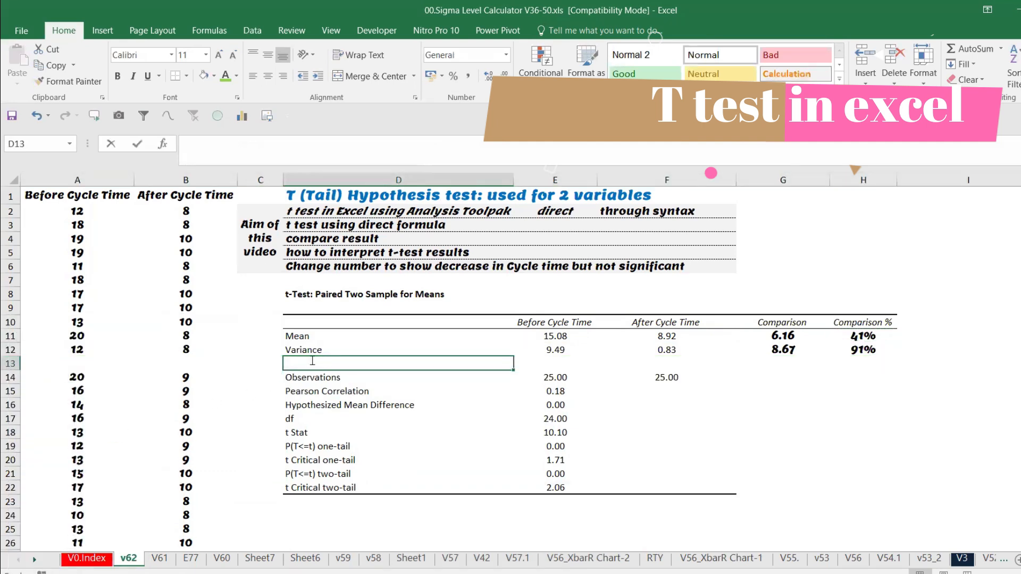
pyautogui.write('Standard deviation')
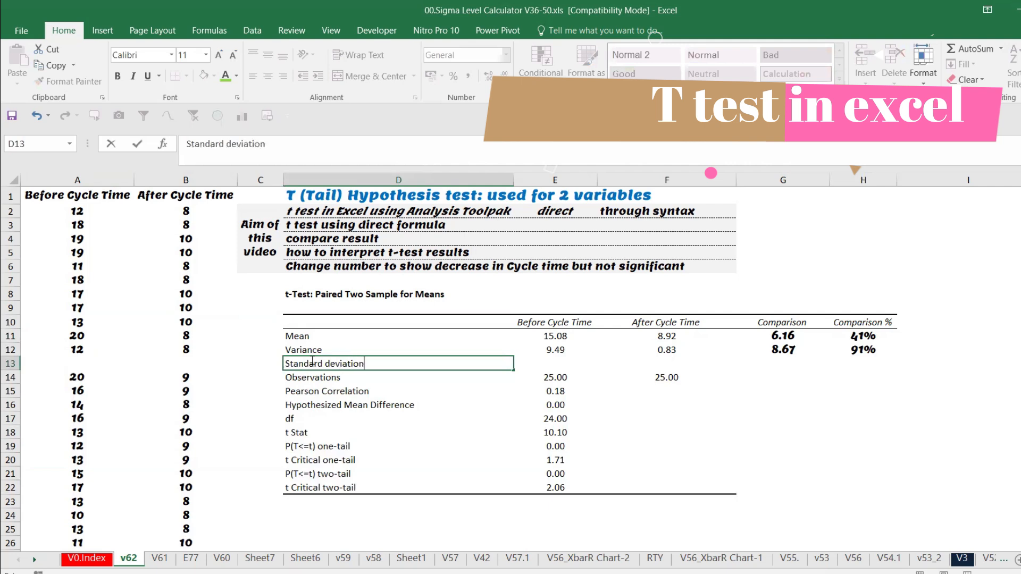
pyautogui.press('Return')
pyautogui.click(556, 365)
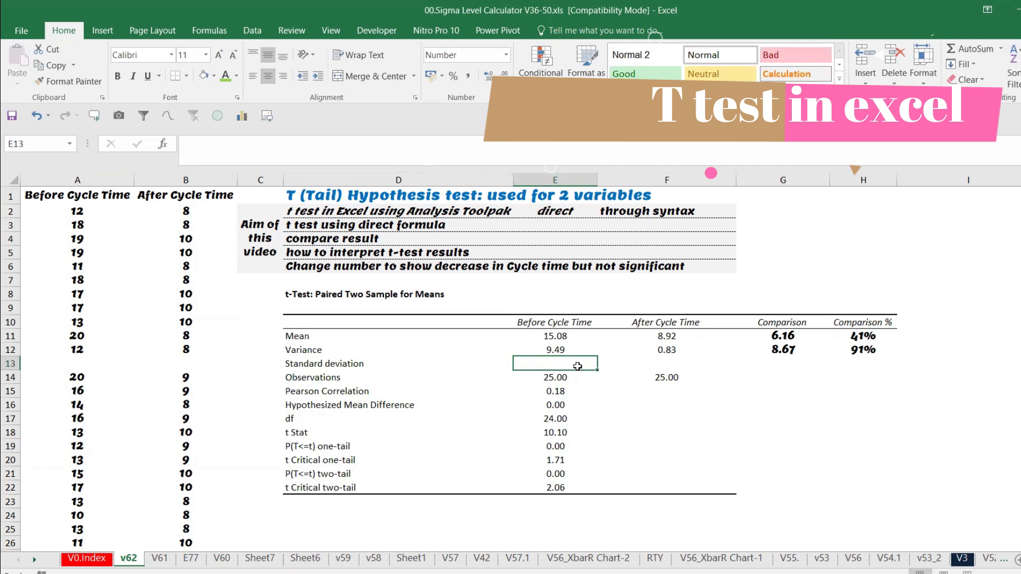
pyautogui.write('=')
pyautogui.press('Escape')
pyautogui.click(720, 364)
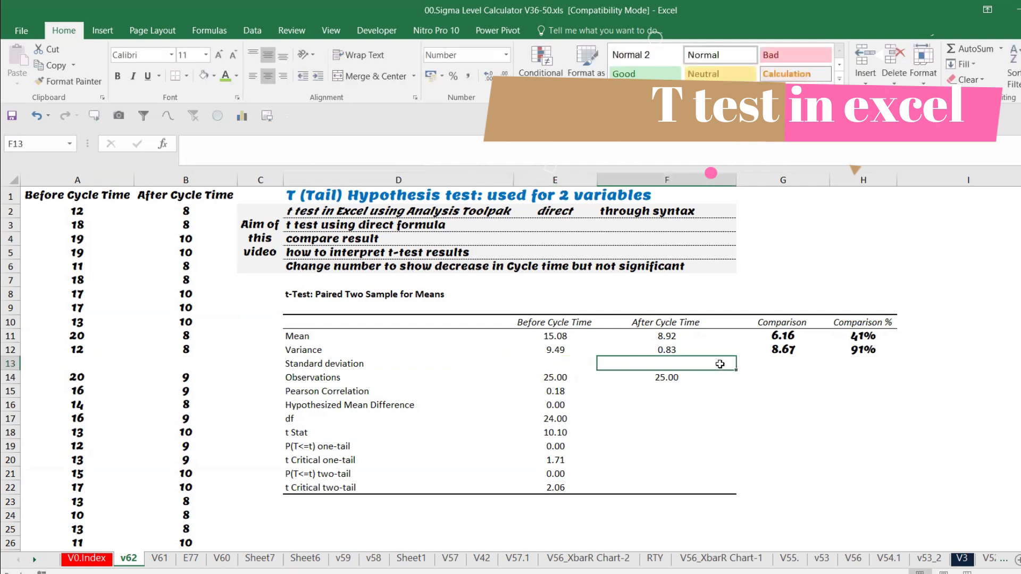
# Calculate the standard deviation of the before cycle times in E13 with =STDEV.S(A2:A27)
pyautogui.click(555, 366)
pyautogui.write('=st')
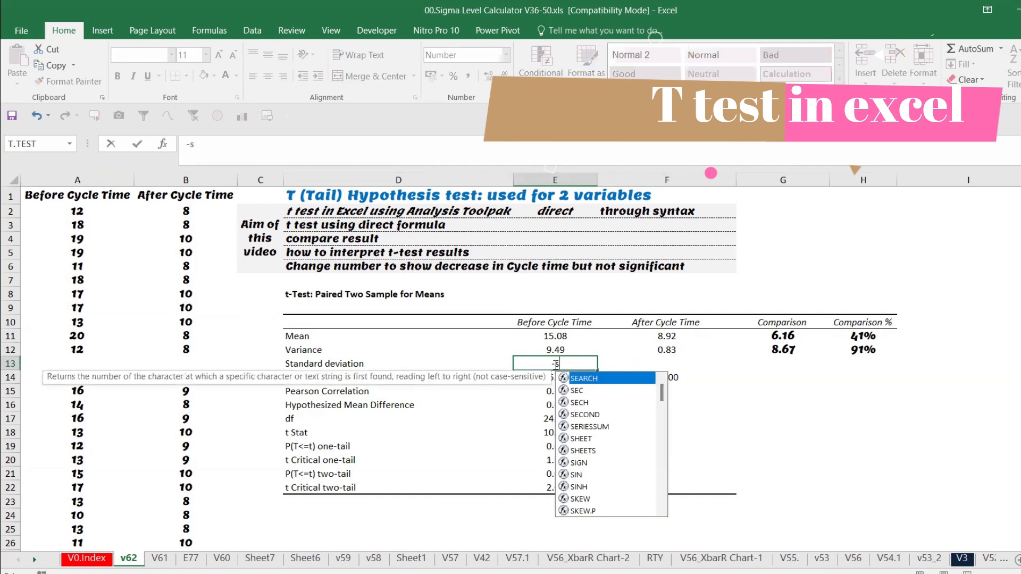
pyautogui.press('Escape')
pyautogui.write('=st')
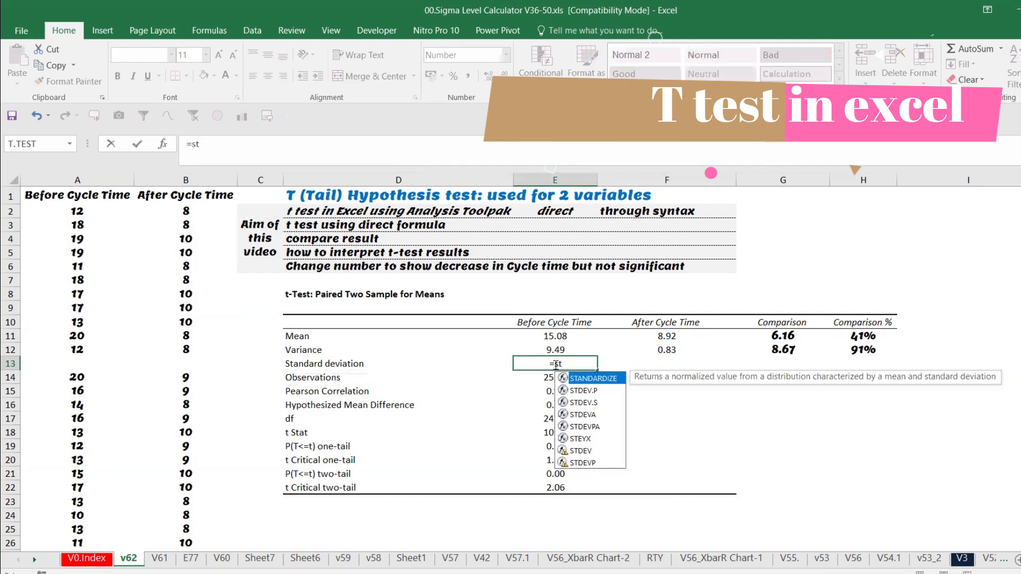
pyautogui.doubleClick(583, 402)
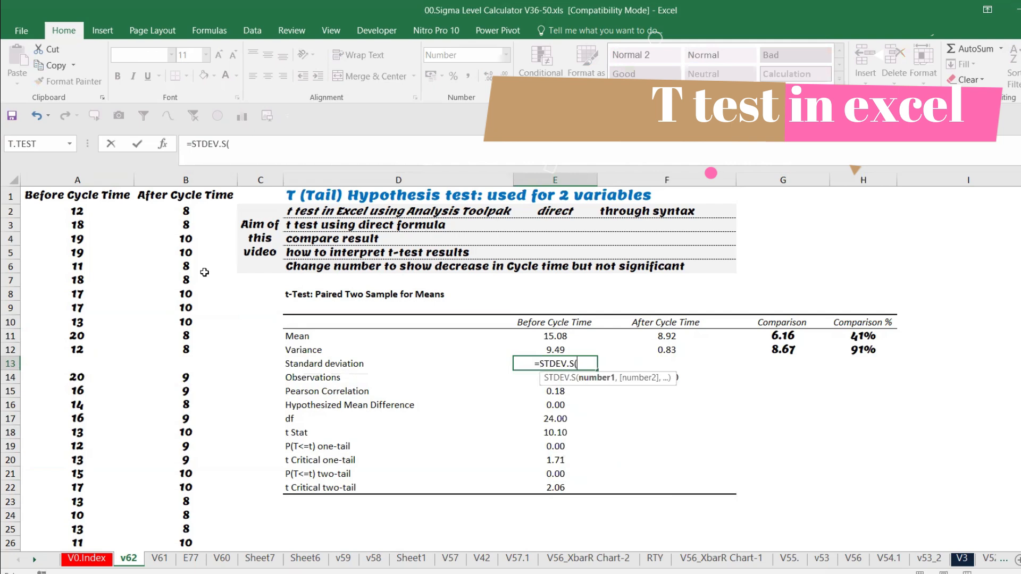
pyautogui.click(86, 215)
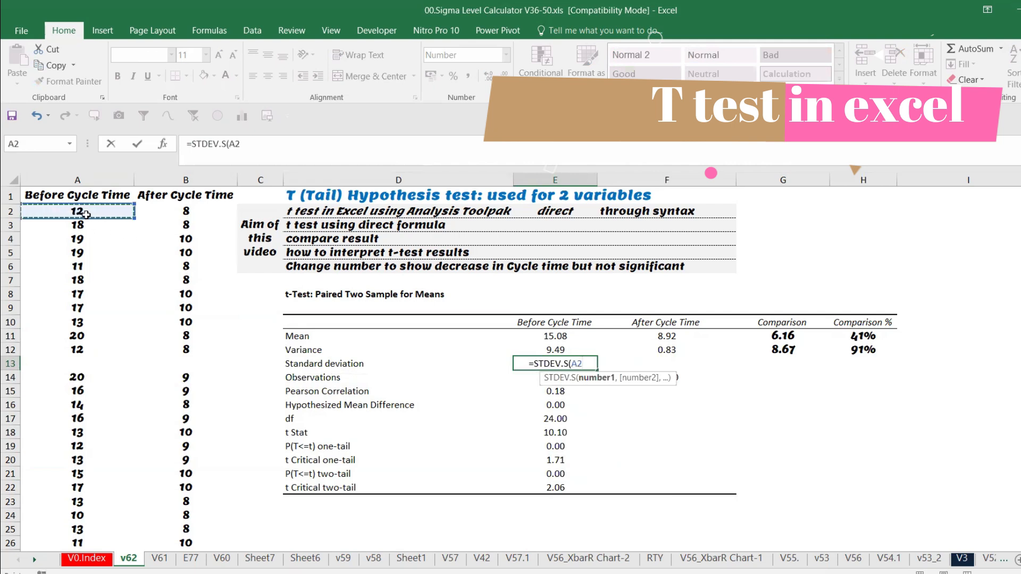
pyautogui.hotkey('ctrl', 'shift', 'Down')
pyautogui.hotkey('ctrl', 'shift', 'Down')
pyautogui.hotkey('ctrl', 'shift', 'Down')
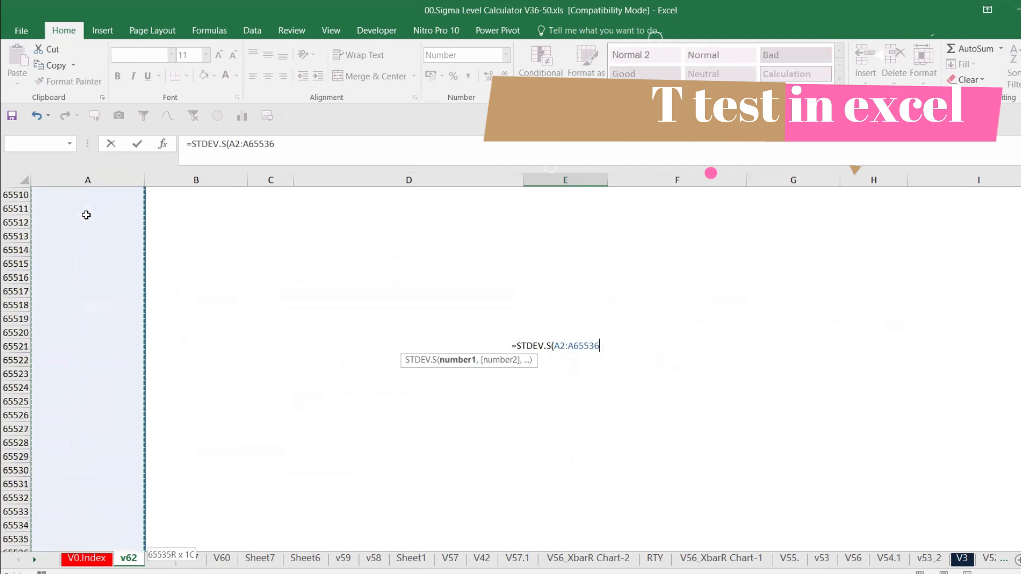
pyautogui.hotkey('ctrl', 'shift', 'Up')
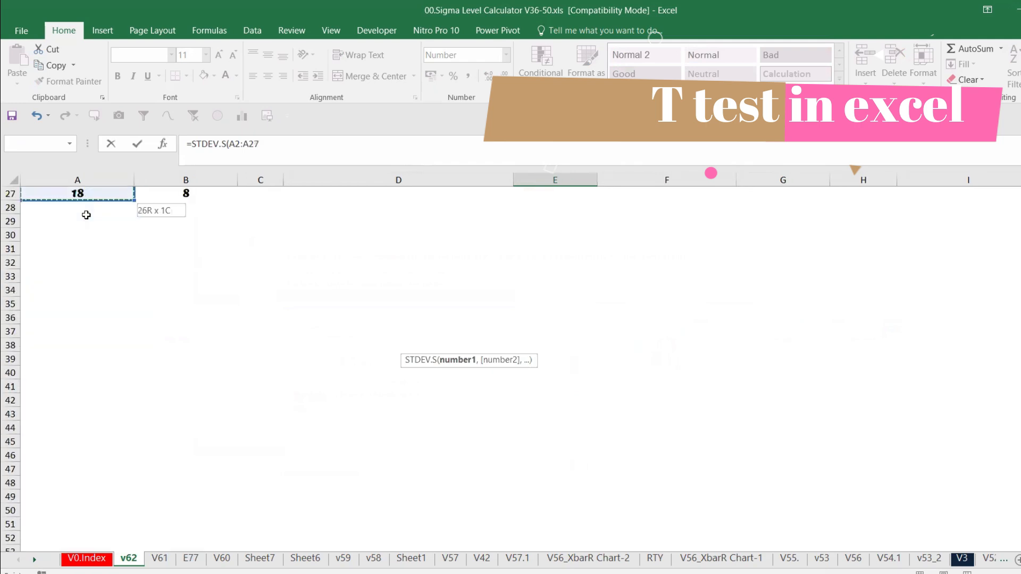
pyautogui.press('Return')
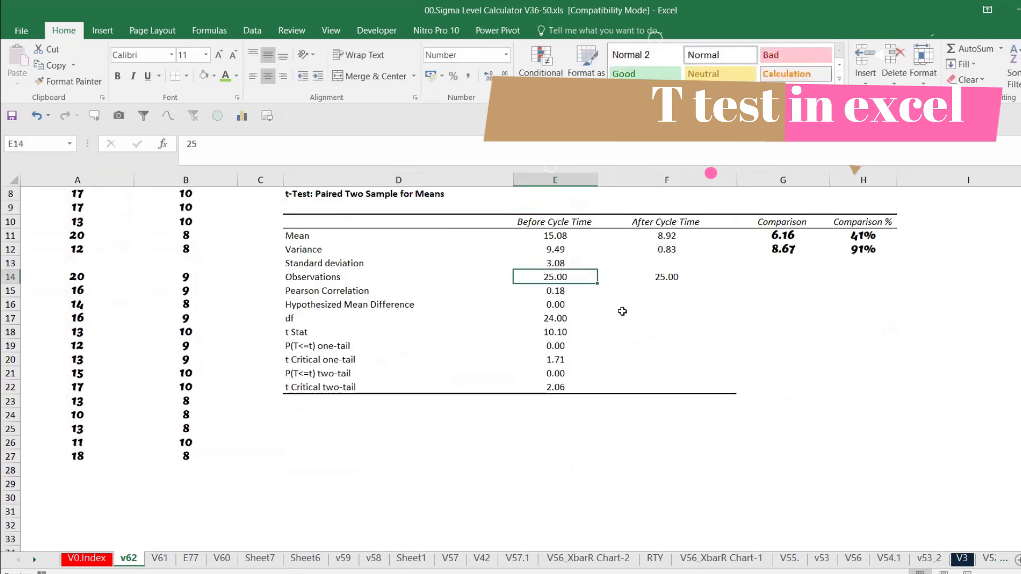
pyautogui.click(563, 262)
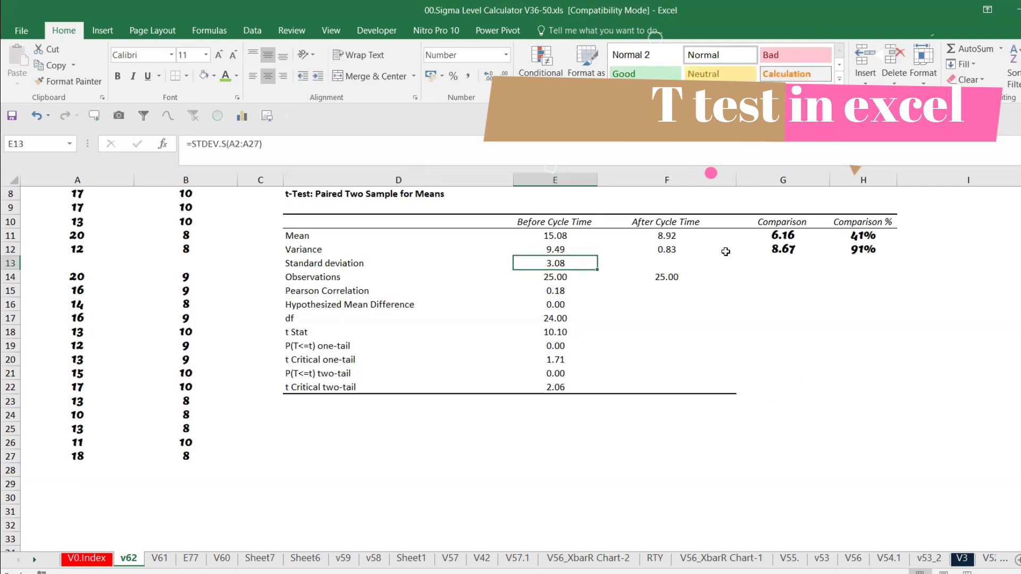
# Calculate the square root of the before variance in F13 with =SQRT(E12) as a cross-check
pyautogui.click(647, 263)
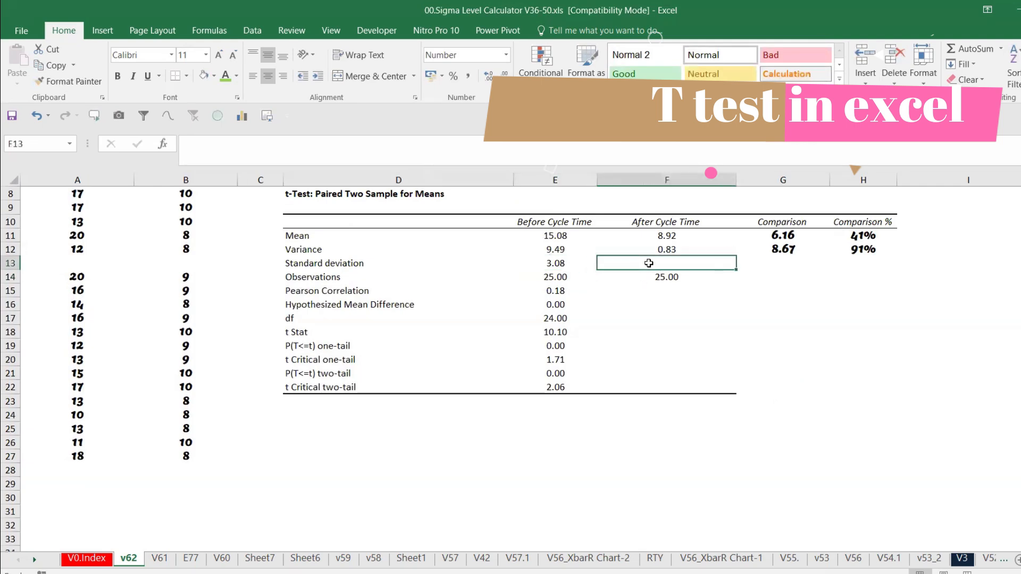
pyautogui.write('=SQRT(')
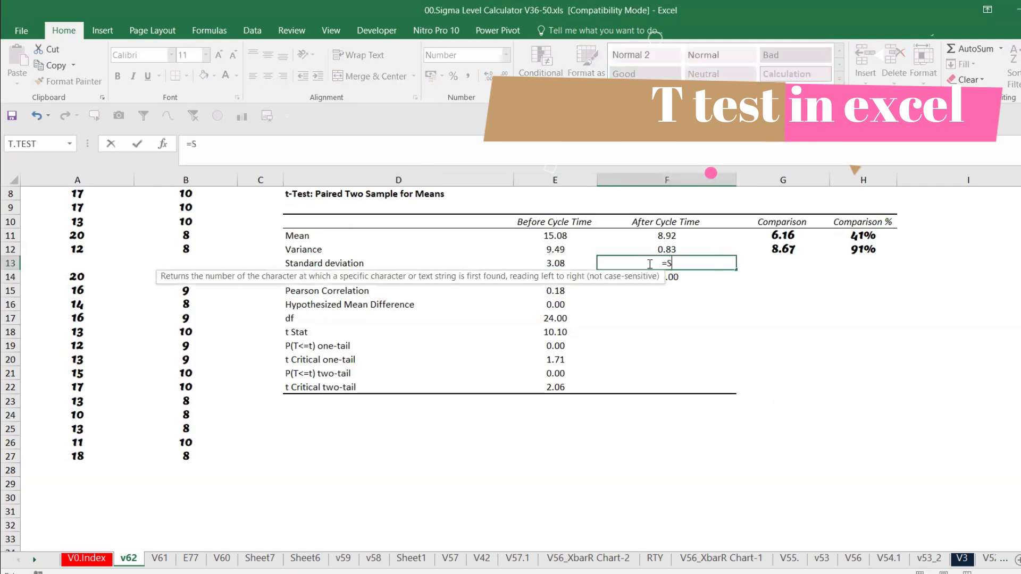
pyautogui.click(568, 248)
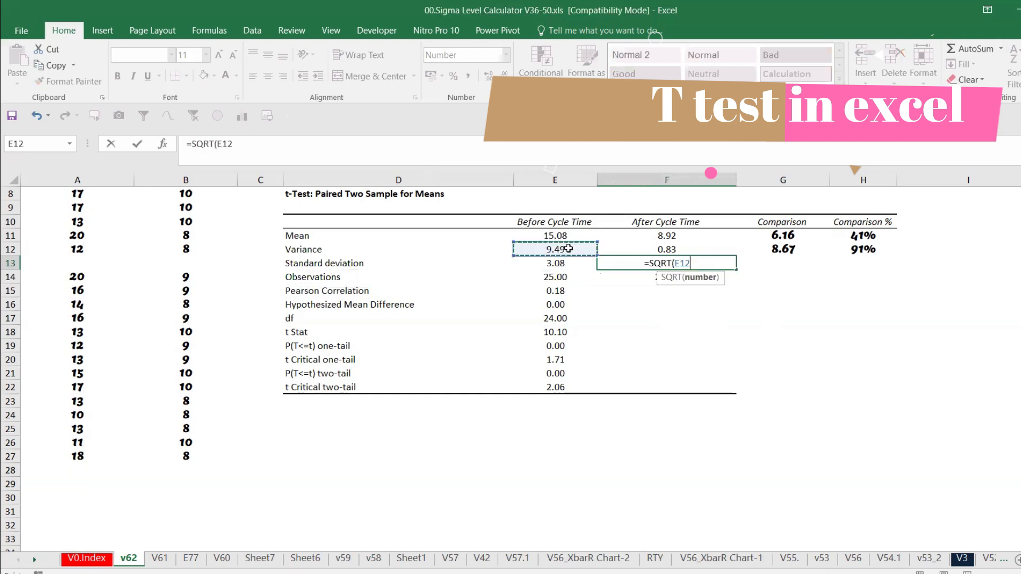
pyautogui.write(')')
pyautogui.press('Return')
pyautogui.click(671, 263)
# Clear the standard deviation formulas from E13 and F13
pyautogui.click(549, 265)
pyautogui.press('Delete')
pyautogui.click(656, 264)
pyautogui.press('Delete')
# Calculate the before standard deviation in E13 from the variance with =SQRT(E12)
pyautogui.click(562, 263)
pyautogui.write('=SQ')
pyautogui.press('Tab')
pyautogui.click(565, 249)
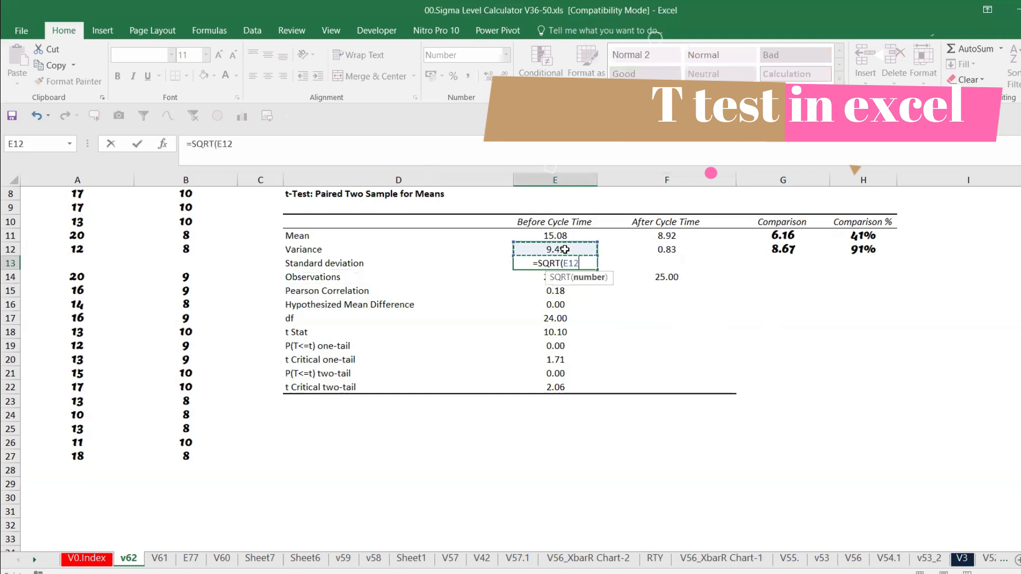
pyautogui.press('Return')
# Copy the square-root formula from E13 to F13 for the after cycle time
pyautogui.click(566, 262)
pyautogui.hotkey('ctrl', 'c')
pyautogui.click(652, 265)
pyautogui.hotkey('ctrl', 'v')
pyautogui.press('Escape')
# Copy the comparison formulas from G12 and H12 down to the Standard deviation row in G13 and H13
pyautogui.click(779, 251)
pyautogui.hotkey('ctrl', 'c')
pyautogui.click(779, 264)
pyautogui.hotkey('ctrl', 'v')
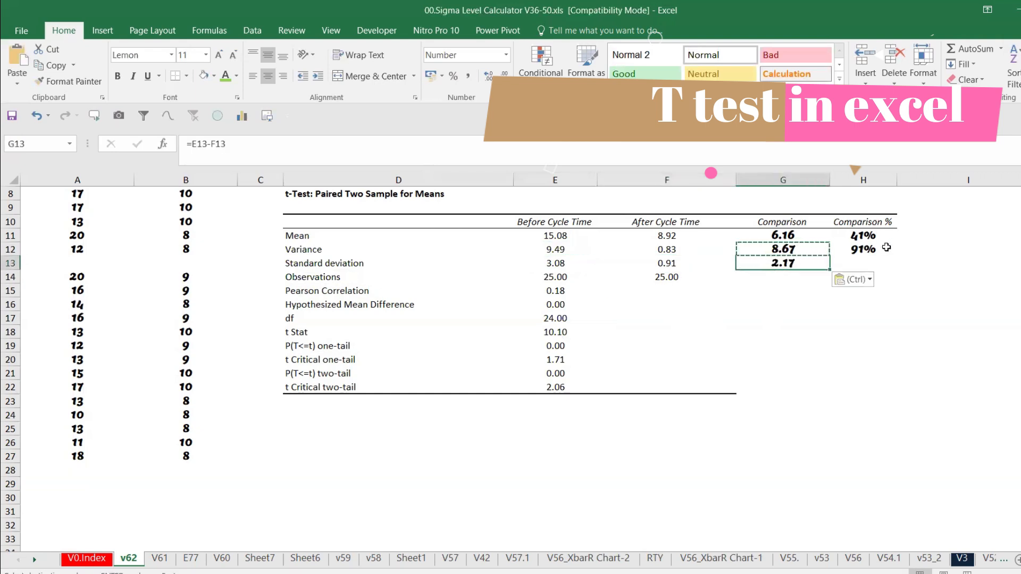
pyautogui.click(865, 250)
pyautogui.hotkey('ctrl', 'c')
pyautogui.click(865, 264)
pyautogui.hotkey('ctrl', 'v')
pyautogui.press('Escape')
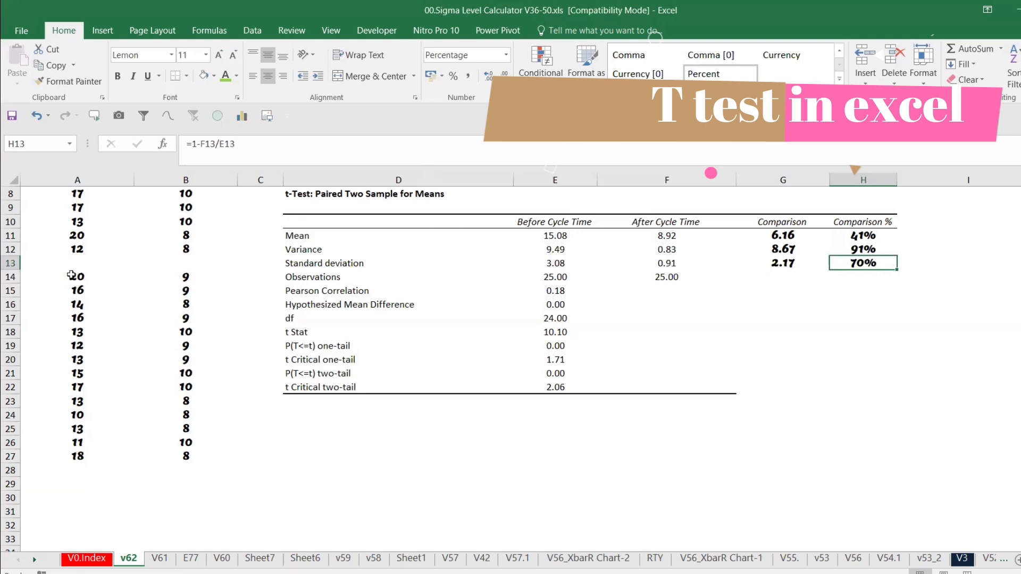
# Insert a row above Observations and label it "SE of mean" in D14
pyautogui.click(11, 277)
pyautogui.rightClick(11, 277)
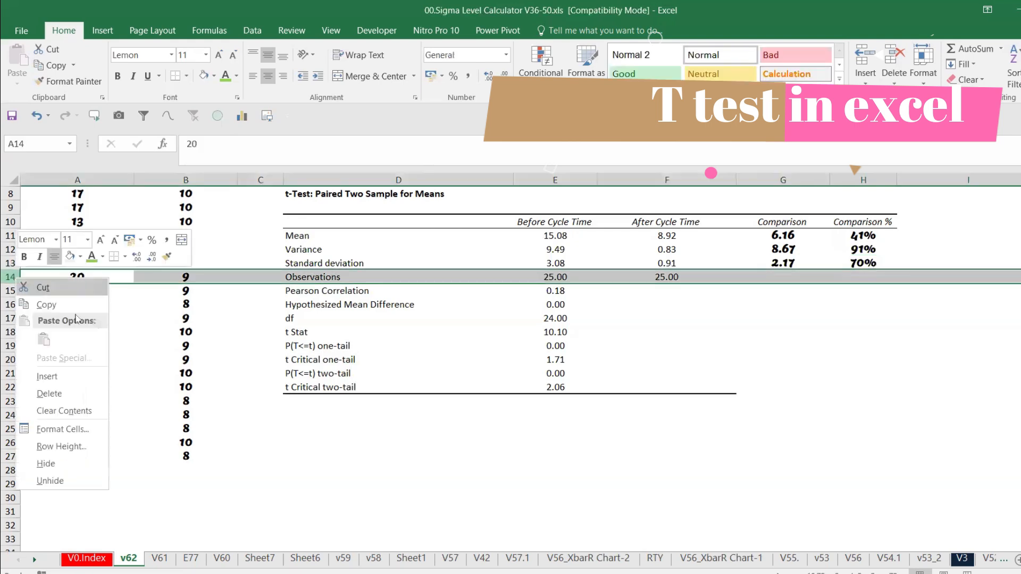
pyautogui.click(37, 373)
pyautogui.click(354, 273)
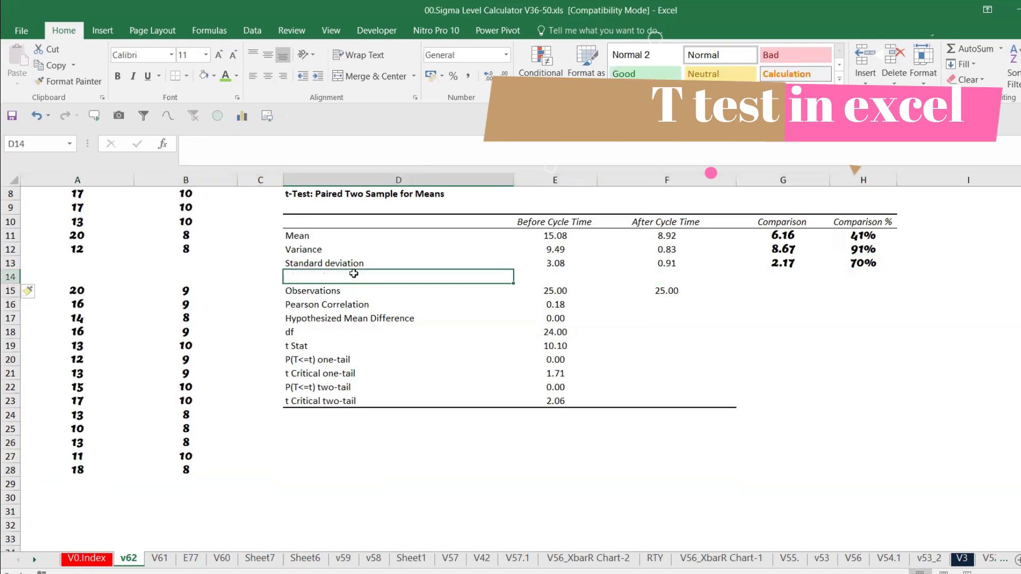
pyautogui.write('se')
pyautogui.write('SE')
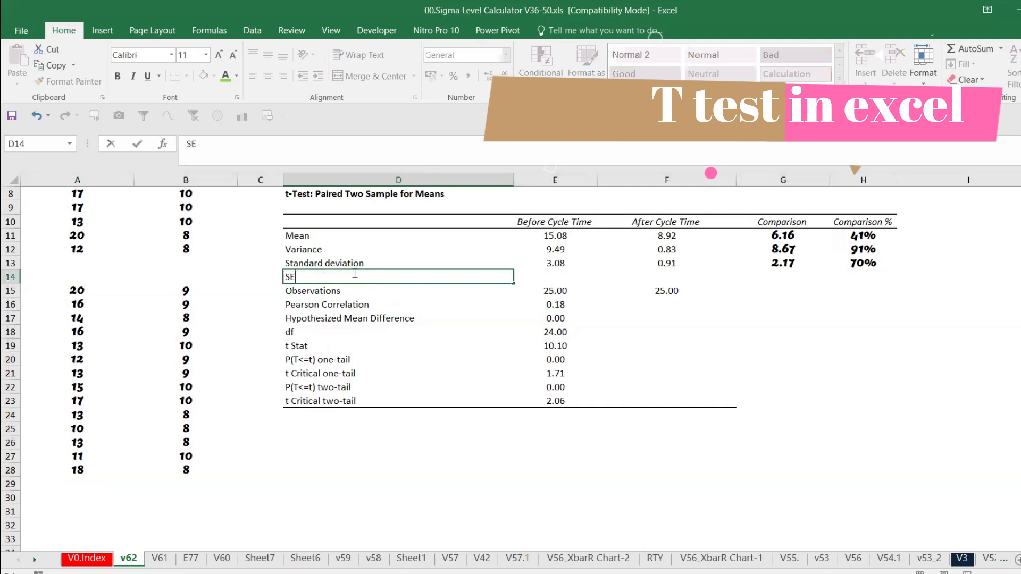
pyautogui.write(' of mean')
pyautogui.press('Return')
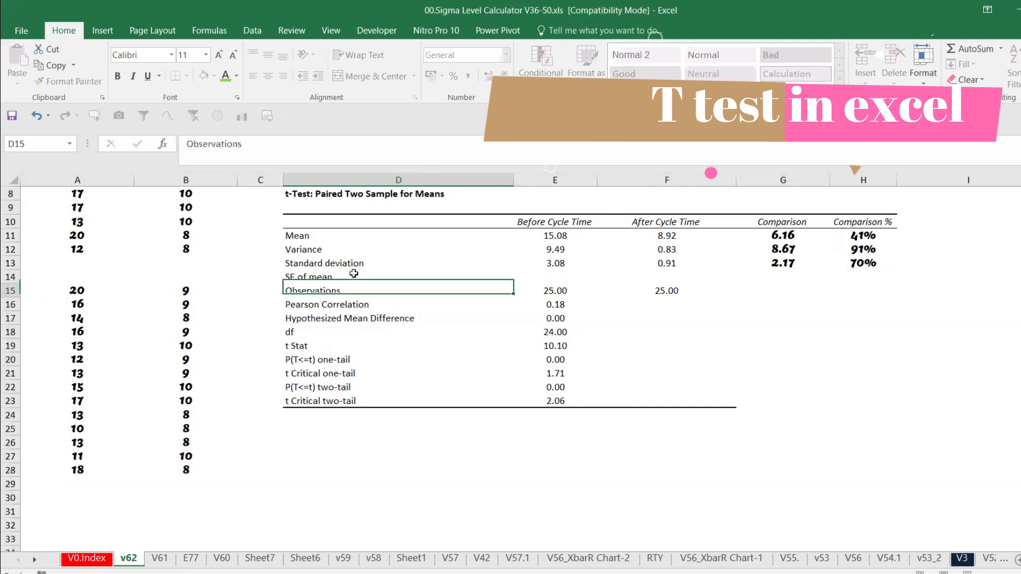
# Insert a blank row above Pearson Correlation
pyautogui.click(13, 304)
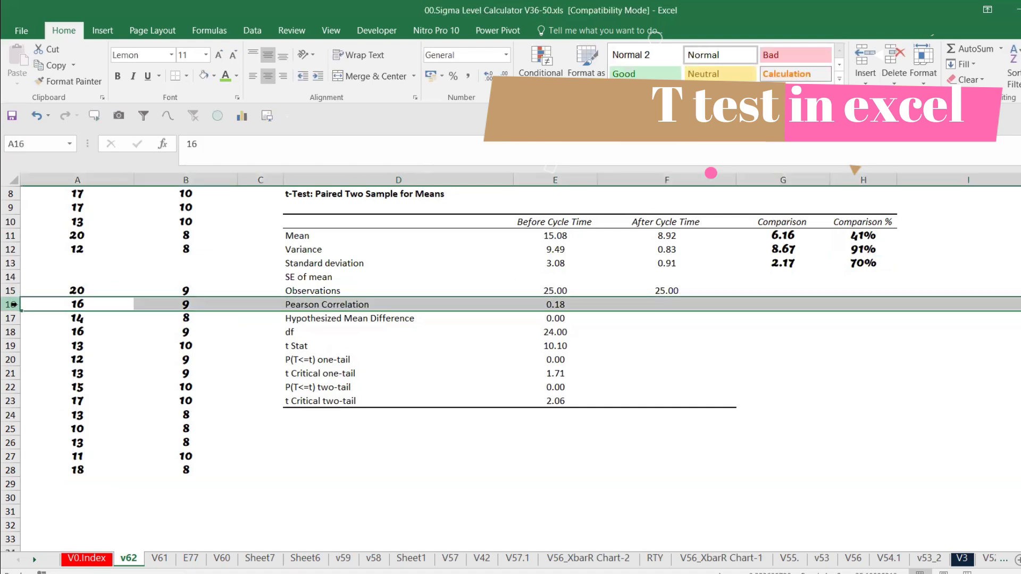
pyautogui.rightClick(17, 304)
pyautogui.click(81, 403)
pyautogui.click(317, 302)
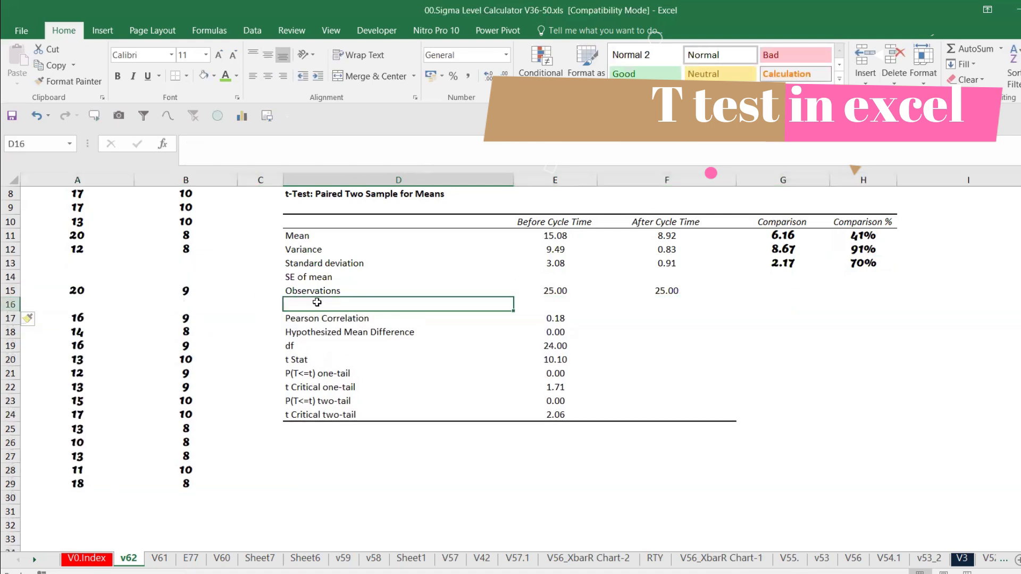
pyautogui.click(324, 290)
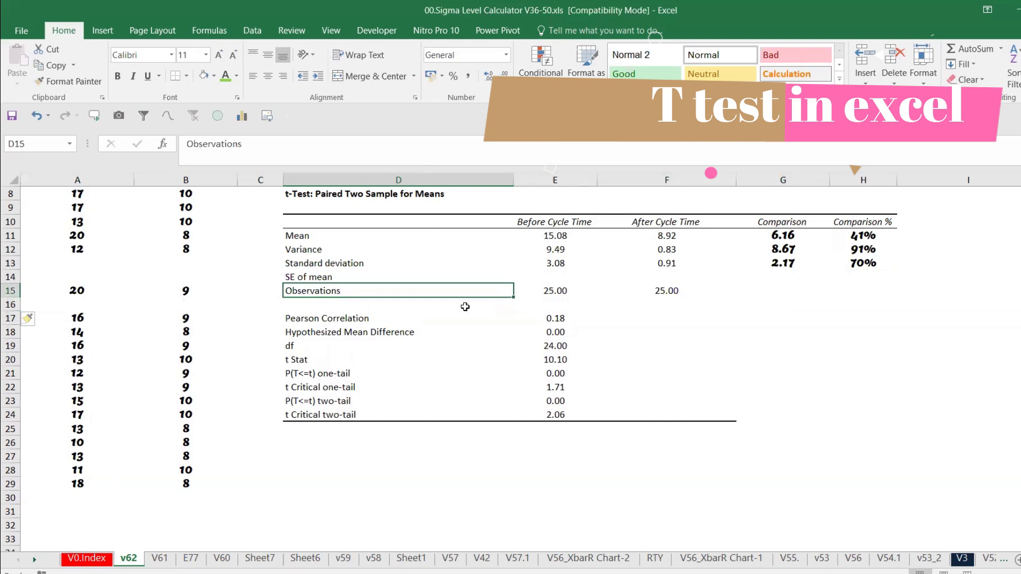
# Delete the blank row 16 between Observations and Pearson Correlation
pyautogui.click(10, 304)
pyautogui.rightClick(11, 303)
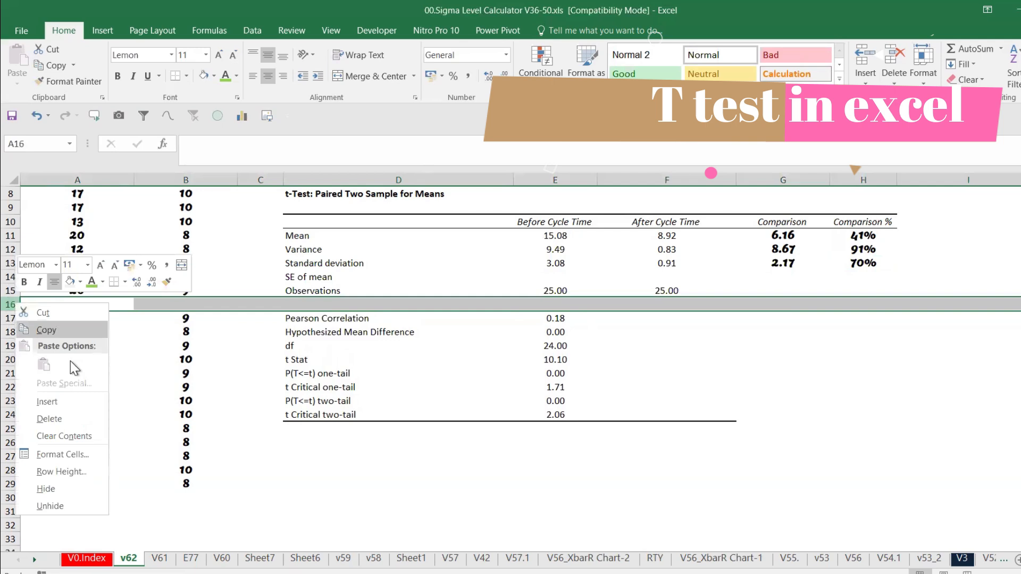
pyautogui.click(74, 417)
# Change the Observations label in D15 to "Observations n"
pyautogui.doubleClick(402, 291)
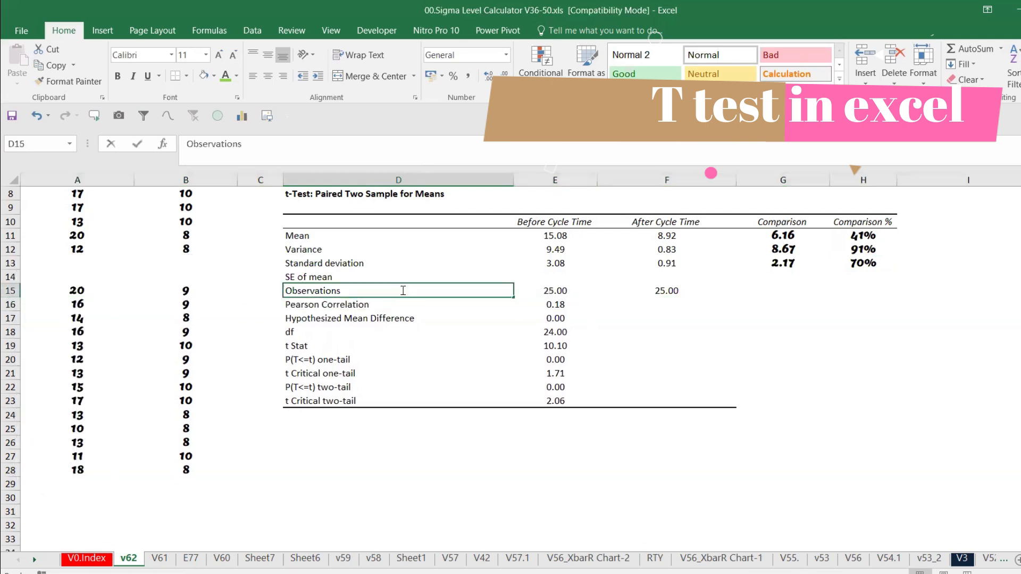
pyautogui.press('Return')
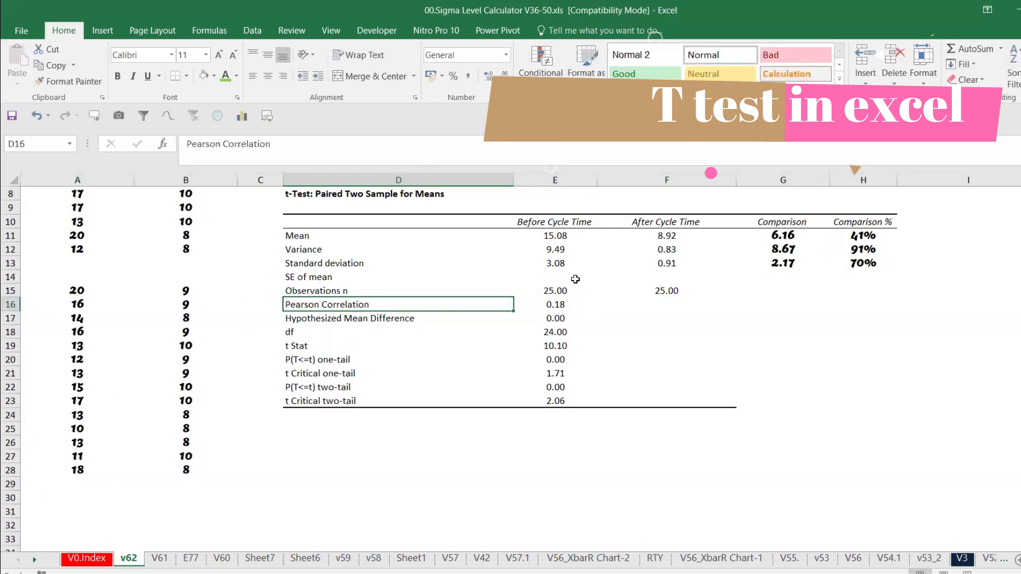
# Calculate the before standard error of the mean in E14 with =E13/SQRT(E15)
pyautogui.click(555, 290)
pyautogui.click(555, 276)
pyautogui.write('=')
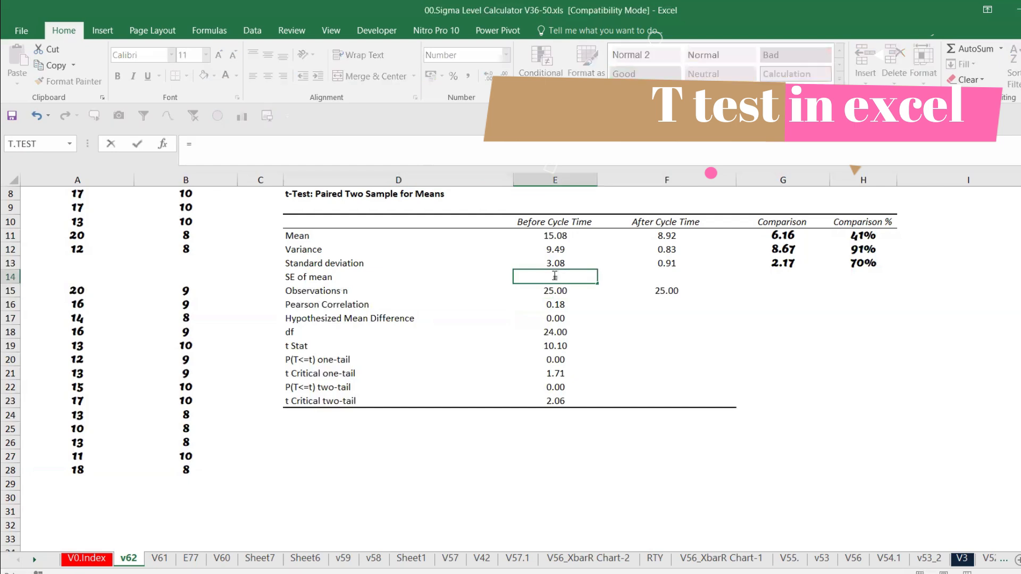
pyautogui.click(564, 262)
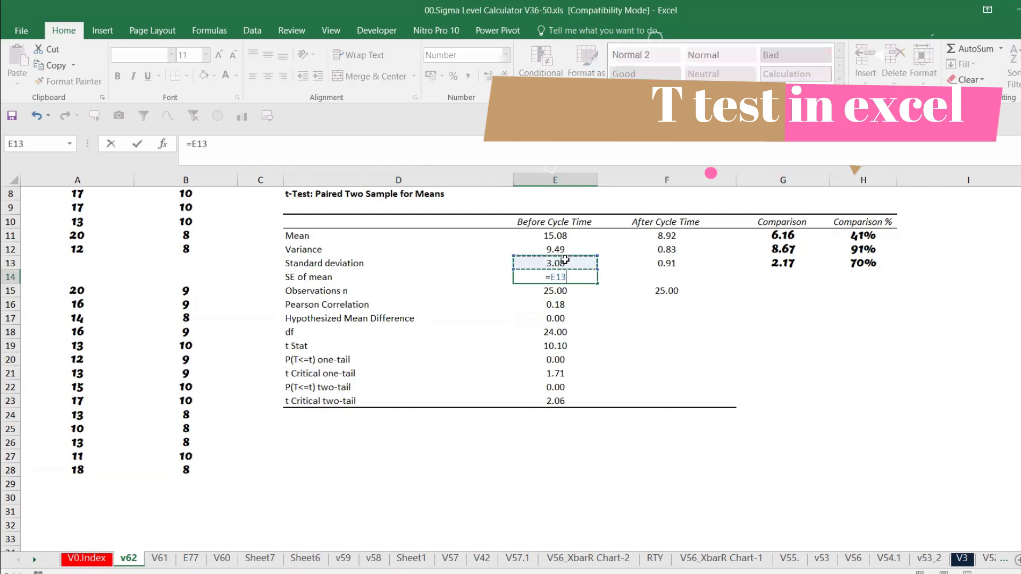
pyautogui.write('/sq')
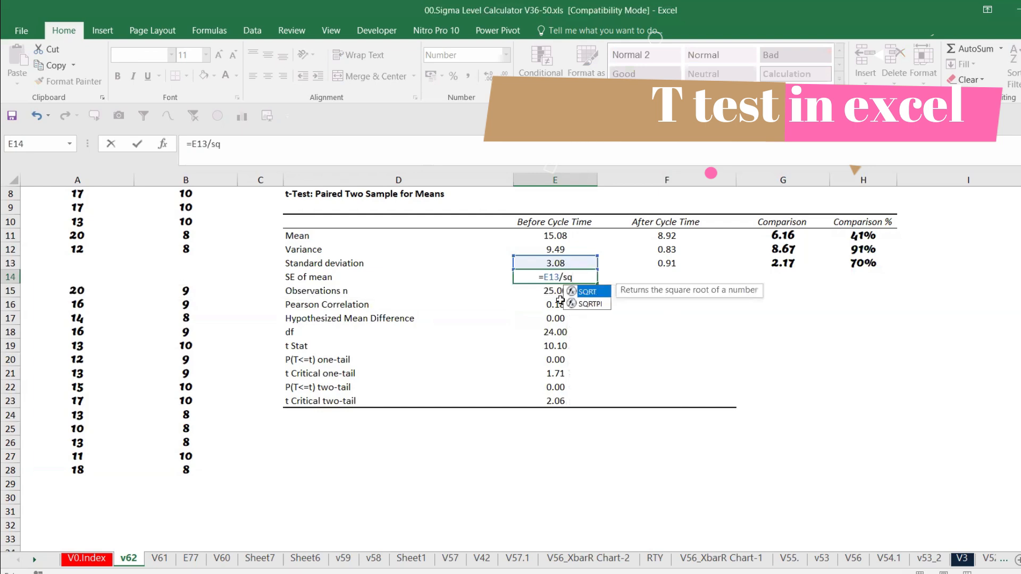
pyautogui.press('Tab')
pyautogui.click(536, 289)
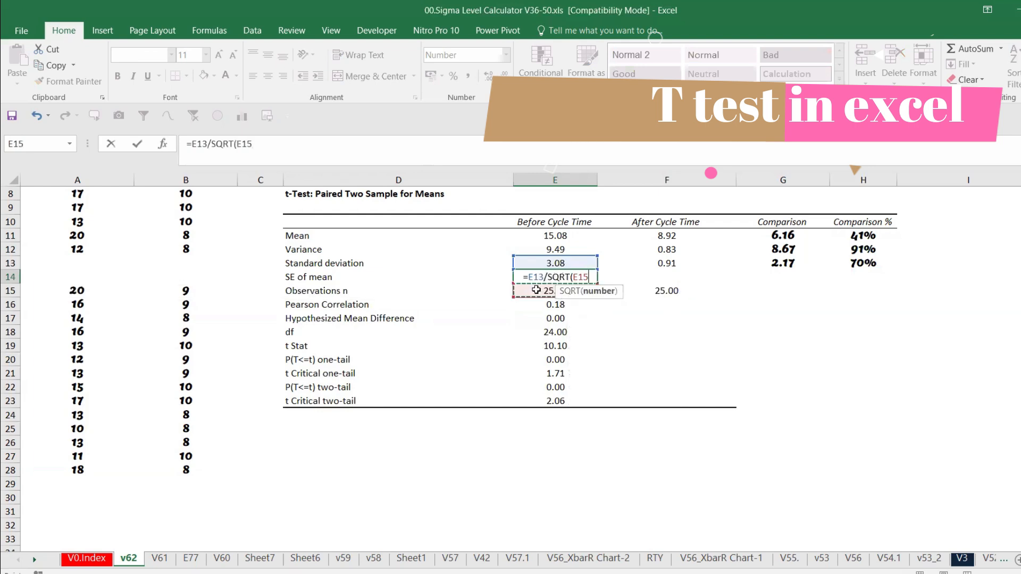
pyautogui.write(')')
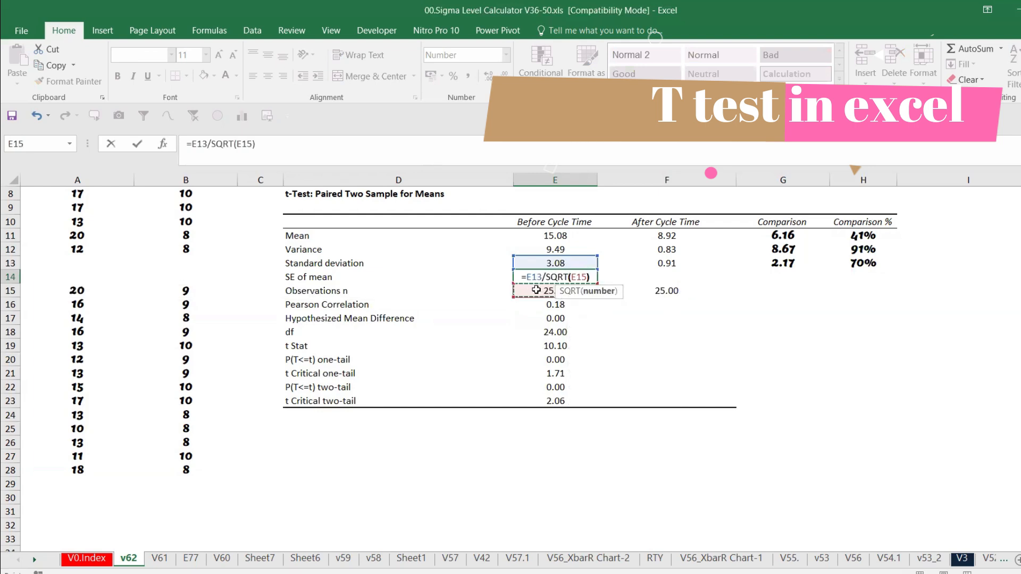
pyautogui.press('Return')
# Copy the standard error formula from E14 to F14 for the after cycle time
pyautogui.click(558, 276)
pyautogui.hotkey('ctrl', 'c')
pyautogui.click(650, 275)
pyautogui.hotkey('ctrl', 'v')
pyautogui.press('Escape')
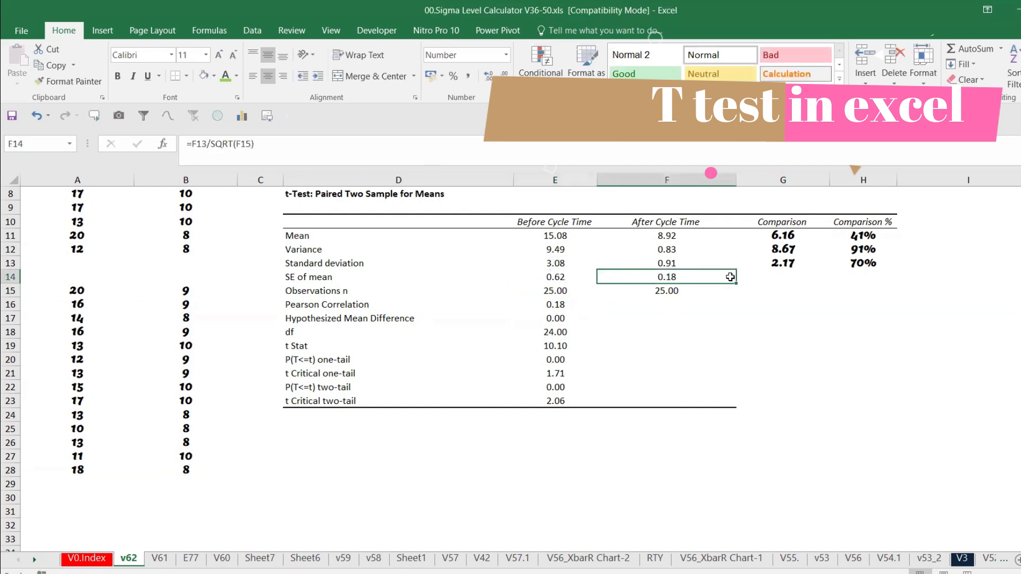
# Copy the comparison and comparison % formulas from G13 and H13 to G14 and H14 for the SE of mean row
pyautogui.click(785, 264)
pyautogui.hotkey('ctrl', 'c')
pyautogui.click(780, 277)
pyautogui.hotkey('ctrl', 'v')
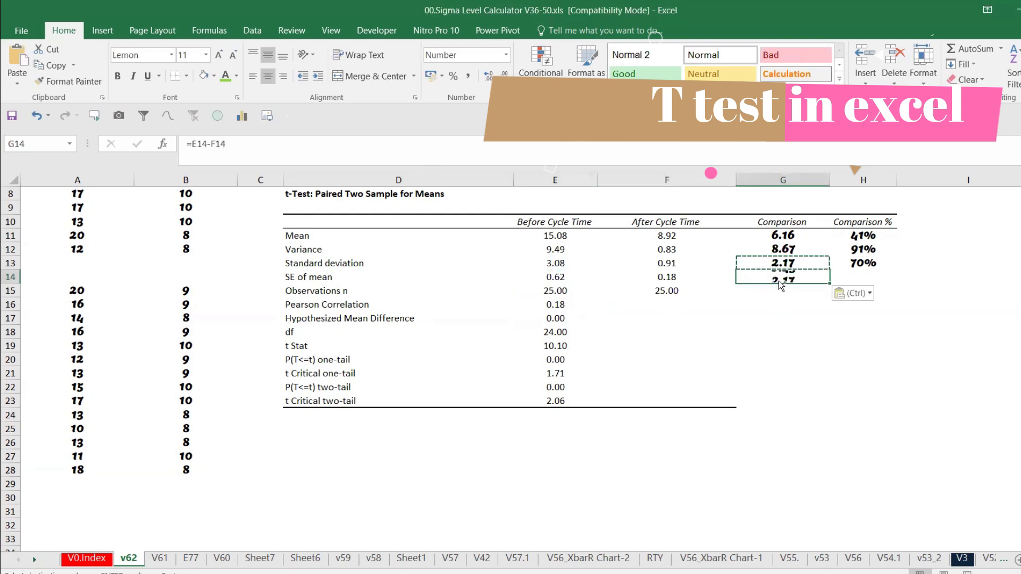
pyautogui.click(859, 263)
pyautogui.hotkey('ctrl', 'c')
pyautogui.click(858, 275)
pyautogui.hotkey('ctrl', 'v')
pyautogui.press('Escape')
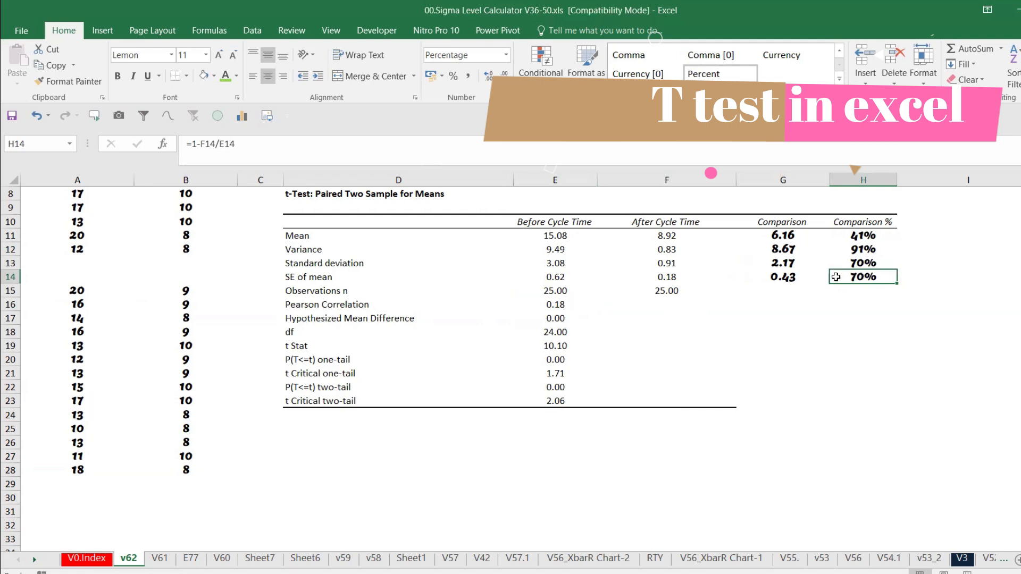
pyautogui.doubleClick(853, 275)
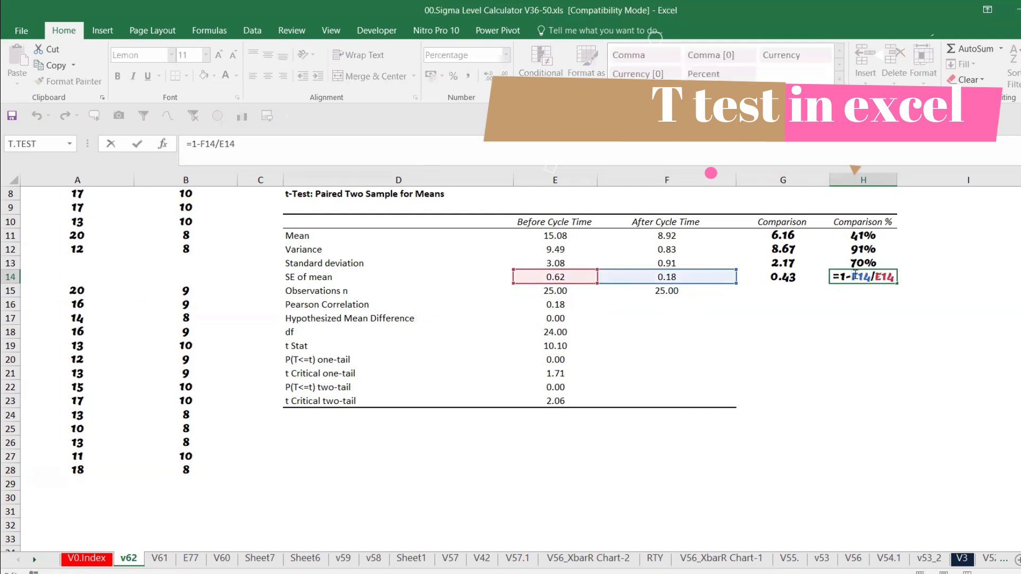
pyautogui.press('Escape')
# Review the observations, Pearson correlation, hypothesized mean difference and df entries in the t-test output
pyautogui.click(656, 293)
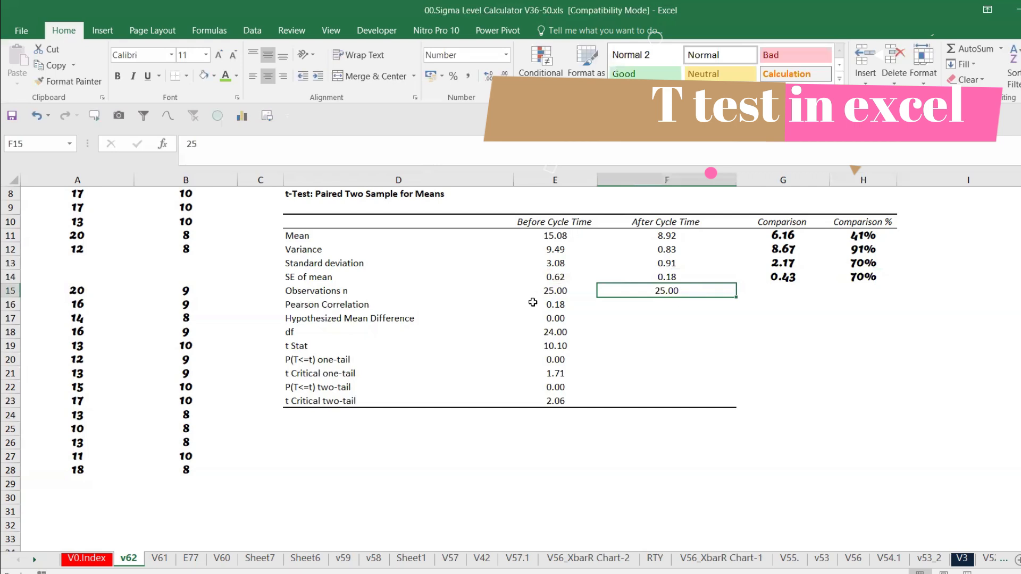
pyautogui.click(569, 303)
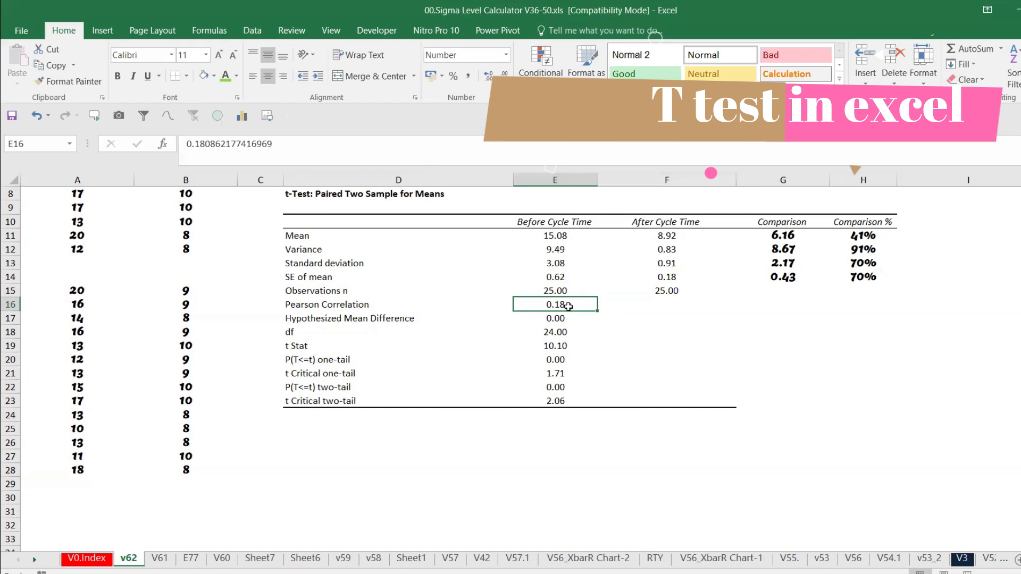
pyautogui.moveTo(358, 318); pyautogui.dragTo(538, 315)
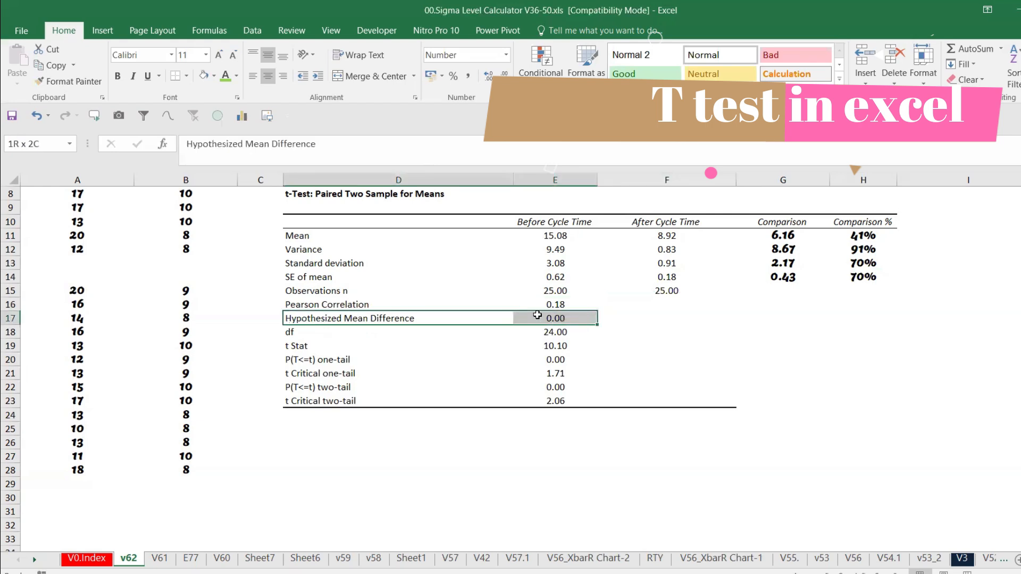
pyautogui.click(577, 318)
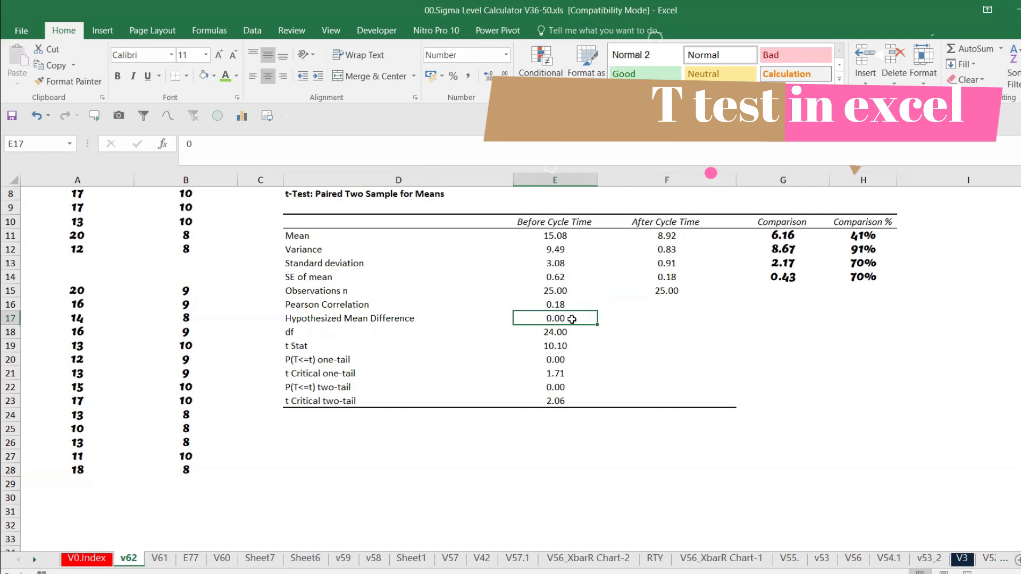
pyautogui.click(562, 333)
pyautogui.scroll(3, 135, 345)
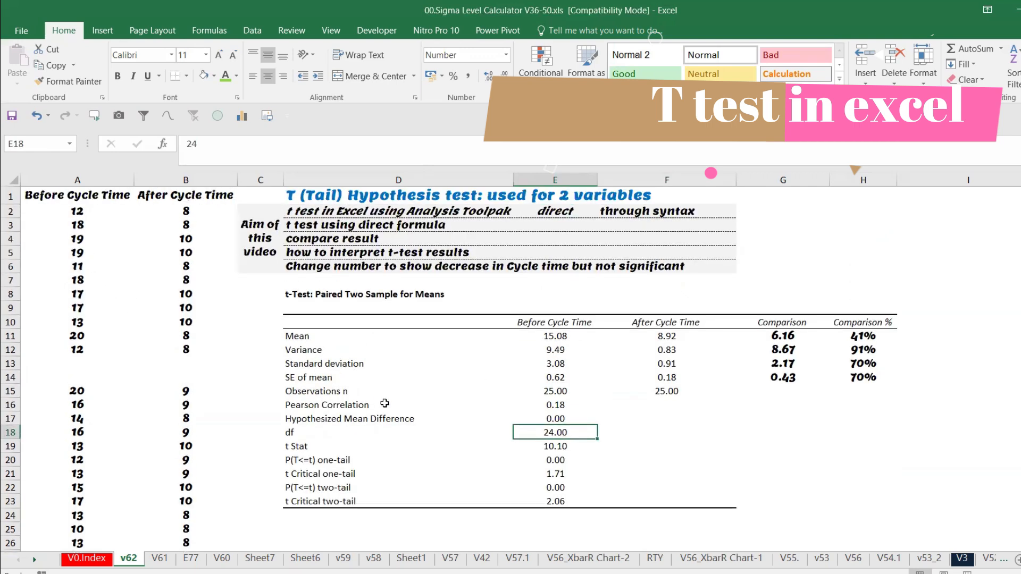
pyautogui.click(355, 391)
pyautogui.click(565, 390)
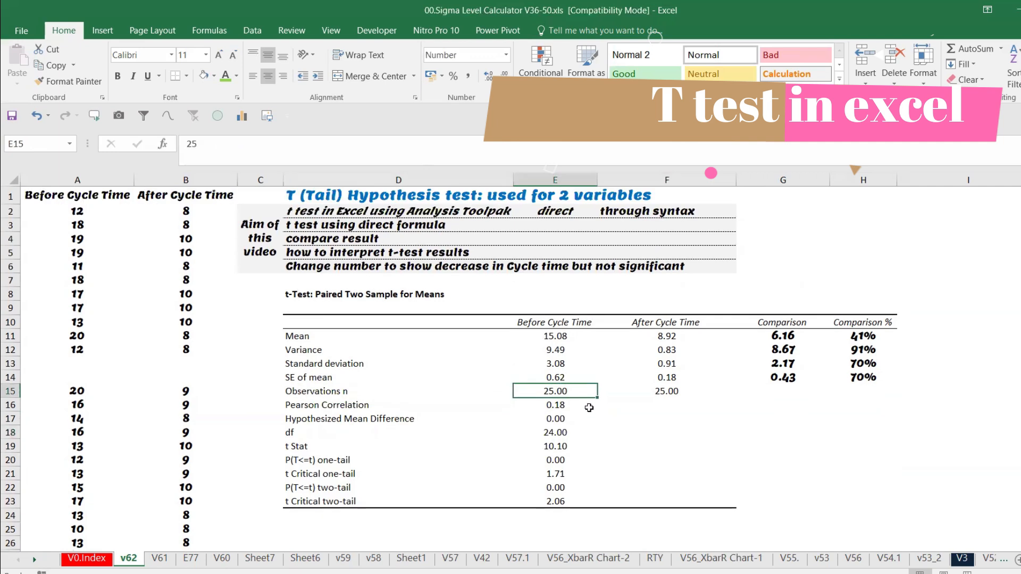
# Replace the before df value in E18 with the formula =E15-1
pyautogui.scroll(-1, 589, 408)
pyautogui.click(549, 383)
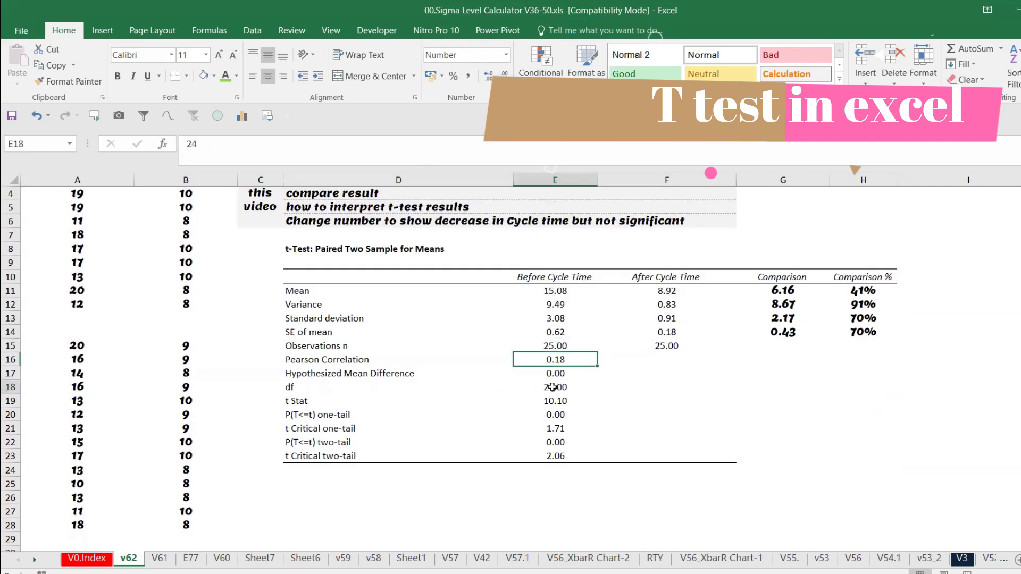
pyautogui.write('=')
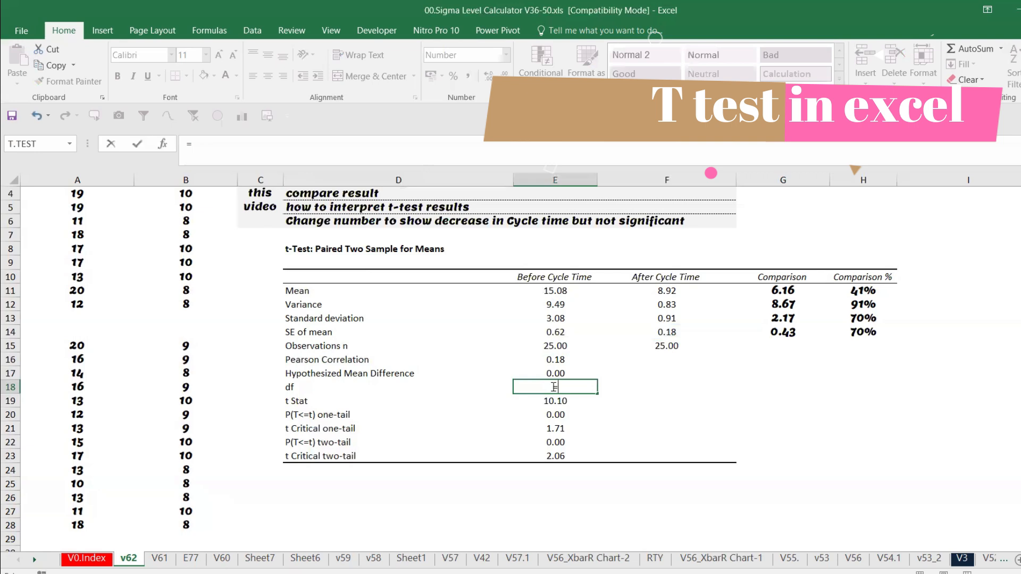
pyautogui.click(551, 345)
pyautogui.write('-1')
pyautogui.press('Return')
# Copy the df formula from E18 to F18 and show both df values without decimals
pyautogui.click(555, 387)
pyautogui.hotkey('ctrl', 'c')
pyautogui.click(656, 387)
pyautogui.hotkey('ctrl', 'v')
pyautogui.moveTo(553, 387); pyautogui.dragTo(665, 387)
pyautogui.click(503, 74)
pyautogui.click(503, 75)
# Make the P(T<=t) one-tail label and its value in D20:E20 bold
pyautogui.click(548, 399)
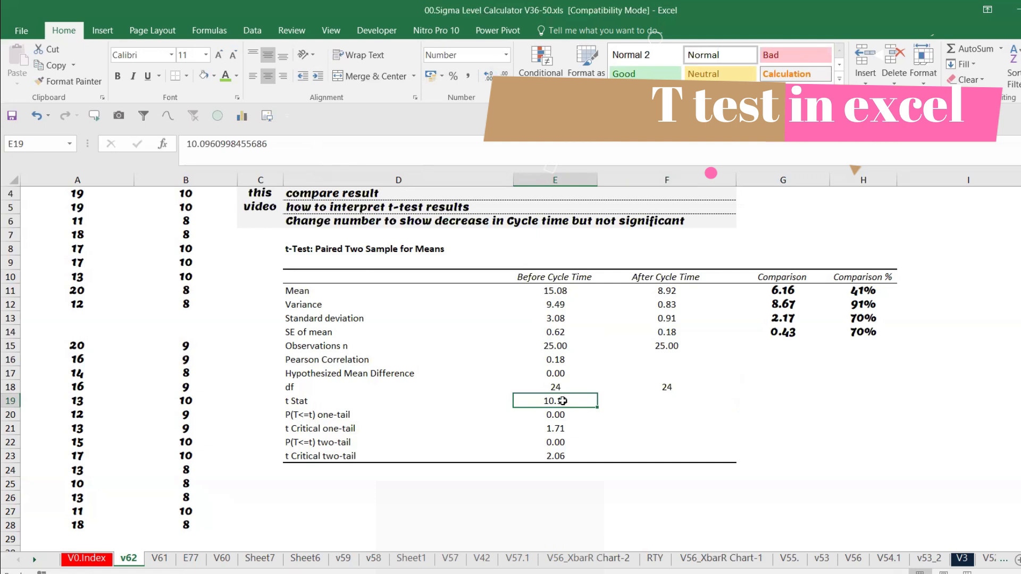
pyautogui.moveTo(303, 416); pyautogui.dragTo(547, 420)
pyautogui.hotkey('ctrl', 'b')
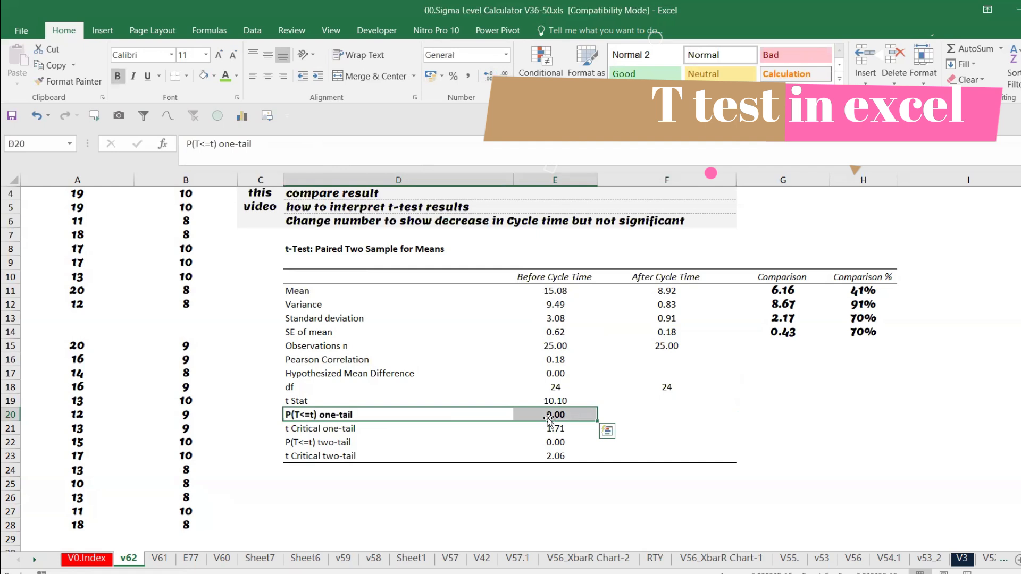
# Enter =IF(E20>0.05,"not significant","significant improvement in cycle time") in F20 to interpret the one-tail p-value
pyautogui.click(641, 411)
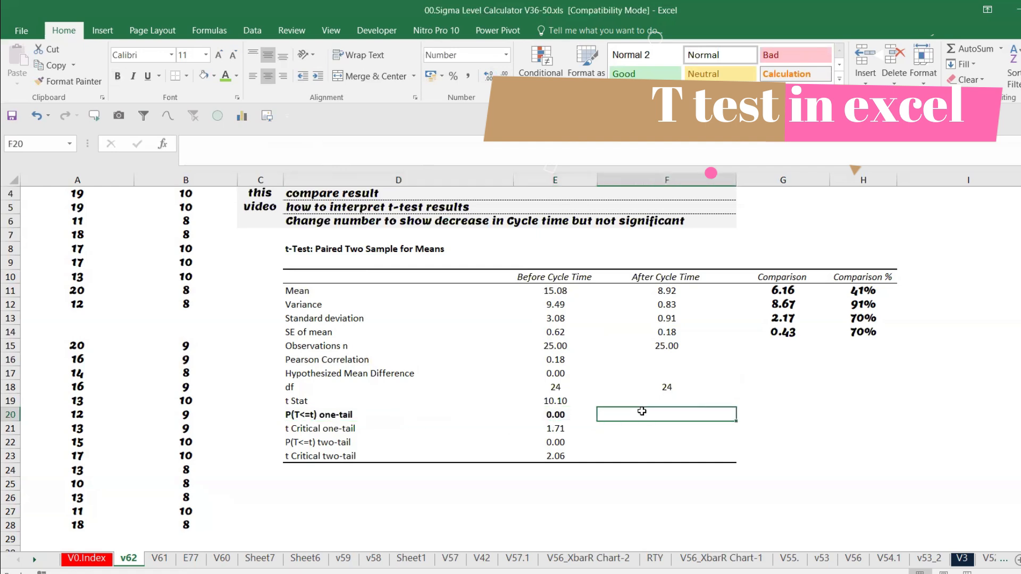
pyautogui.write('=')
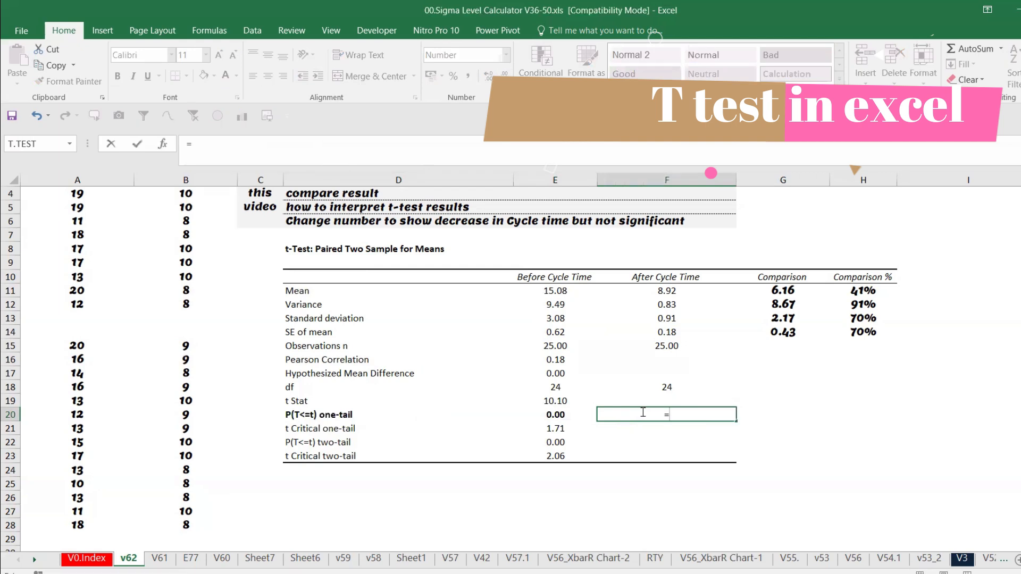
pyautogui.write('if')
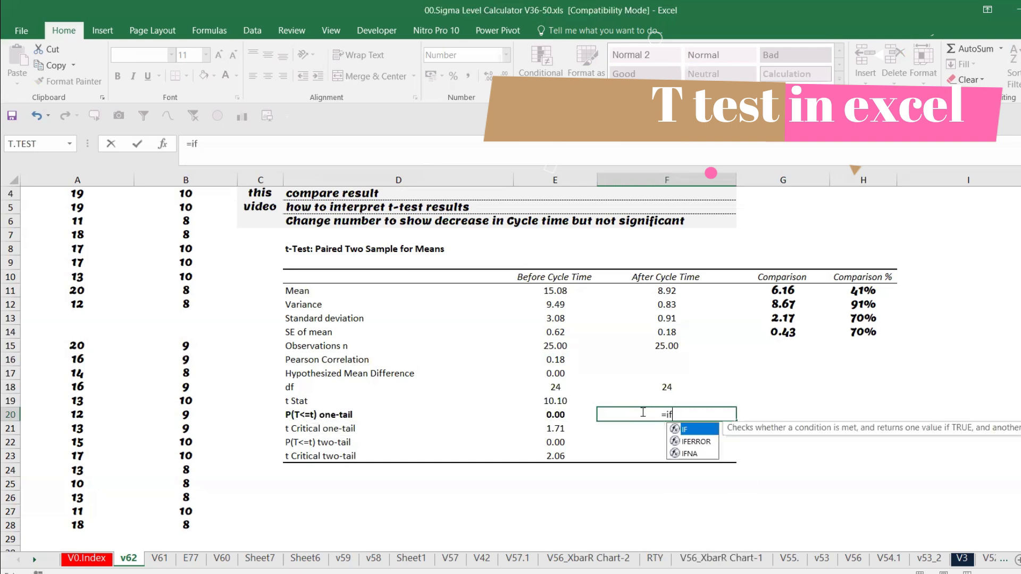
pyautogui.press('Tab')
pyautogui.click(558, 414)
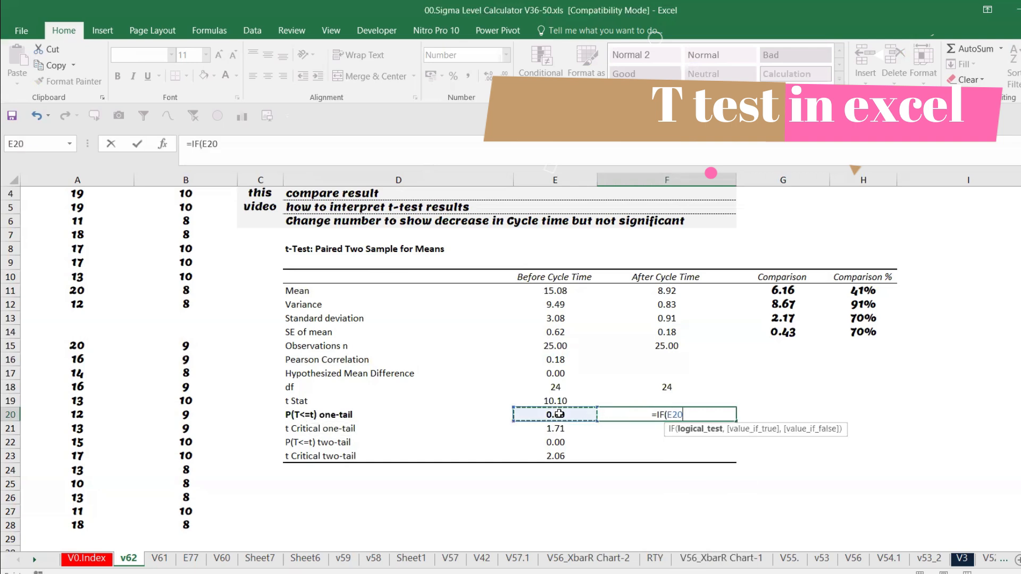
pyautogui.write('>0.05')
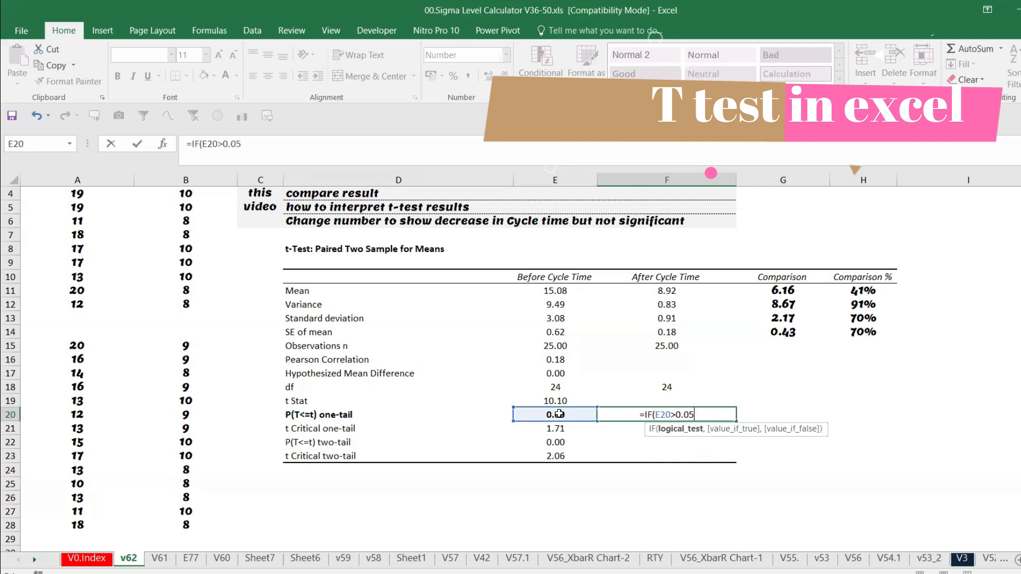
pyautogui.write(',"not signiifi')
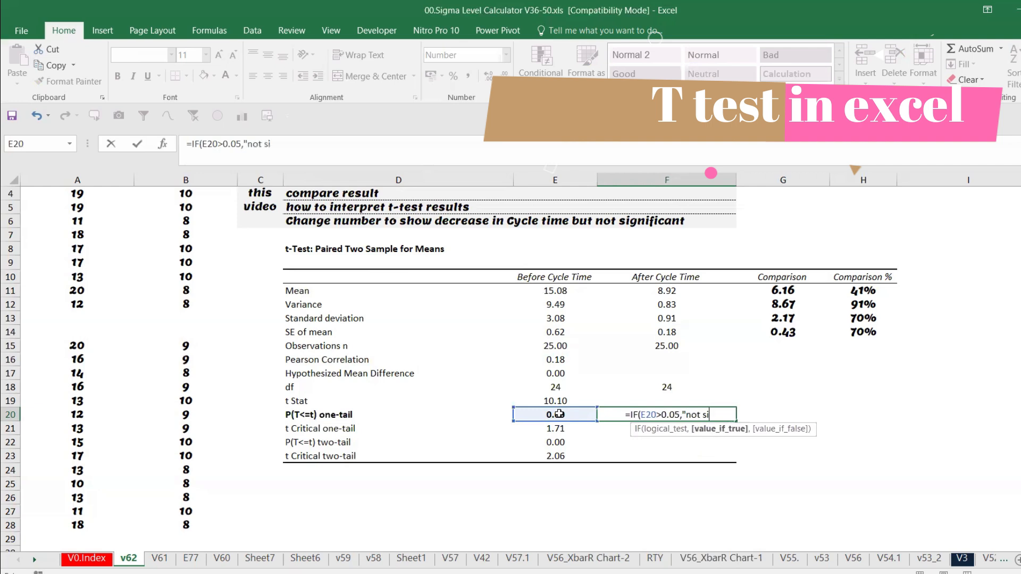
pyautogui.press('BackSpace')
pyautogui.press('BackSpace')
pyautogui.press('BackSpace')
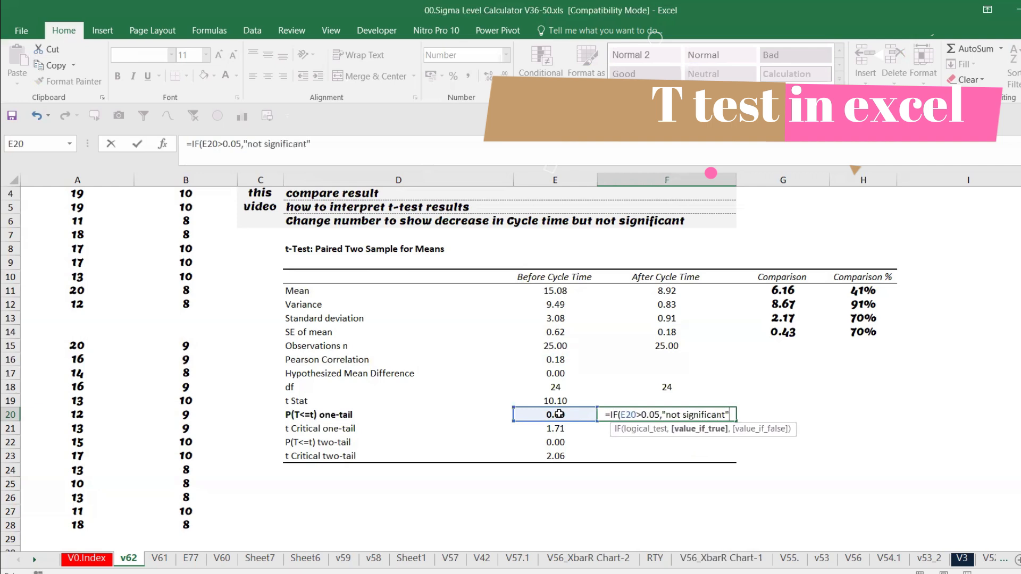
pyautogui.write('ficant","s')
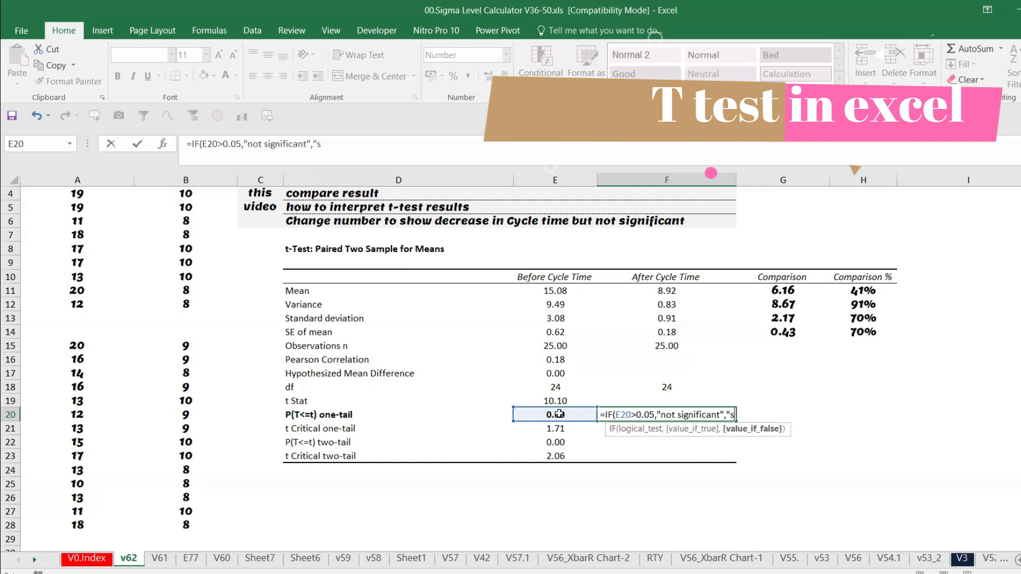
pyautogui.write('ignificant improvement in cycle tm')
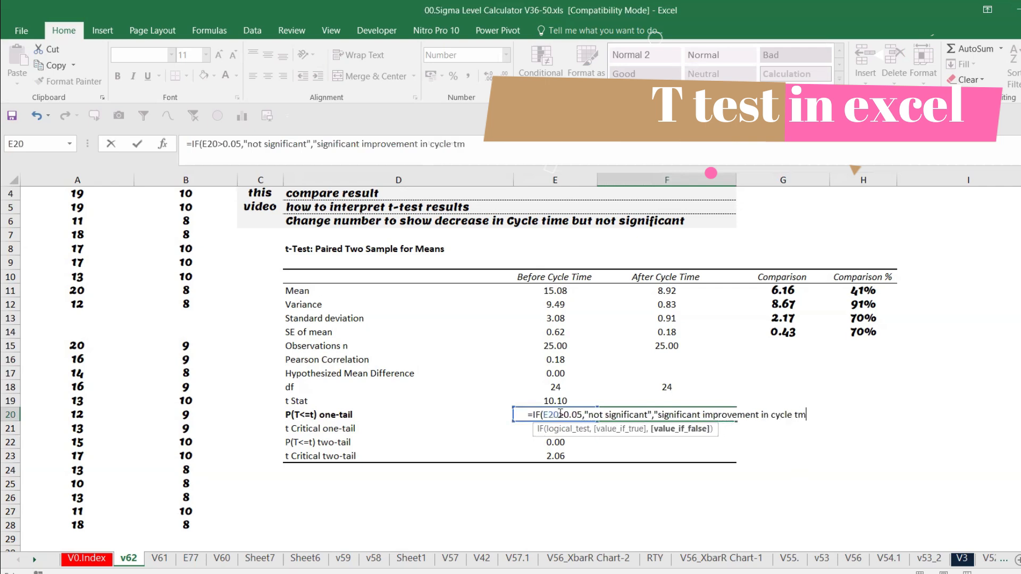
pyautogui.press('BackSpace')
pyautogui.write('ime"')
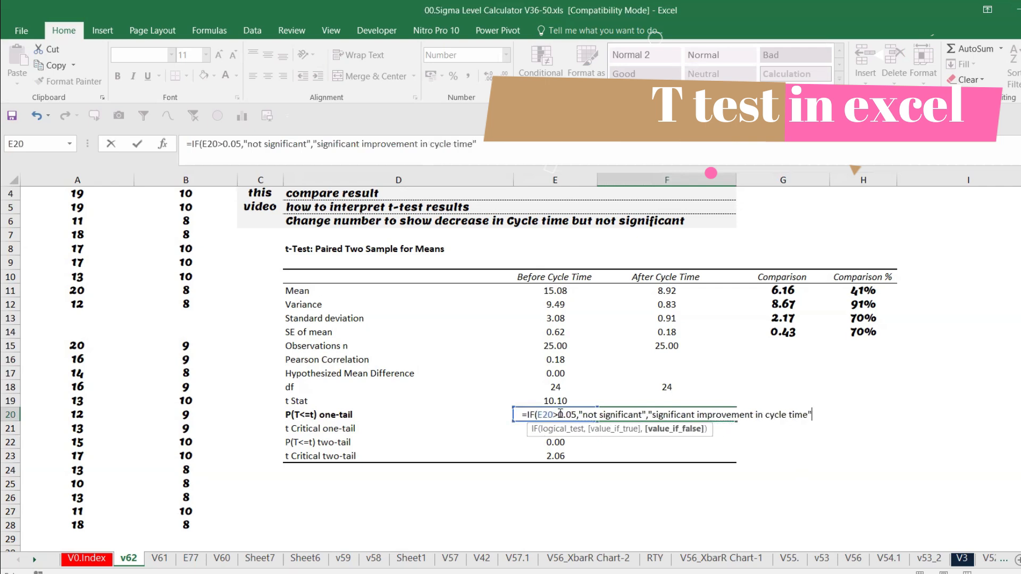
pyautogui.press('Return')
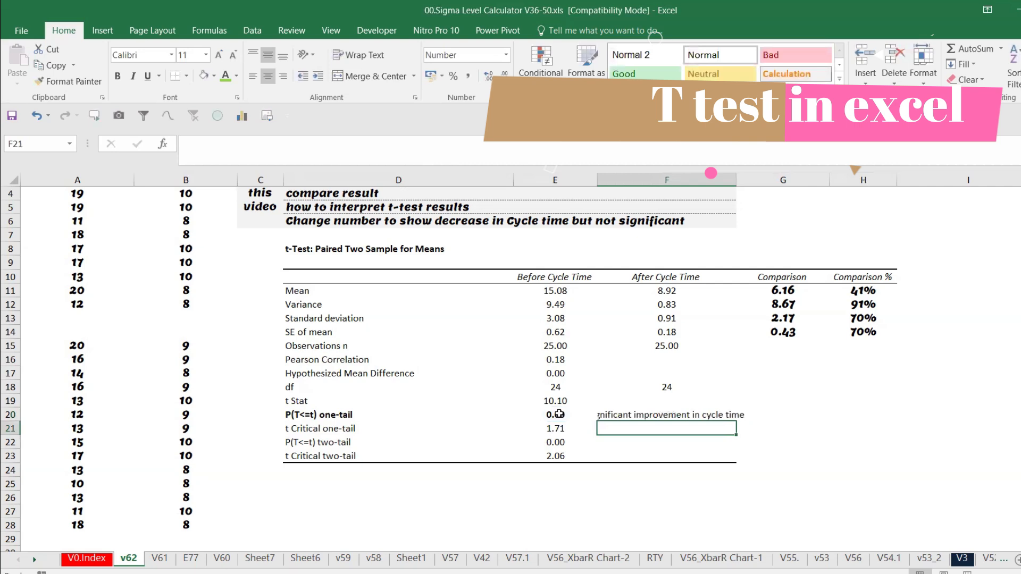
# Apply the cell formatting of B9 and a green font colour to F20, and fit column F to its text
pyautogui.click(663, 415)
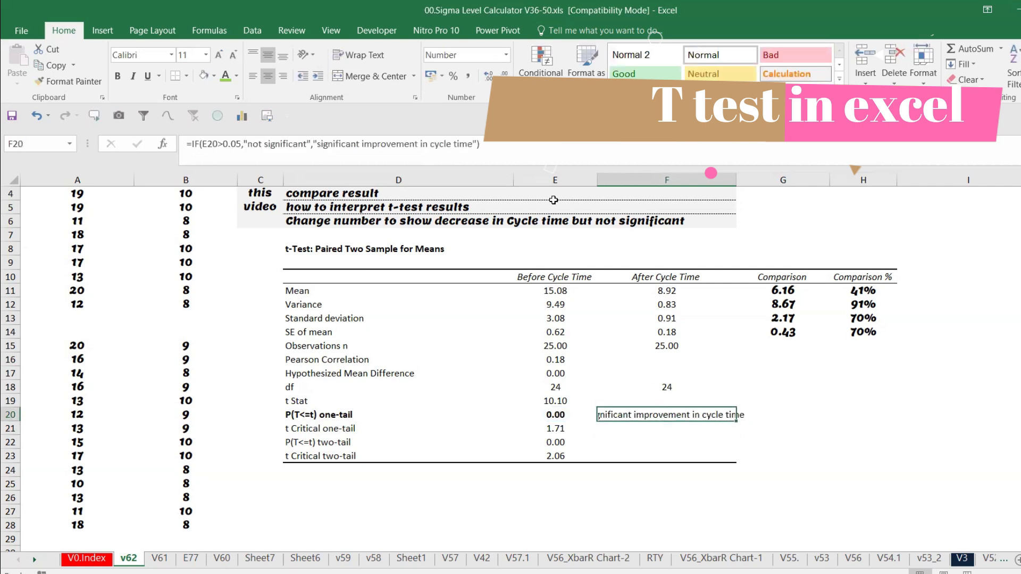
pyautogui.doubleClick(737, 181)
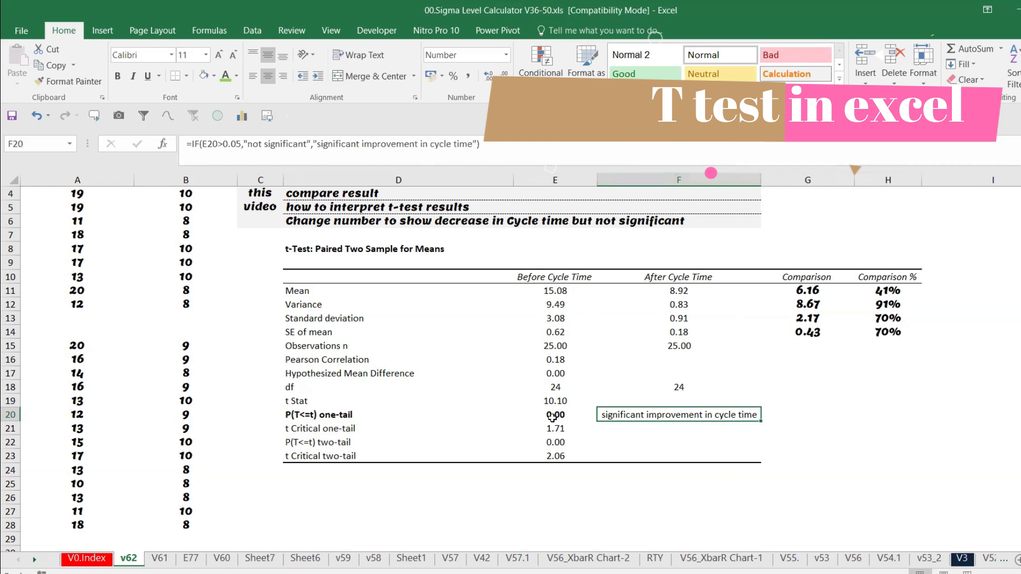
pyautogui.click(563, 222)
pyautogui.click(183, 264)
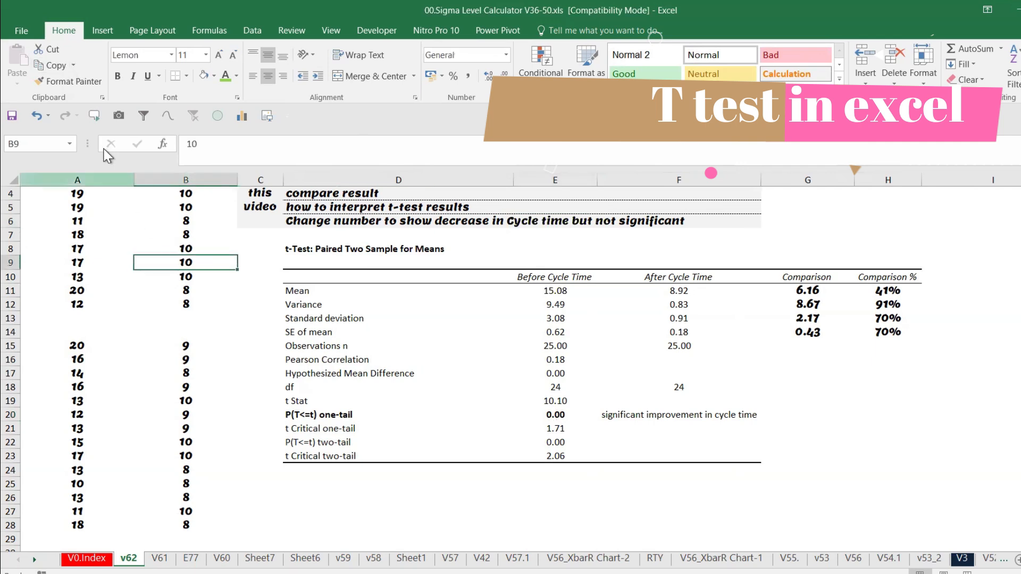
pyautogui.click(74, 81)
pyautogui.click(694, 414)
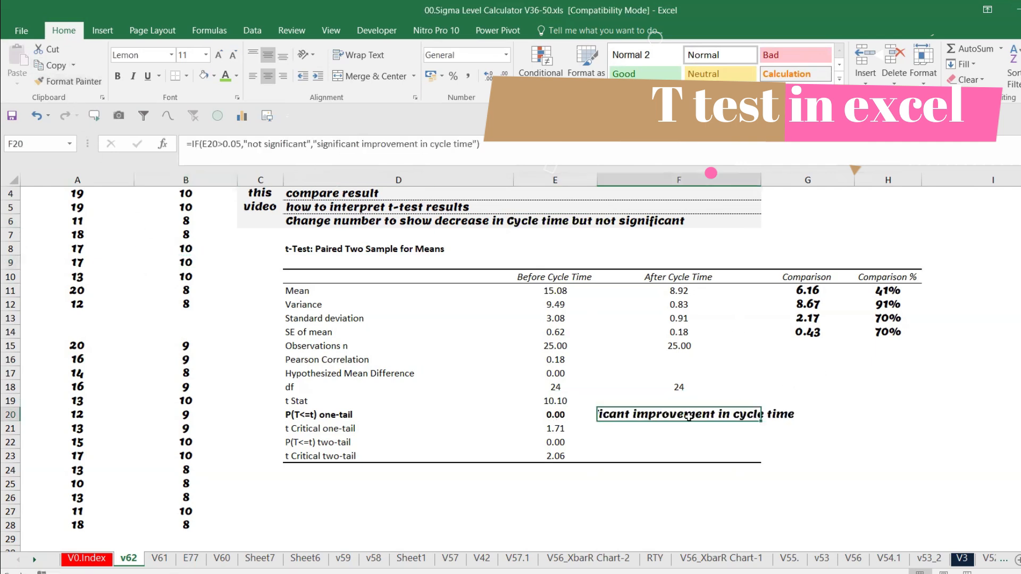
pyautogui.doubleClick(761, 180)
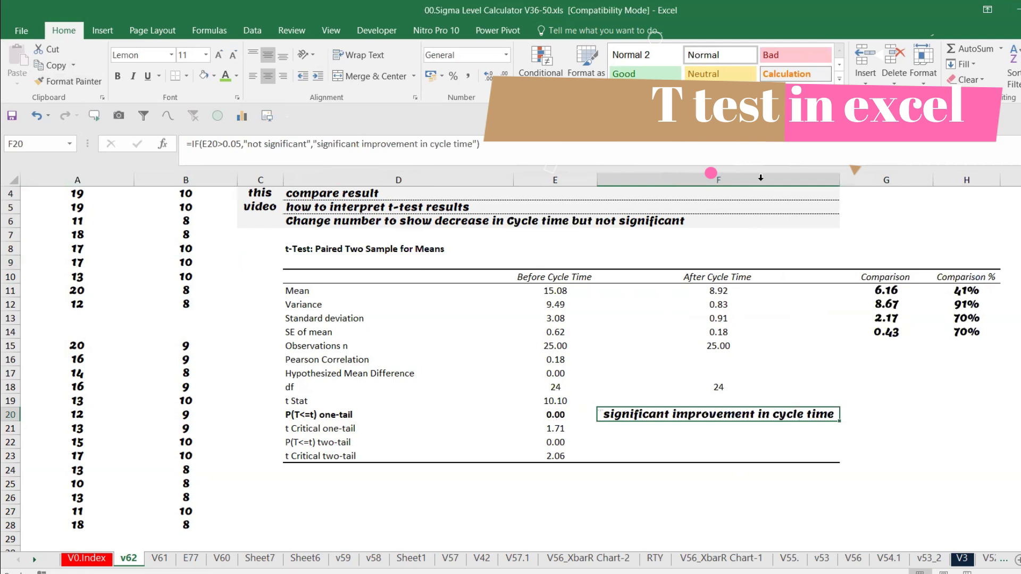
pyautogui.click(225, 76)
# Copy the significance formula from F20 to F23 and move the copy to F22, beside the two-tail p-value
pyautogui.hotkey('ctrl', 'c')
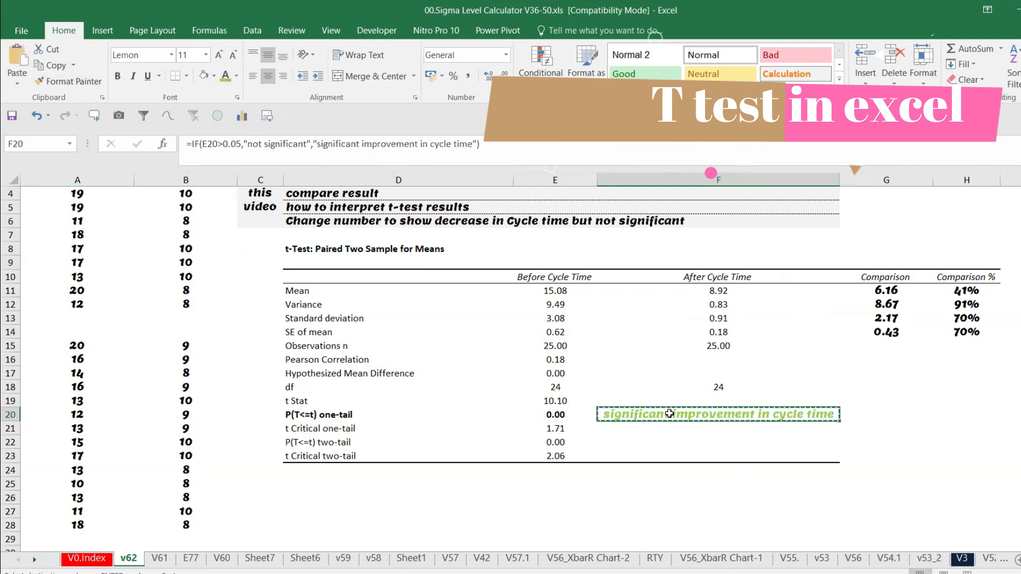
pyautogui.click(664, 452)
pyautogui.hotkey('ctrl', 'v')
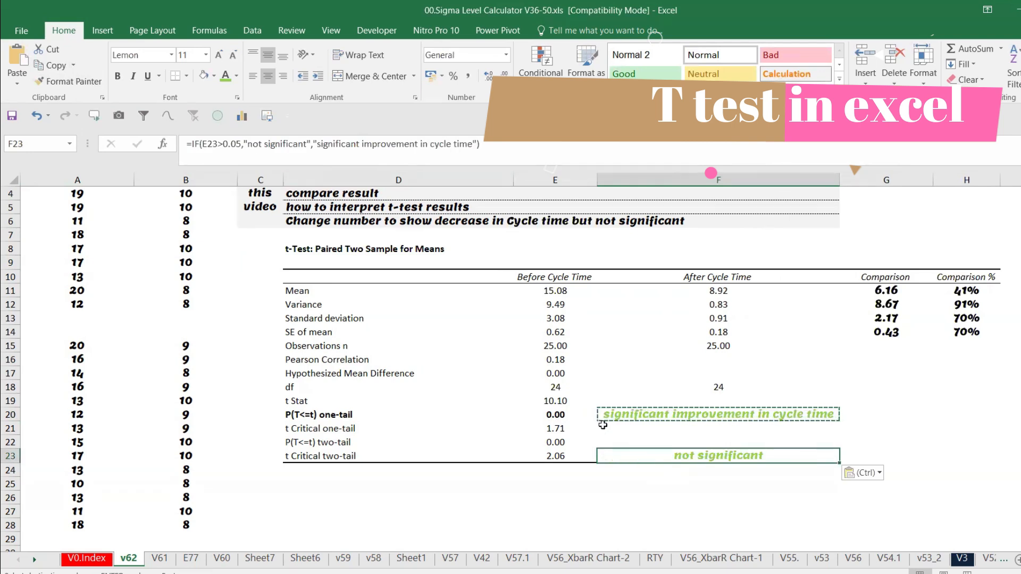
pyautogui.click(539, 418)
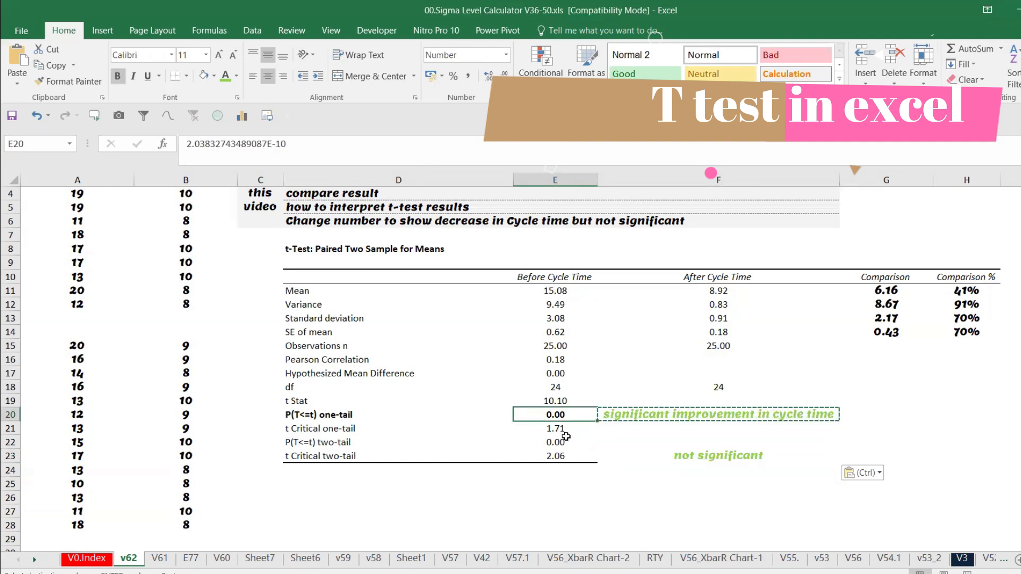
pyautogui.click(687, 453)
pyautogui.hotkey('ctrl', 'c')
pyautogui.moveTo(686, 451); pyautogui.dragTo(686, 438)
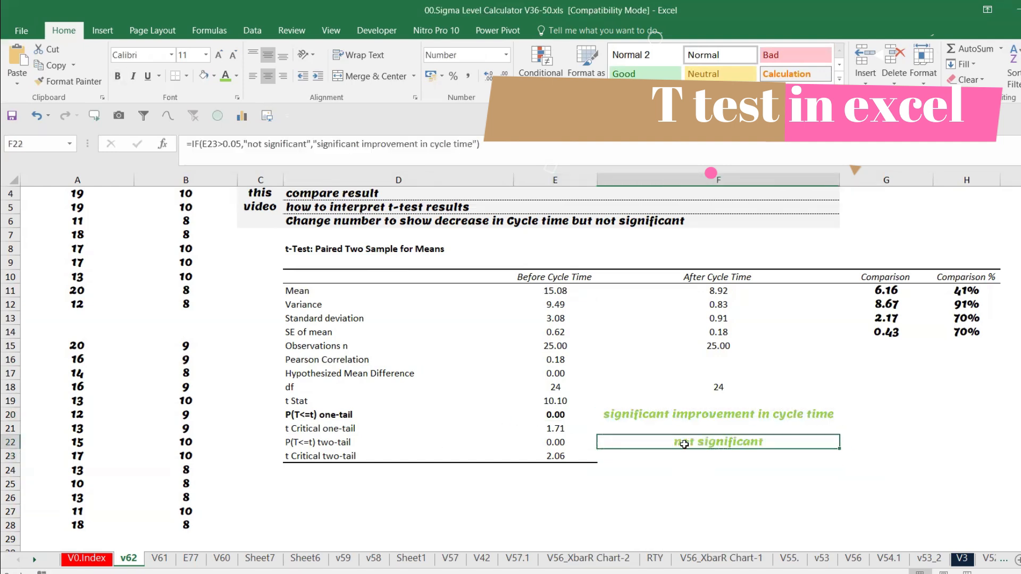
# Correct the significance formula in F22 so that it tests the two-tail p-value in E22 against 0.05
pyautogui.doubleClick(735, 442)
pyautogui.press('Escape')
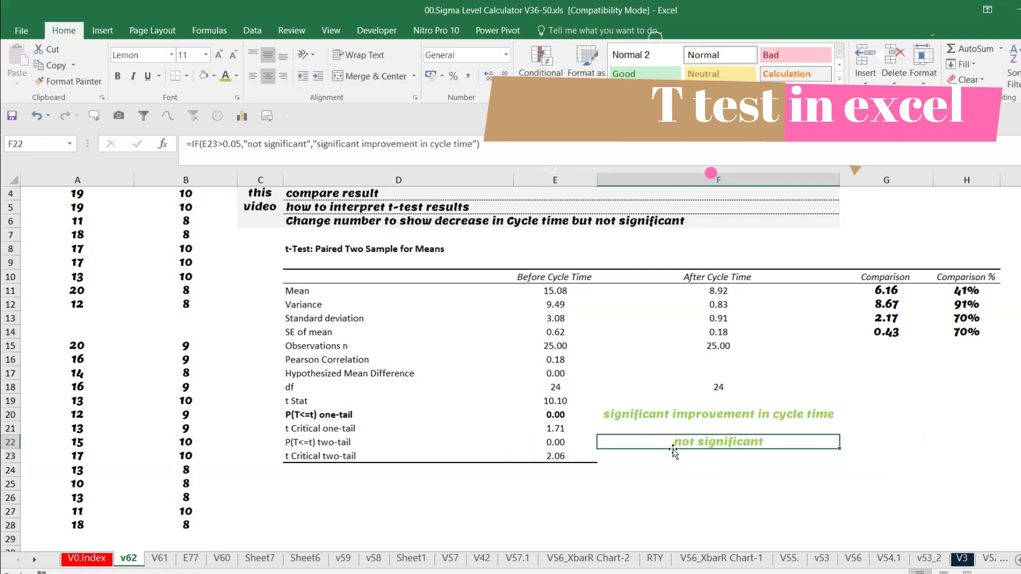
pyautogui.doubleClick(677, 446)
pyautogui.click(551, 440)
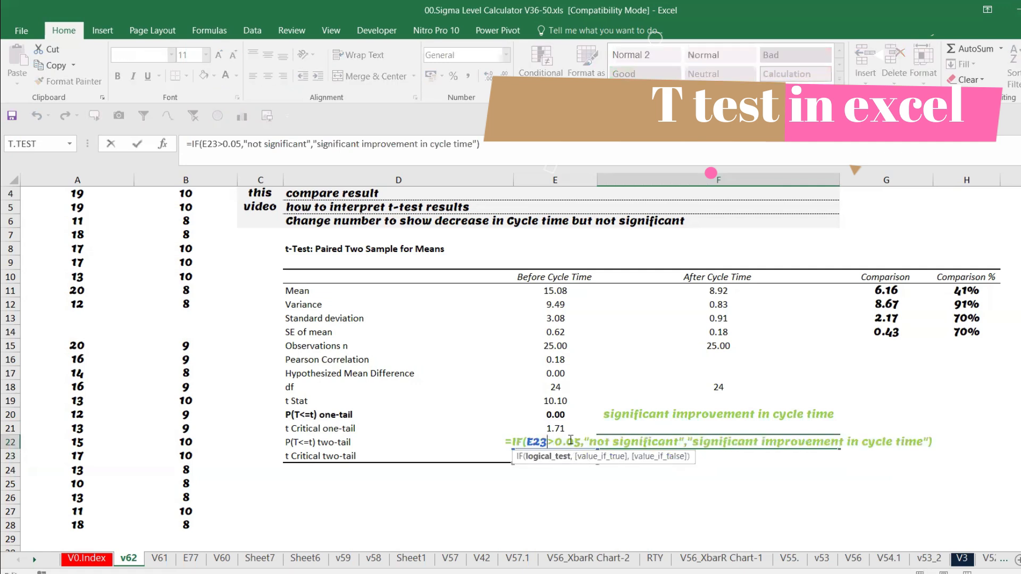
pyautogui.press('BackSpace')
pyautogui.press('BackSpace')
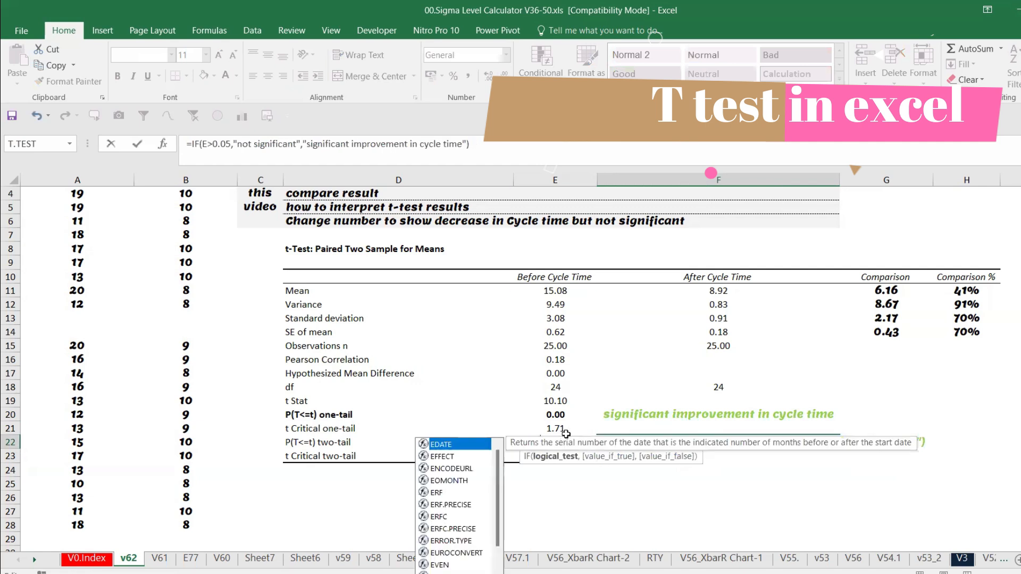
pyautogui.click(555, 428)
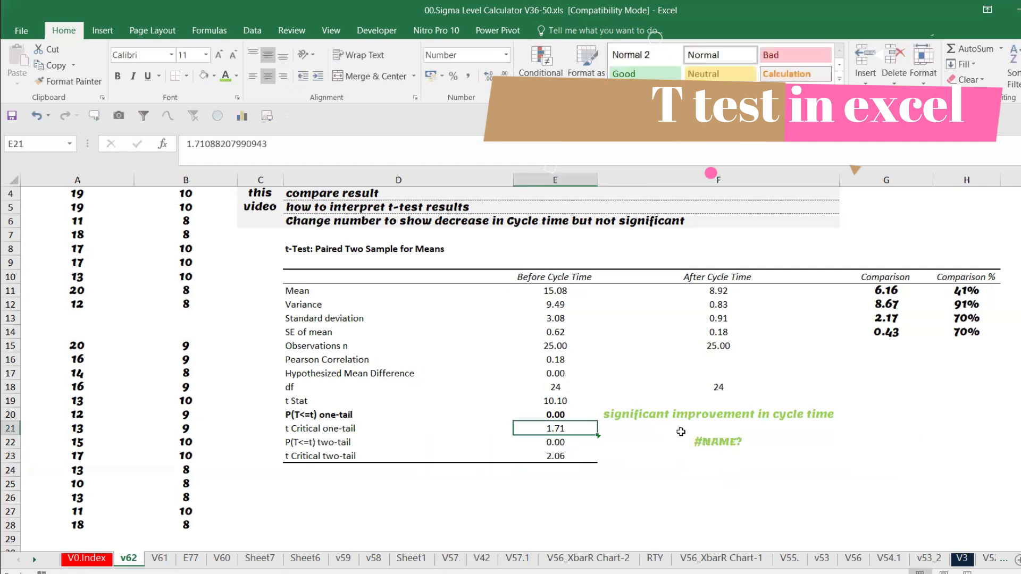
pyautogui.click(659, 439)
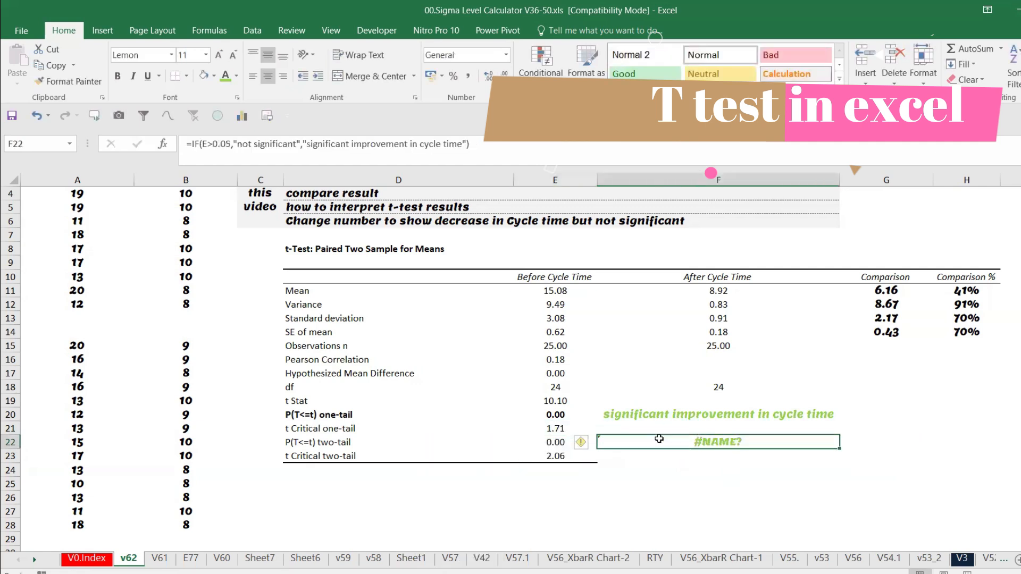
pyautogui.click(547, 442)
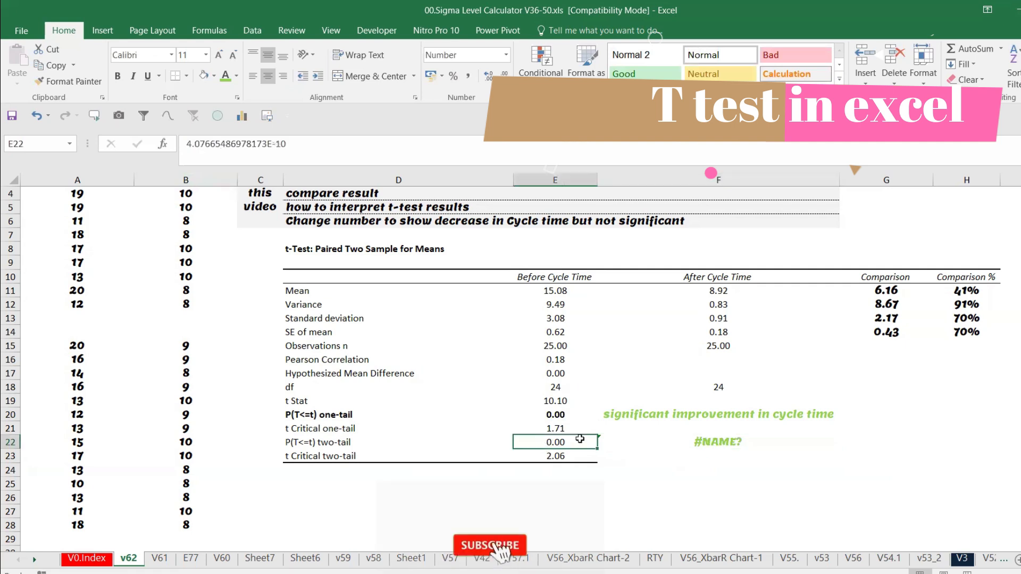
pyautogui.click(603, 442)
pyautogui.click(208, 144)
pyautogui.write('22')
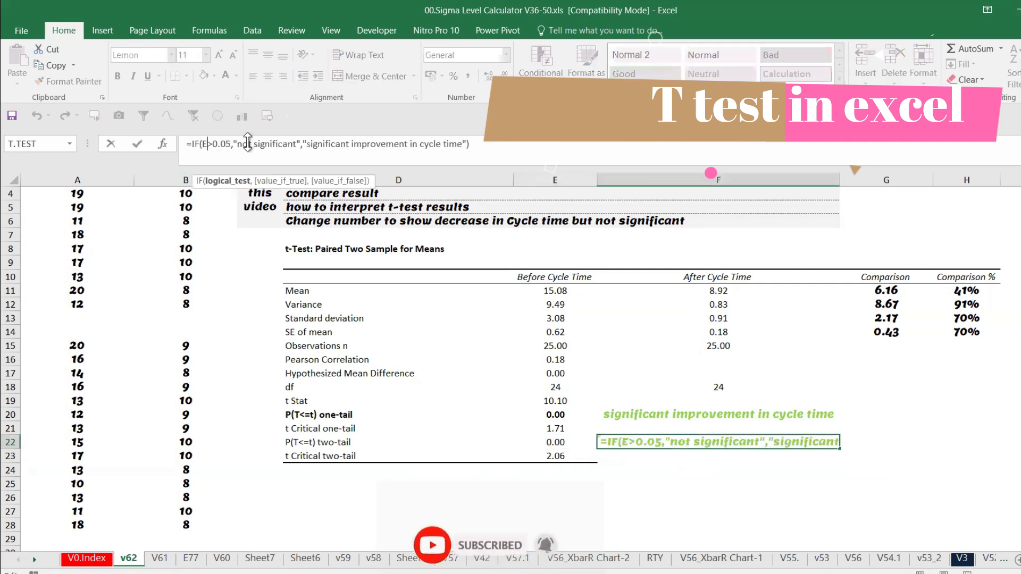
pyautogui.press('Return')
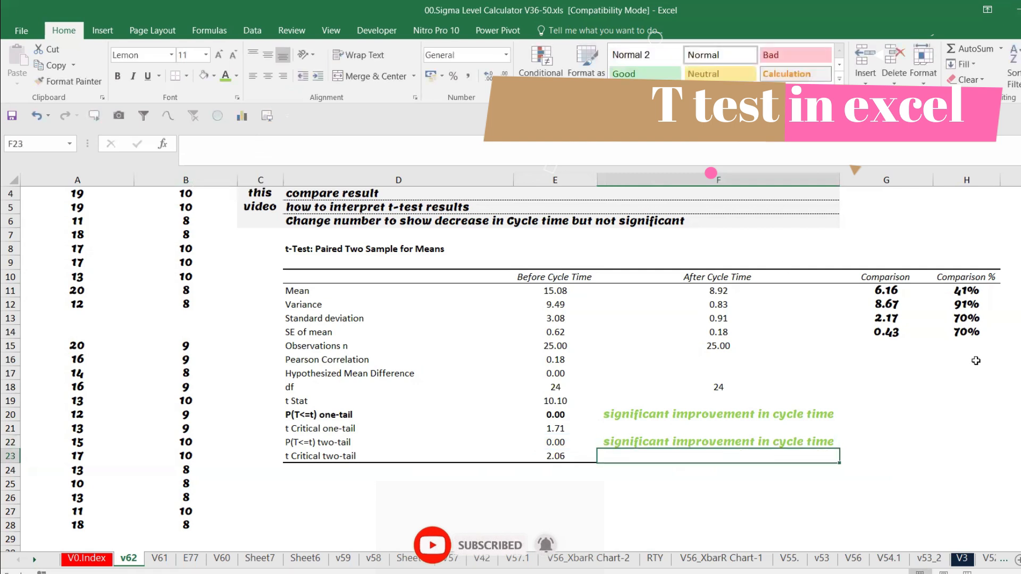
# Colour the aims "t test in Excel using Analysis Toolpak" in D2 and "compare result" in D4 green
pyautogui.scroll(1, 679, 245)
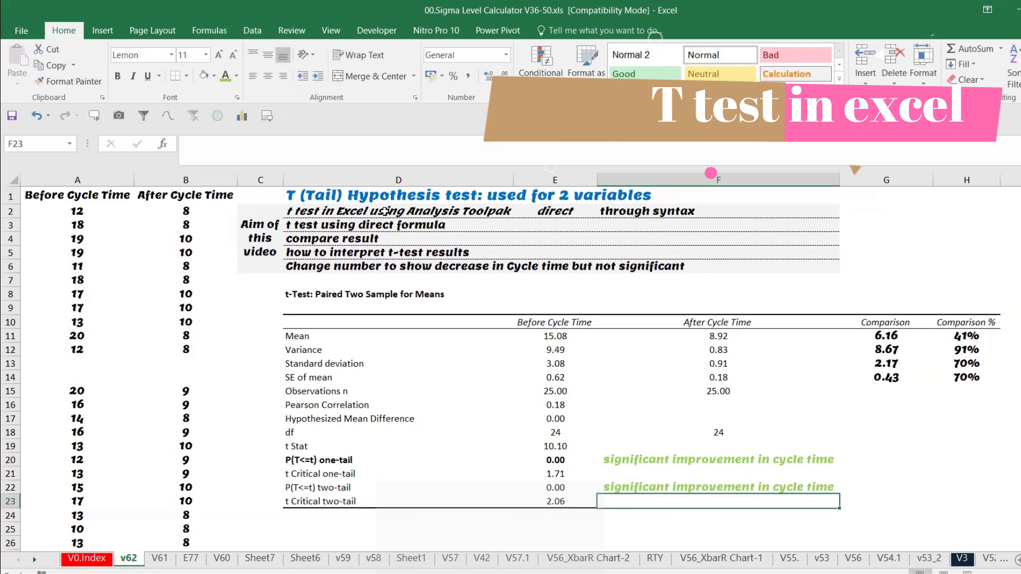
pyautogui.click(394, 211)
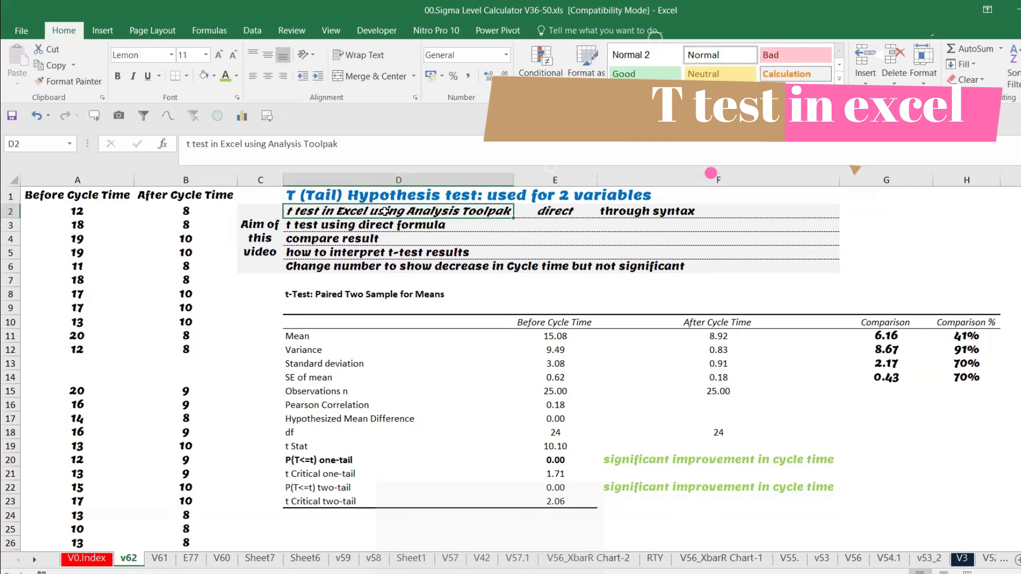
pyautogui.click(226, 75)
pyautogui.click(558, 211)
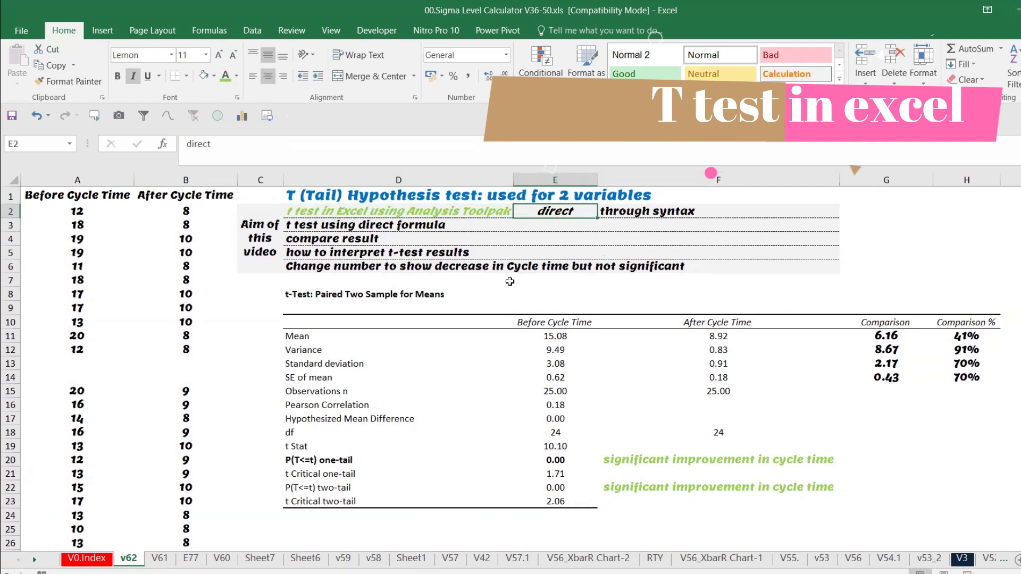
pyautogui.click(369, 240)
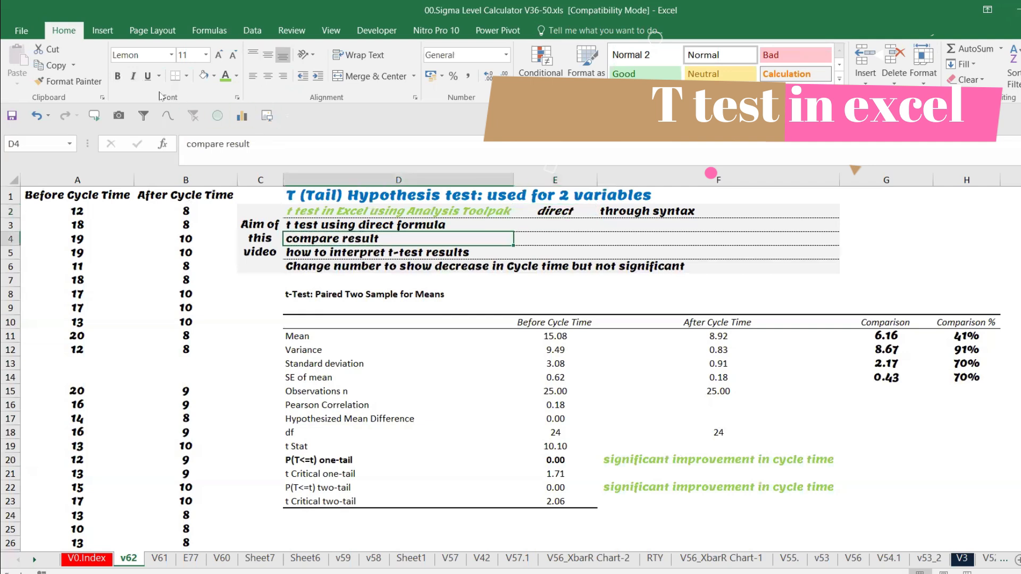
pyautogui.click(226, 75)
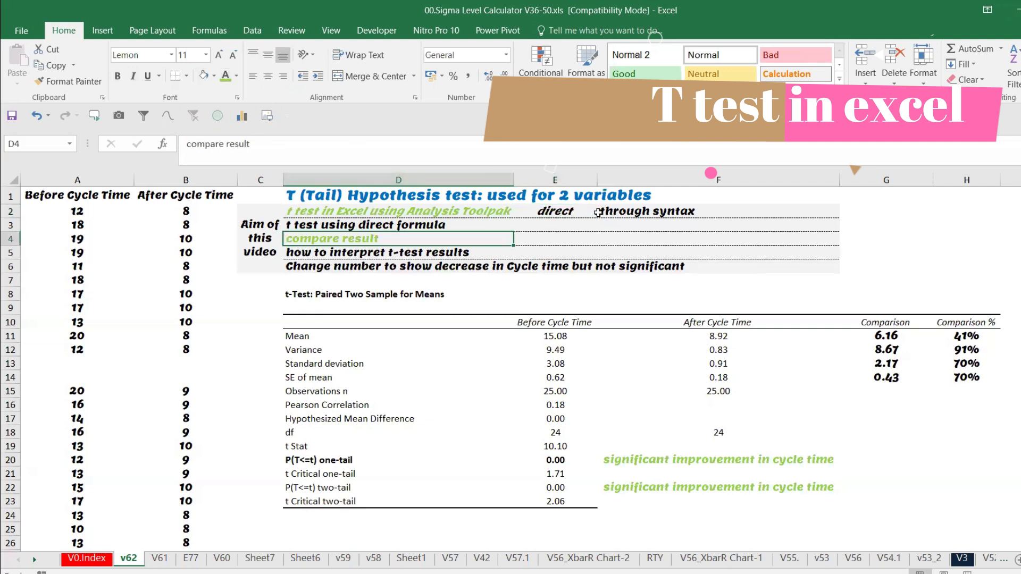
# Enter =TTEST(A2:A28,B2:B28,2,1) in G20 to calculate the two-tailed paired p-value directly from the cycle-time data
pyautogui.click(876, 457)
pyautogui.write('=tt')
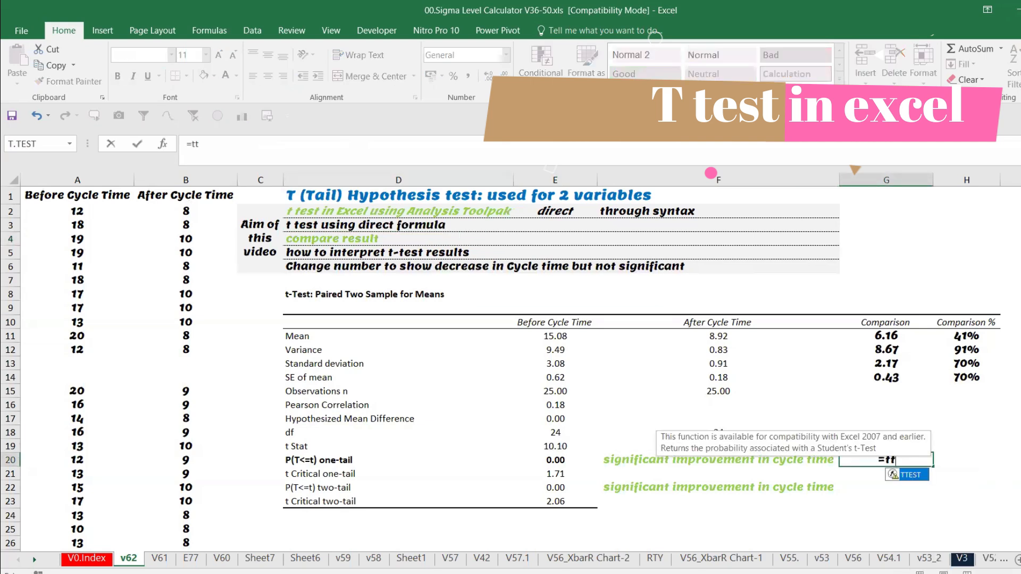
pyautogui.press('Tab')
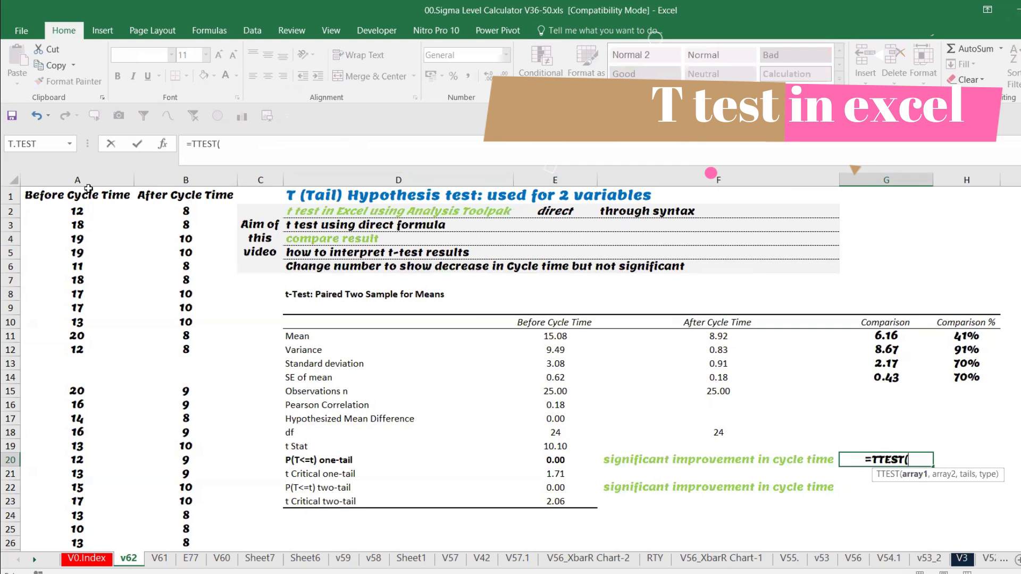
pyautogui.moveTo(78, 211); pyautogui.dragTo(79, 525)
pyautogui.write(',')
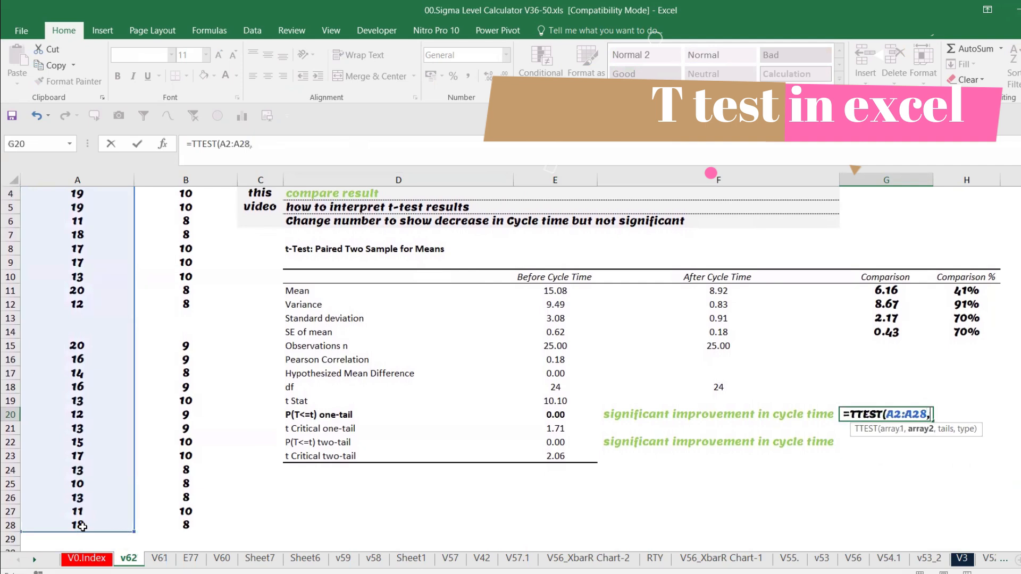
pyautogui.scroll(1, 202, 298)
pyautogui.moveTo(186, 210); pyautogui.dragTo(183, 524)
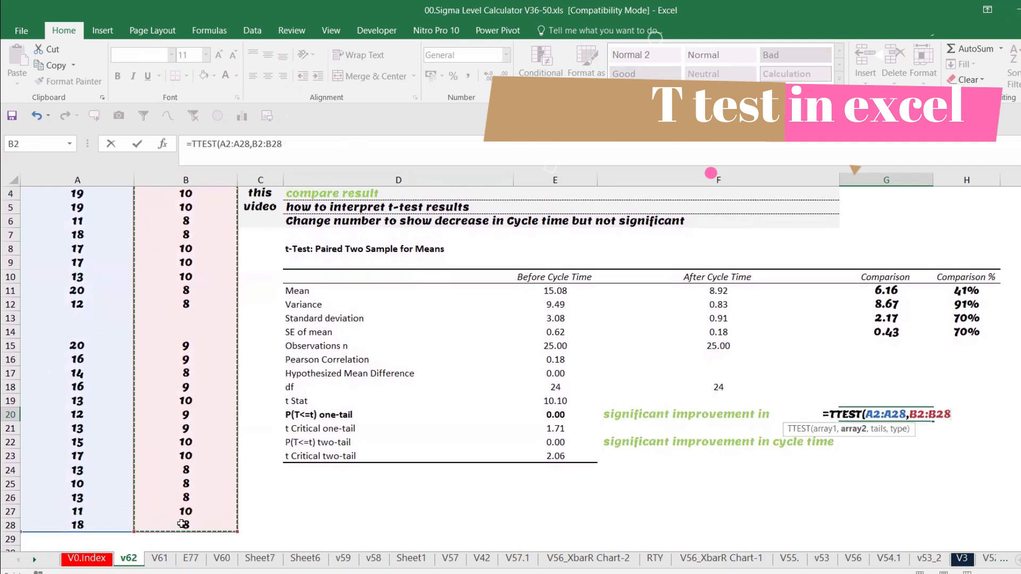
pyautogui.write(',')
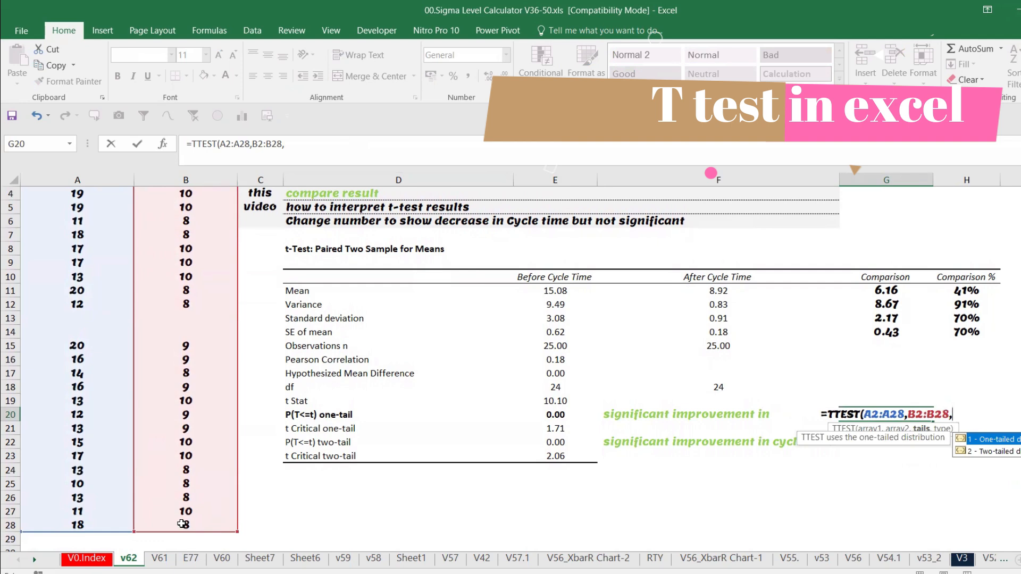
pyautogui.click(1017, 455)
pyautogui.doubleClick(1016, 452)
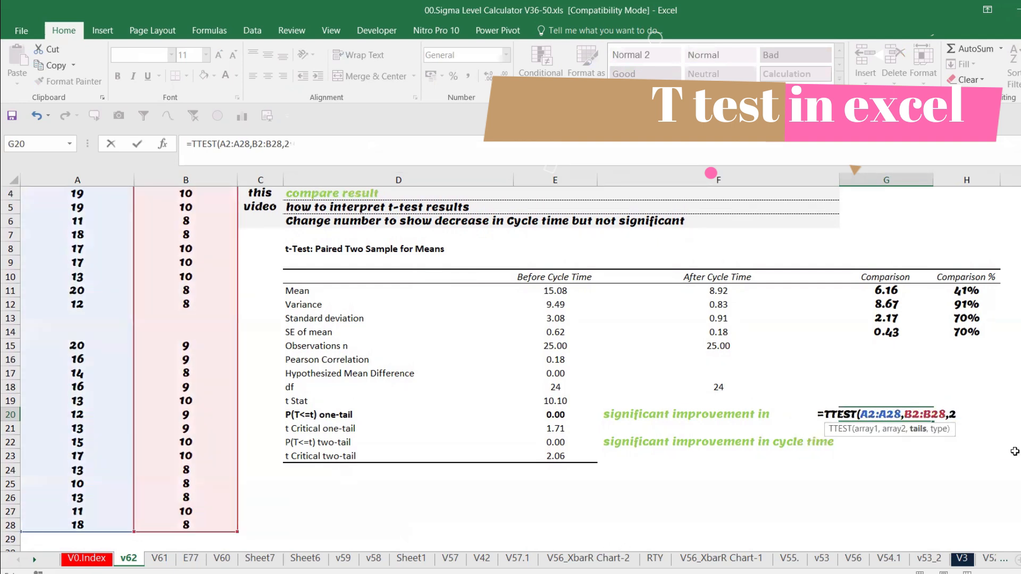
pyautogui.write(',')
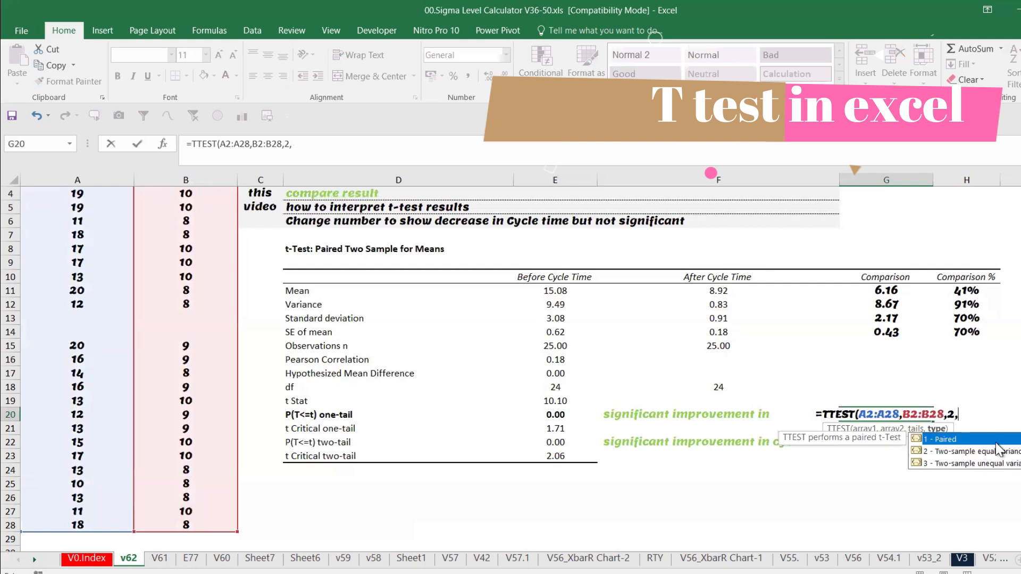
pyautogui.doubleClick(995, 440)
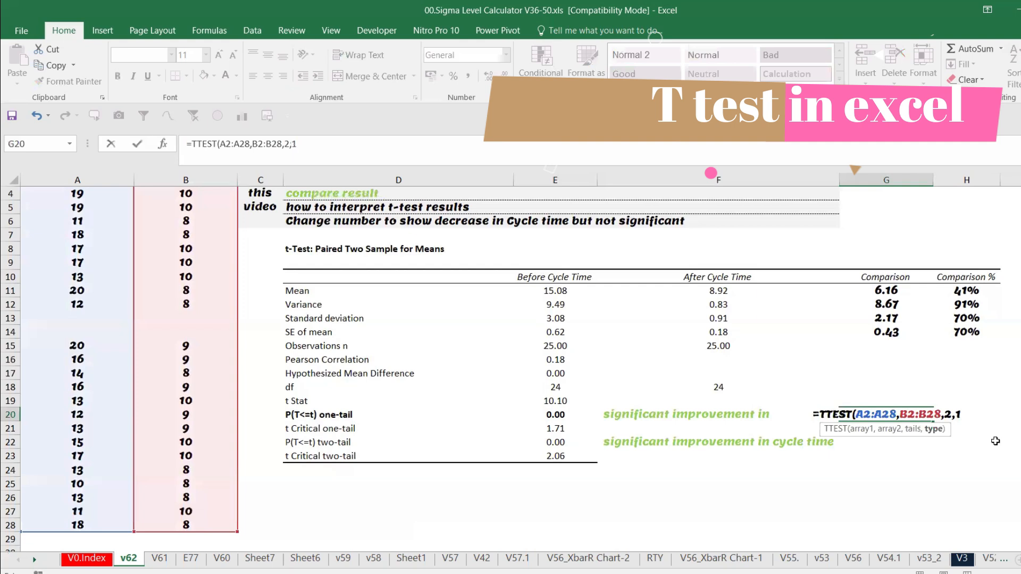
pyautogui.hotkey('ctrl', 'Return')
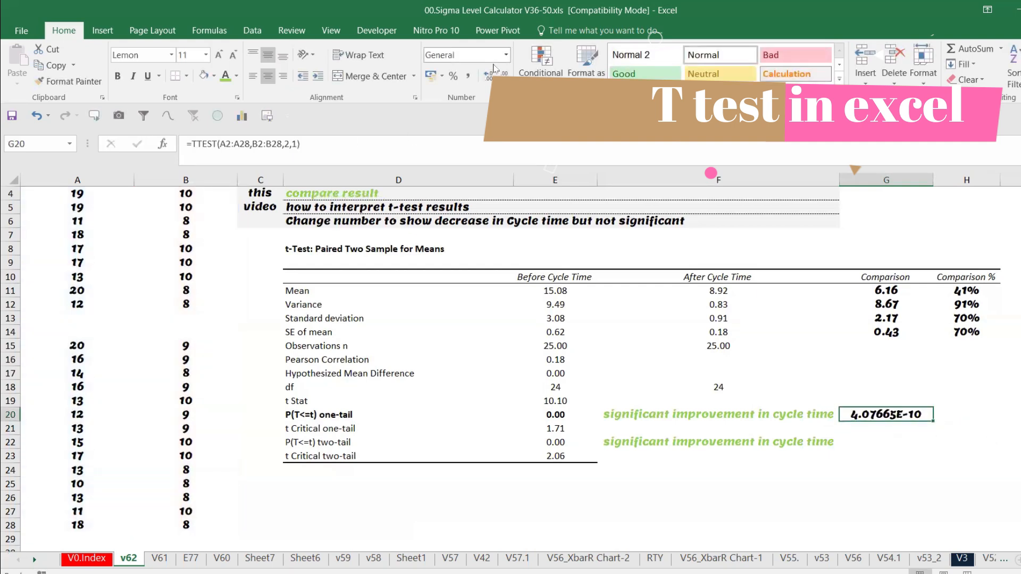
# Format G20 as Number and change its TTEST tails argument to 1 for the one-tailed distribution
pyautogui.click(505, 55)
pyautogui.click(486, 111)
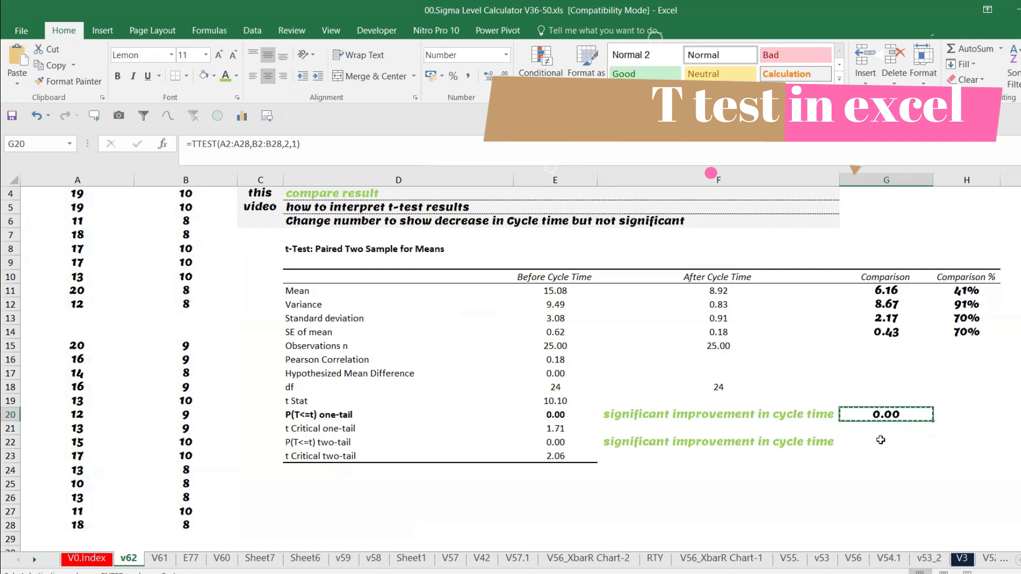
pyautogui.hotkey('ctrl', 'c')
pyautogui.click(880, 442)
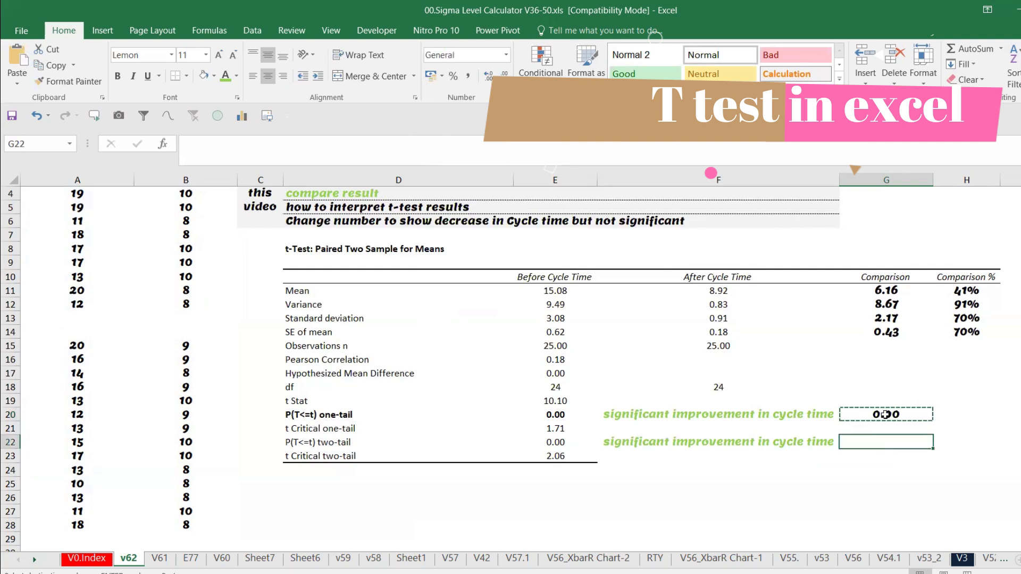
pyautogui.doubleClick(881, 415)
pyautogui.click(960, 415)
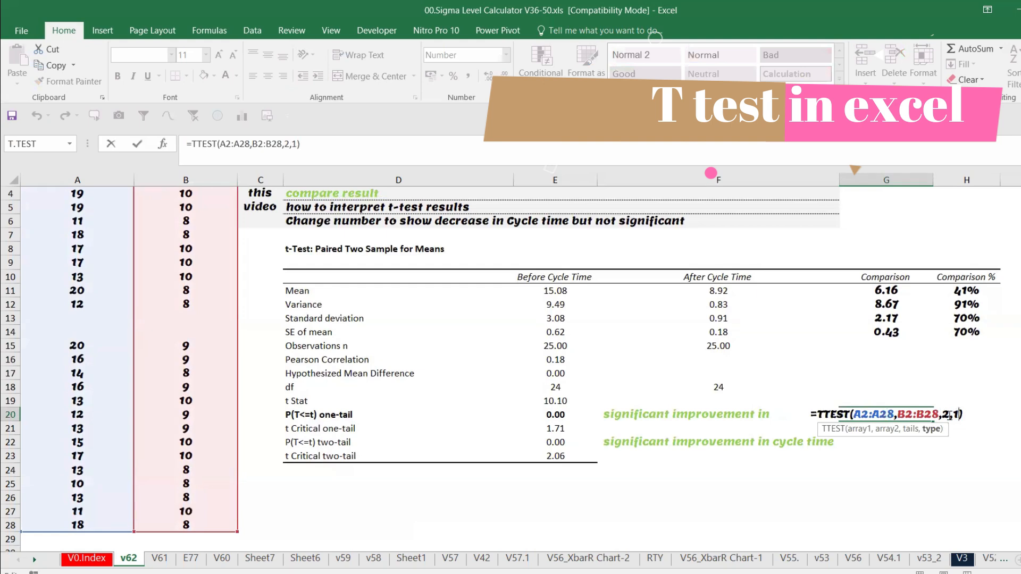
pyautogui.click(949, 414)
pyautogui.press('BackSpace')
pyautogui.write('1')
pyautogui.press('Return')
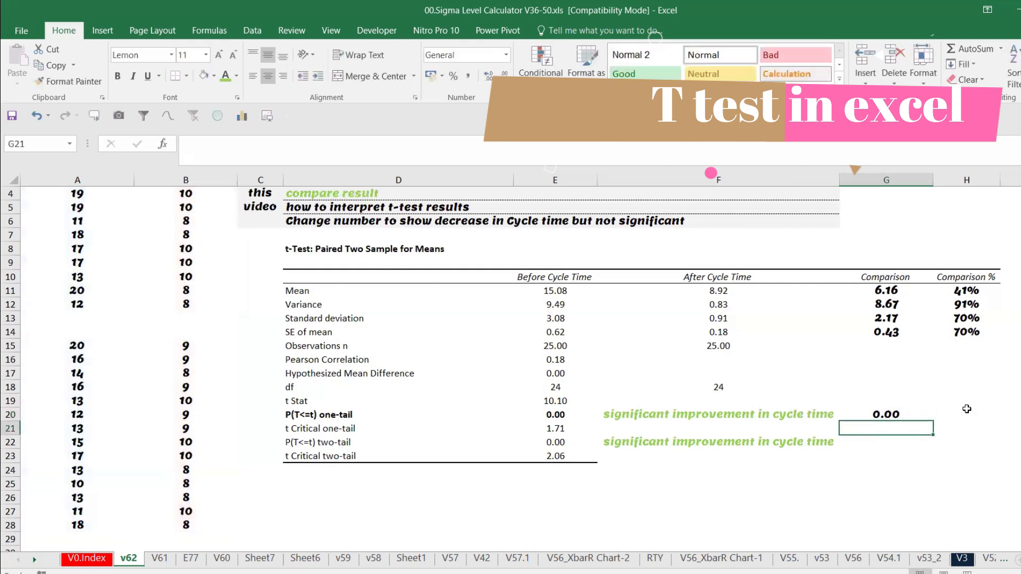
# Copy the TTEST formula from G20 to G22 and set its tails argument to 2, giving =TTEST(A4:A30,B4:B30,2,1)
pyautogui.press('Up')
pyautogui.hotkey('ctrl', 'c')
pyautogui.click(905, 440)
pyautogui.hotkey('ctrl', 'v')
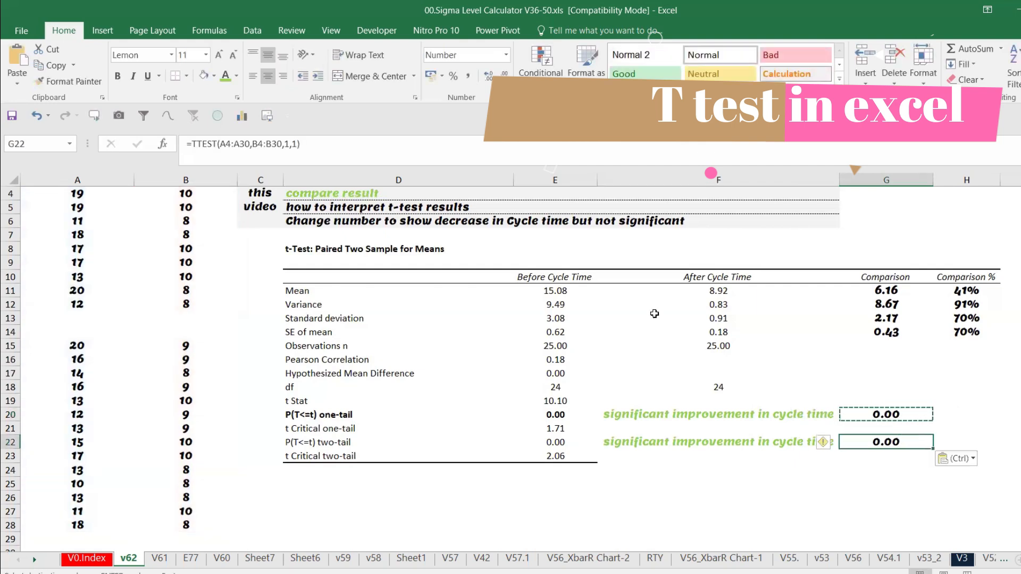
pyautogui.click(289, 144)
pyautogui.press('Delete')
pyautogui.write('2')
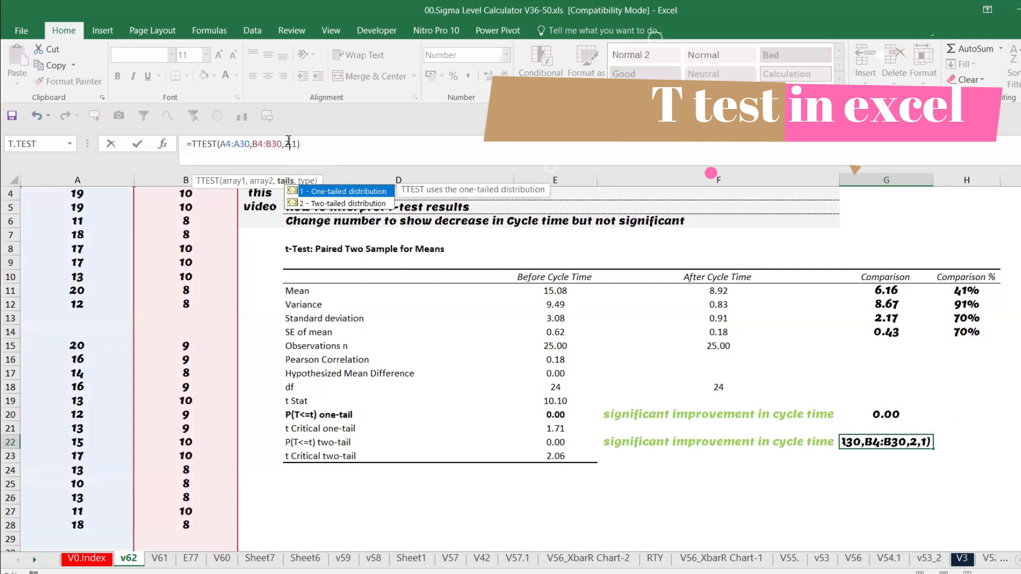
pyautogui.press('Return')
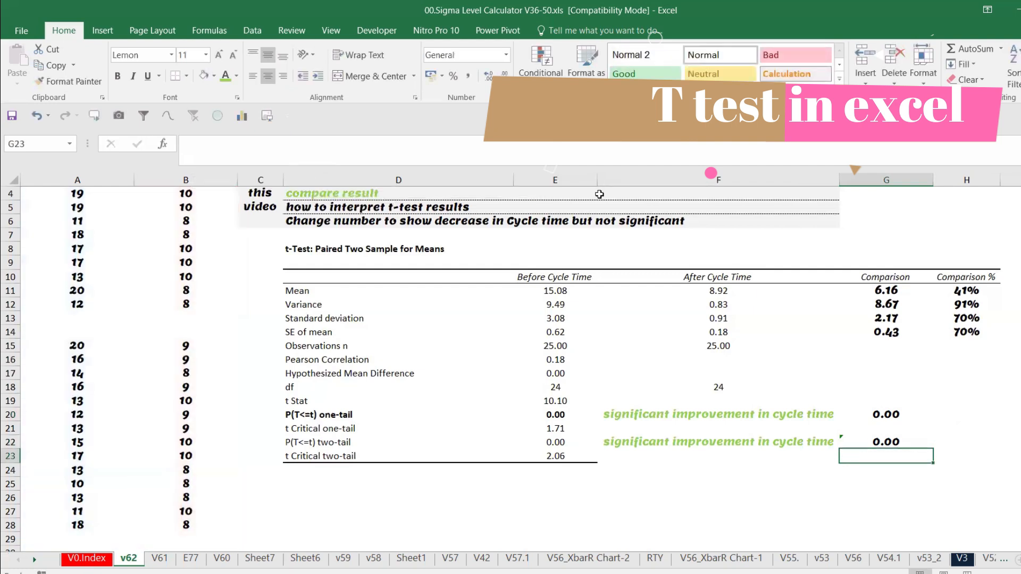
# Check the TTEST formulas in G20 and G22, and make the After Cycle Time mean in F11 bold
pyautogui.click(893, 420)
pyautogui.click(901, 442)
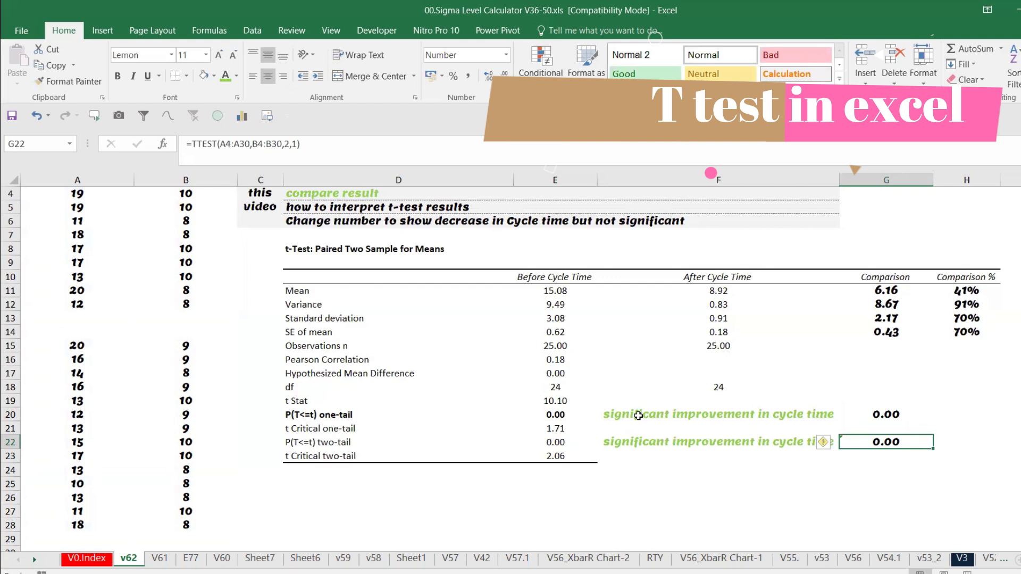
pyautogui.click(720, 297)
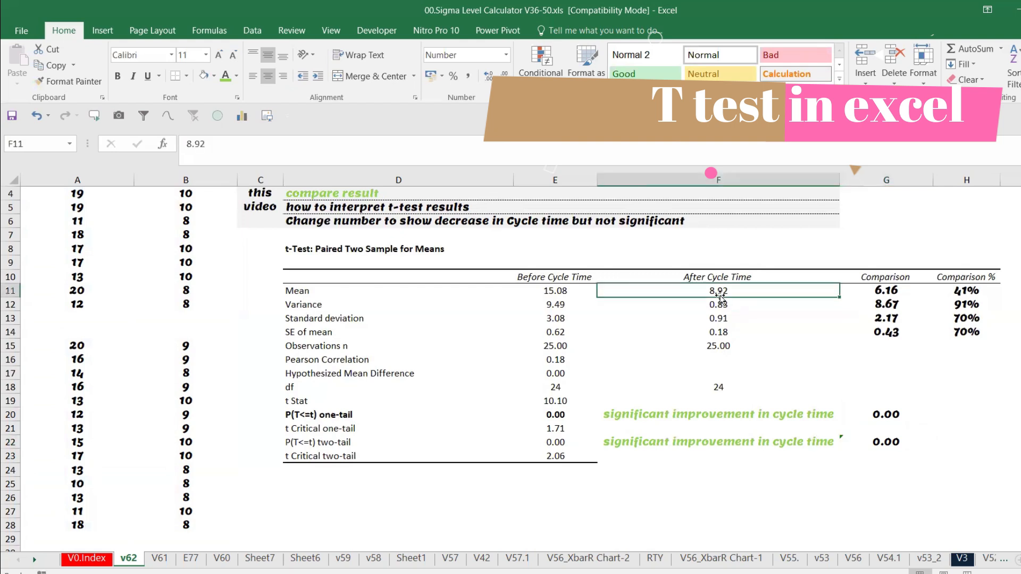
pyautogui.hotkey('ctrl', 'b')
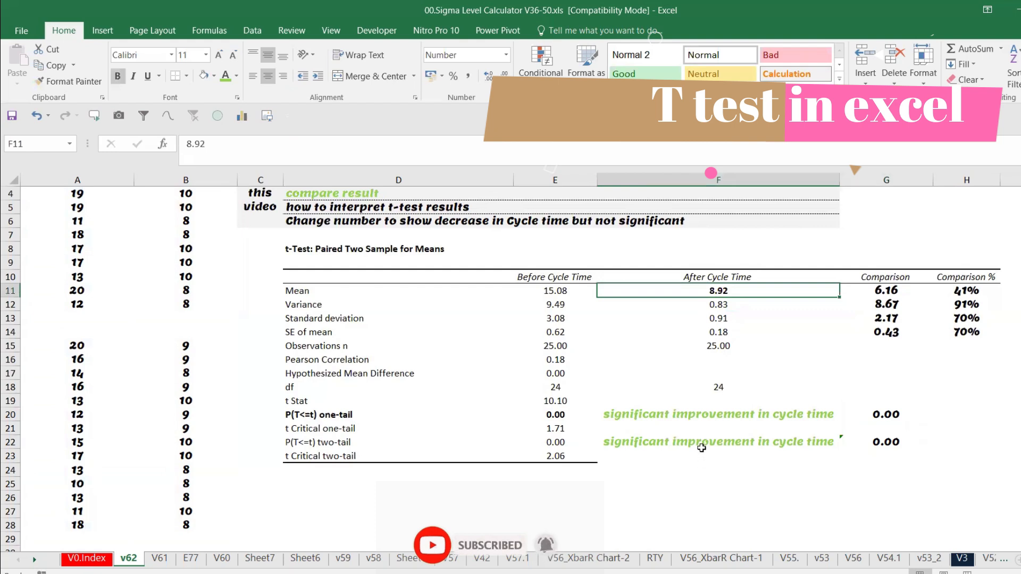
# Colour the aim "how to interpret t-test results" in D5 green and select the remaining aim in D6
pyautogui.scroll(1, 702, 450)
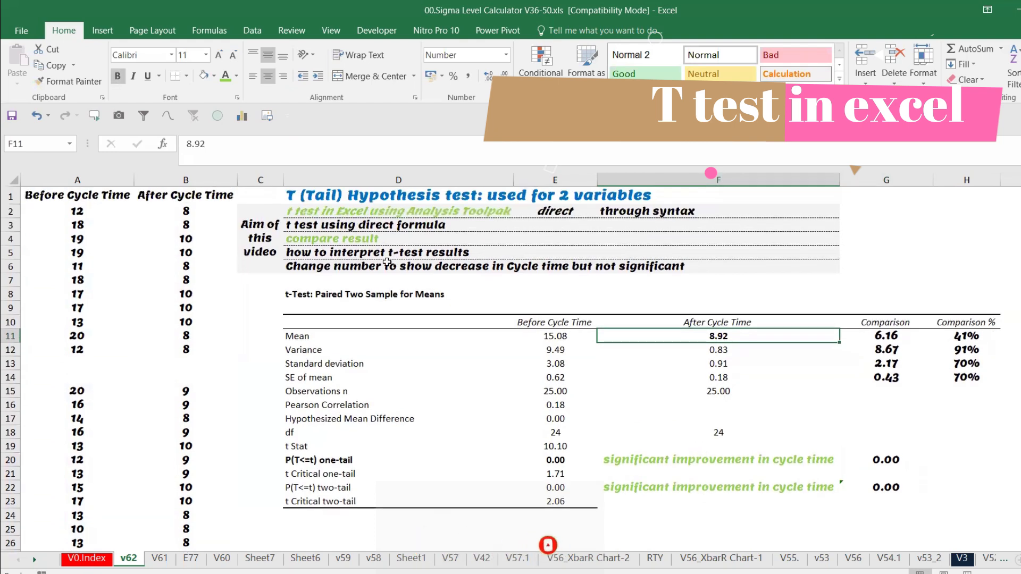
pyautogui.click(379, 253)
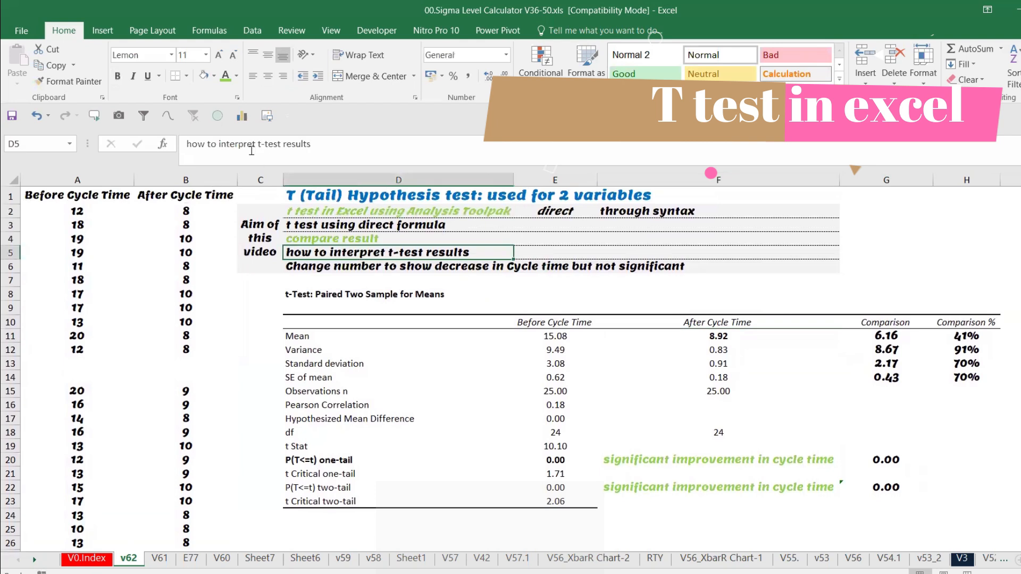
pyautogui.click(225, 77)
pyautogui.click(352, 268)
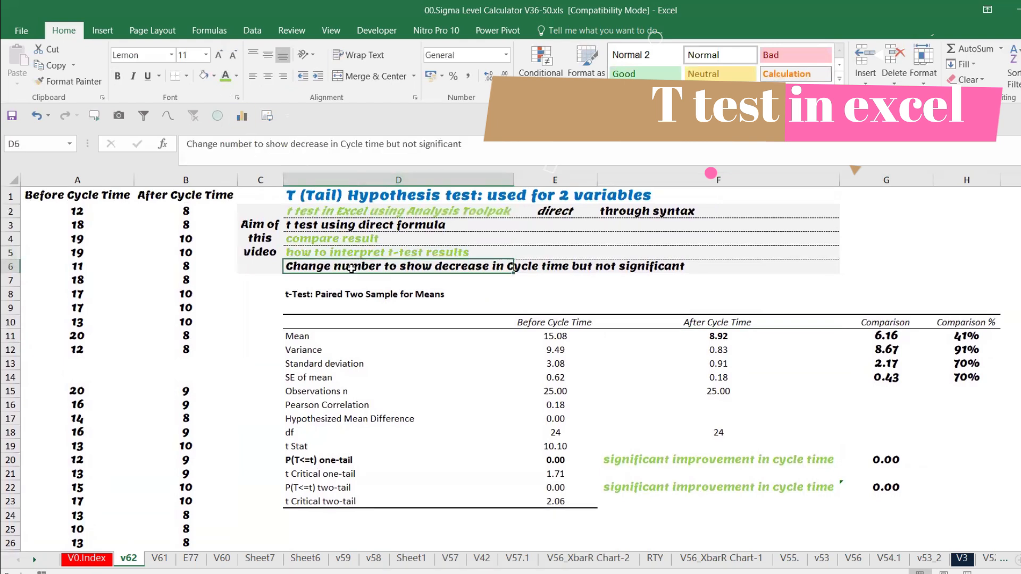
# Colour the aims in D6 and D3 and the word "direct" in E2 green to mark them as covered
pyautogui.click(224, 78)
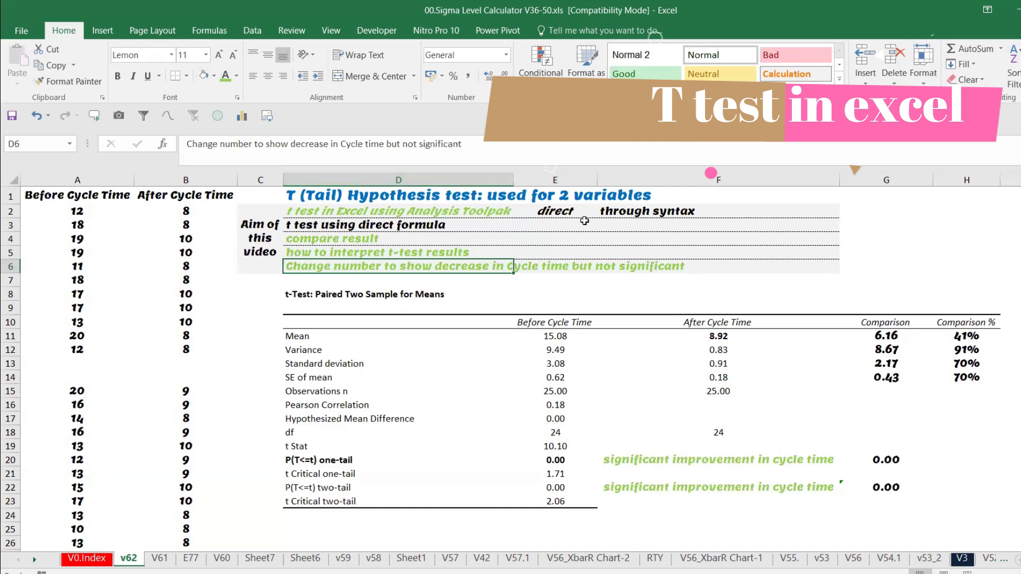
pyautogui.click(609, 213)
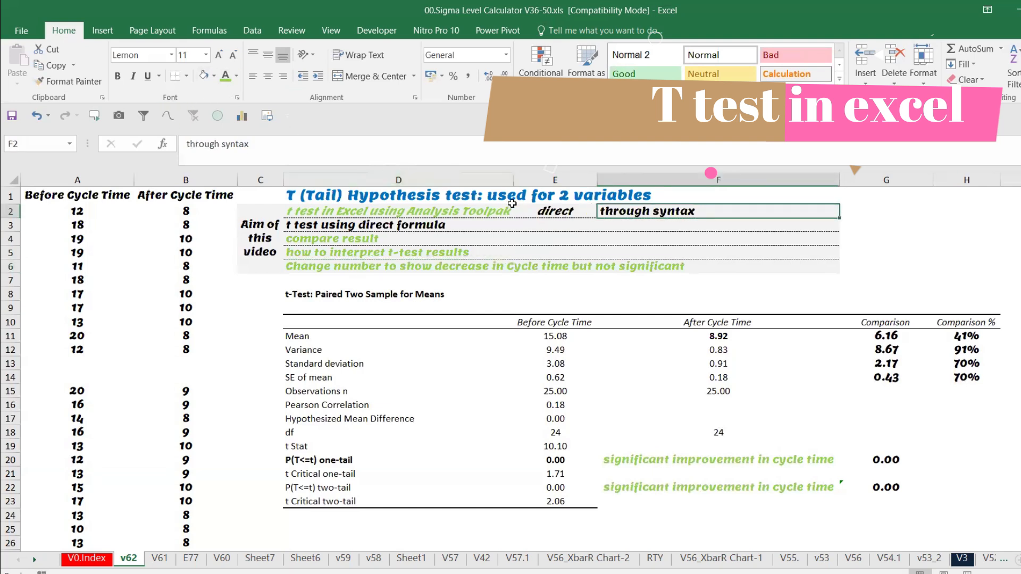
pyautogui.click(554, 211)
pyautogui.click(221, 79)
pyautogui.click(336, 212)
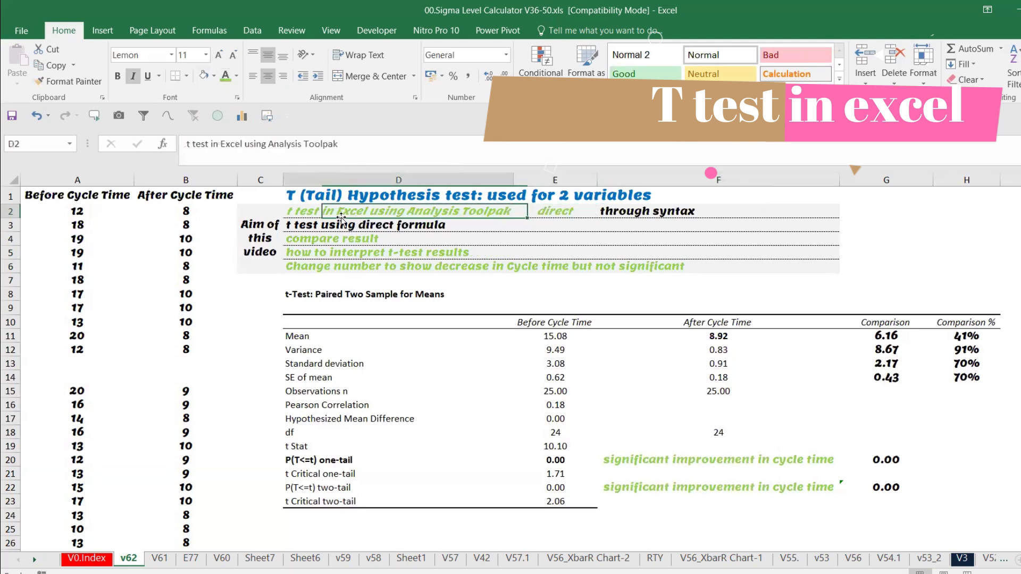
pyautogui.click(339, 224)
pyautogui.click(227, 80)
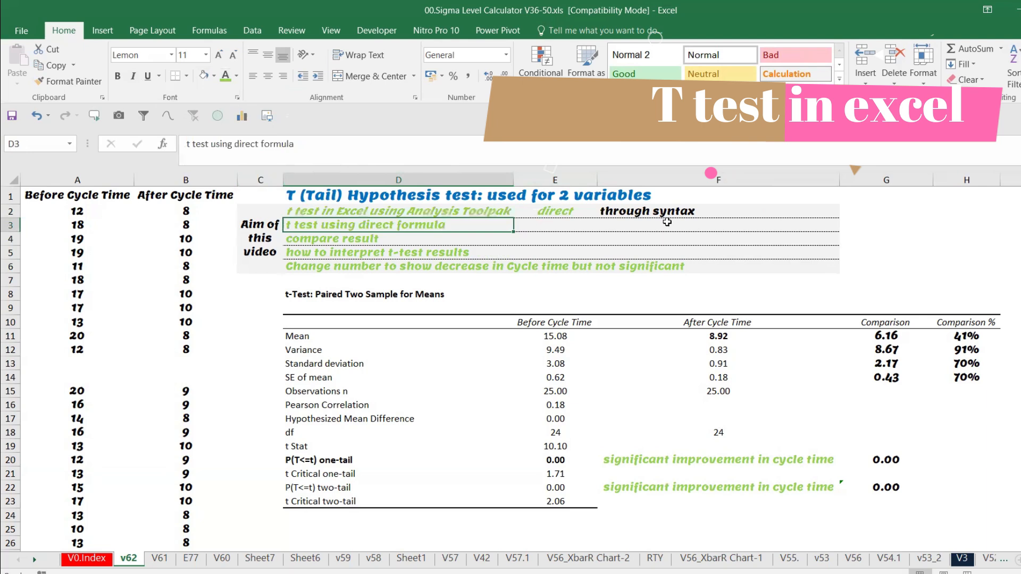
# Insert the statistical T.TEST function in H18 and set Array1 to the Before Cycle Time range A2:A28
pyautogui.click(942, 433)
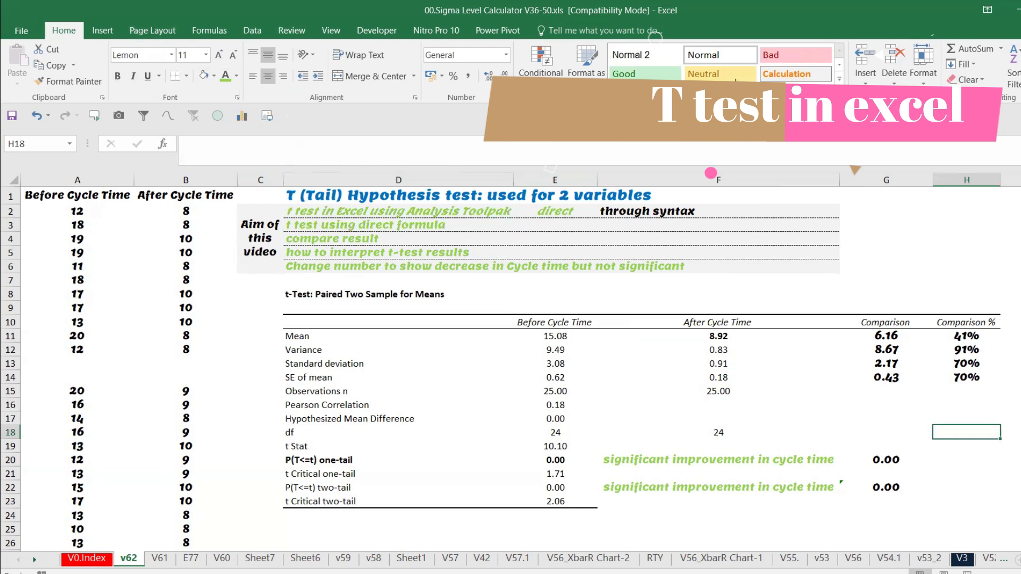
pyautogui.click(209, 30)
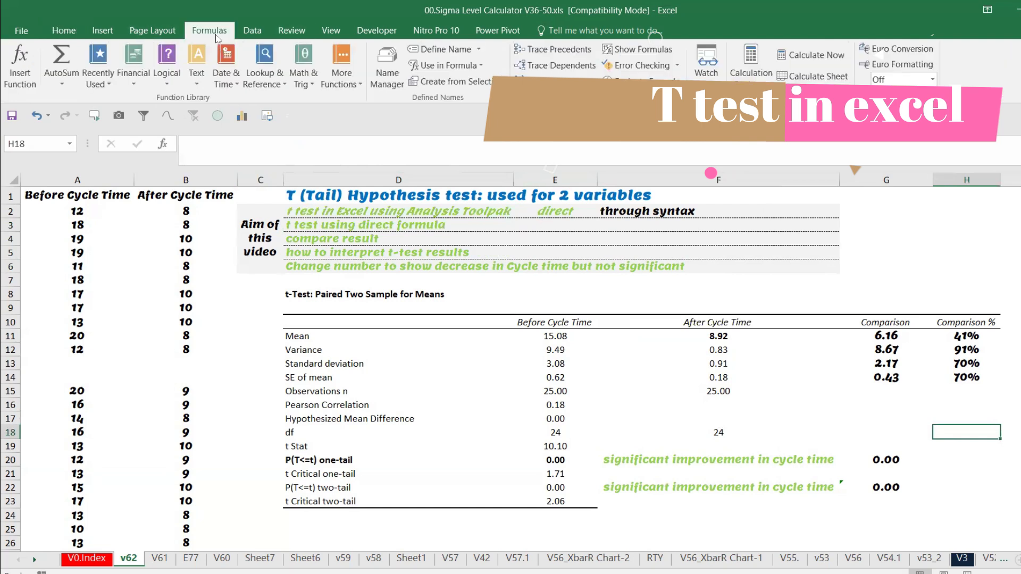
pyautogui.click(342, 81)
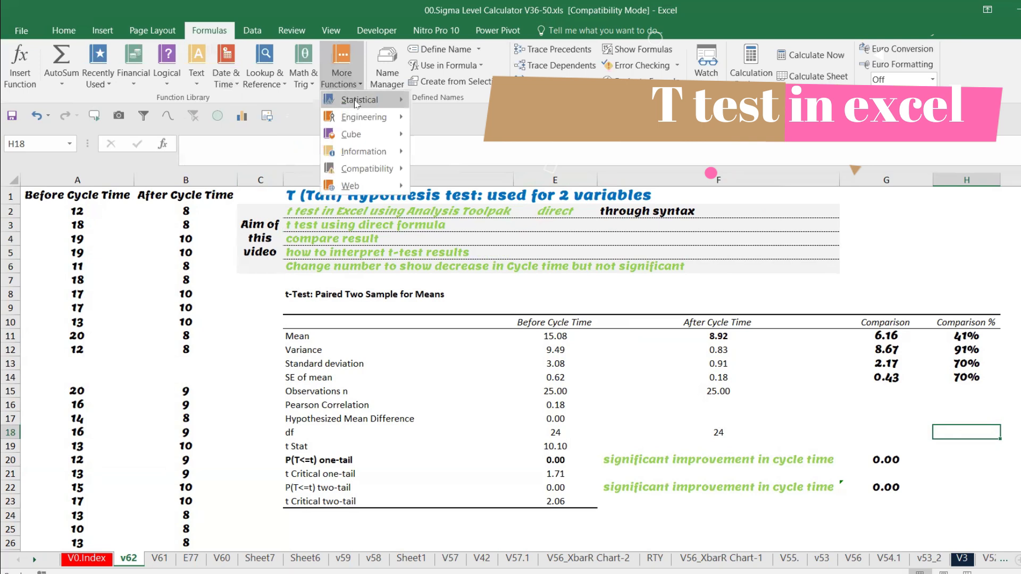
pyautogui.moveTo(356, 102)
pyautogui.moveTo(550, 171); pyautogui.dragTo(551, 443)
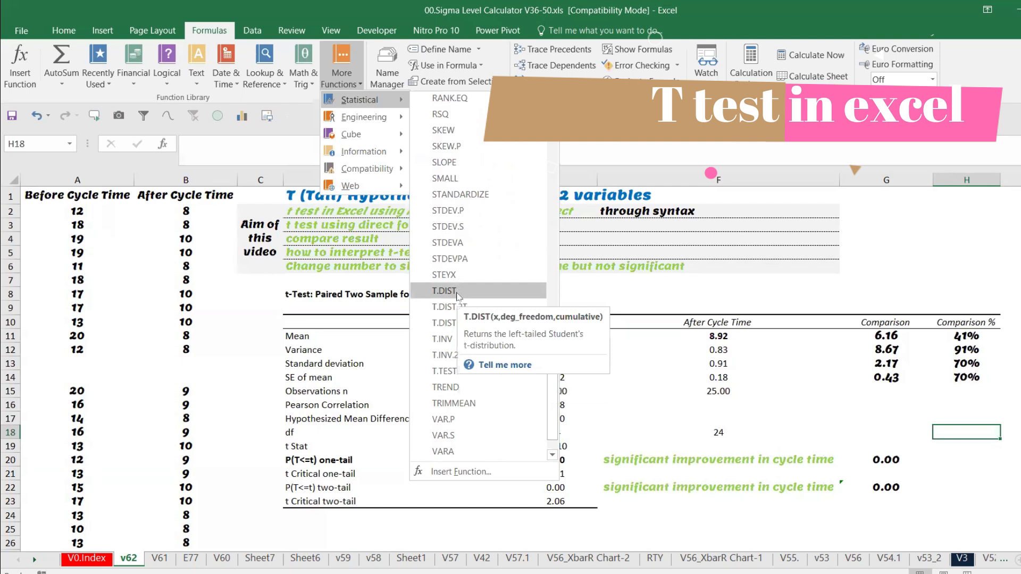
pyautogui.click(444, 371)
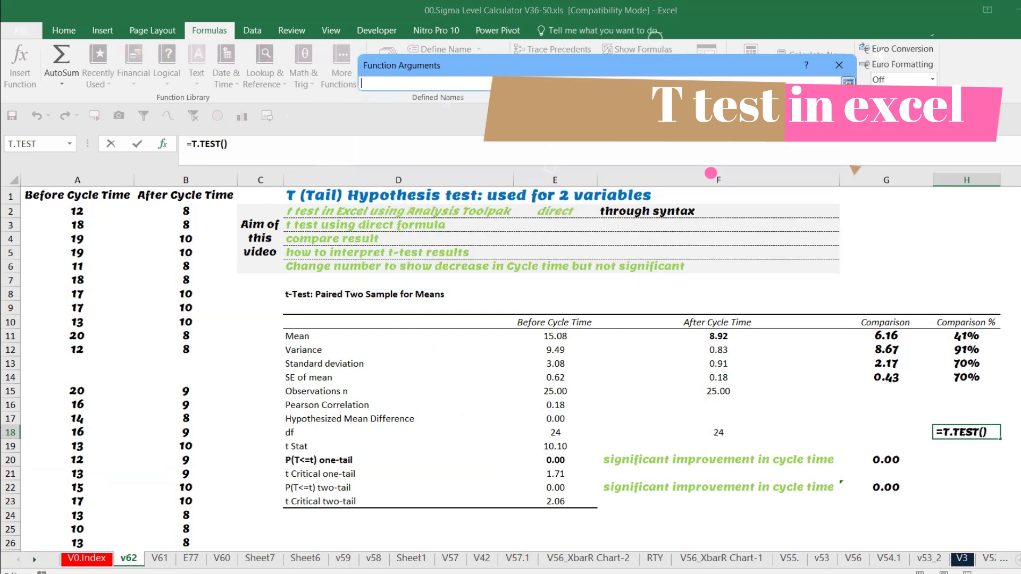
pyautogui.click(78, 211)
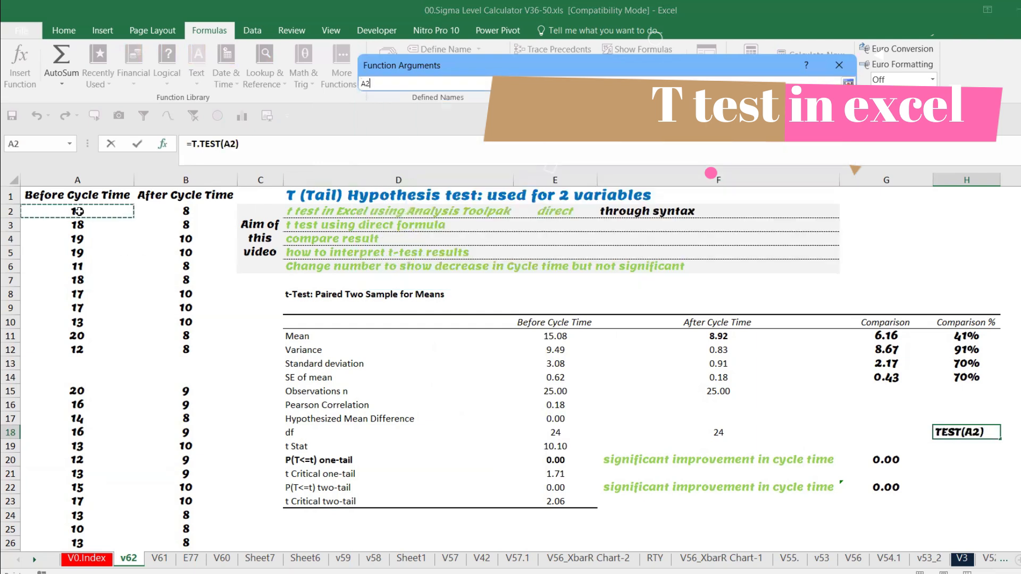
pyautogui.hotkey('ctrl', 'shift', 'Down')
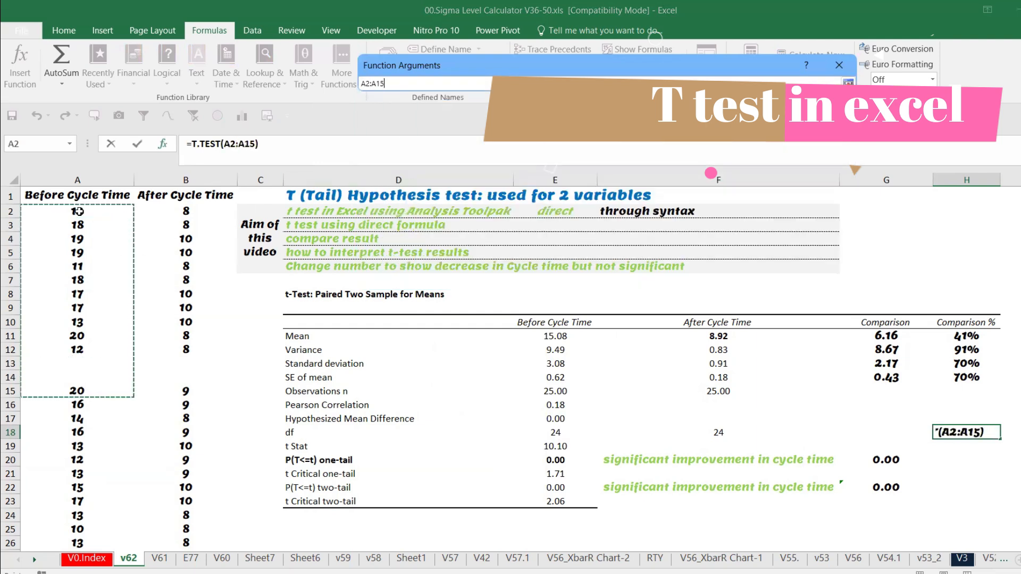
pyautogui.hotkey('ctrl', 'shift', 'Down')
pyautogui.press('Return')
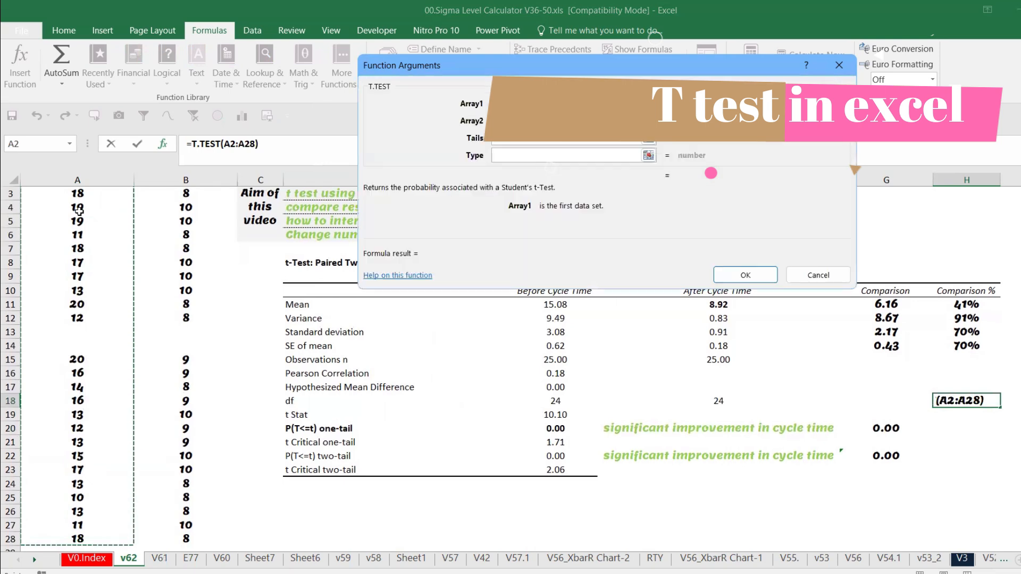
# Set Array2 of the T.TEST function to the After Cycle Time range B2:B28
pyautogui.click(648, 121)
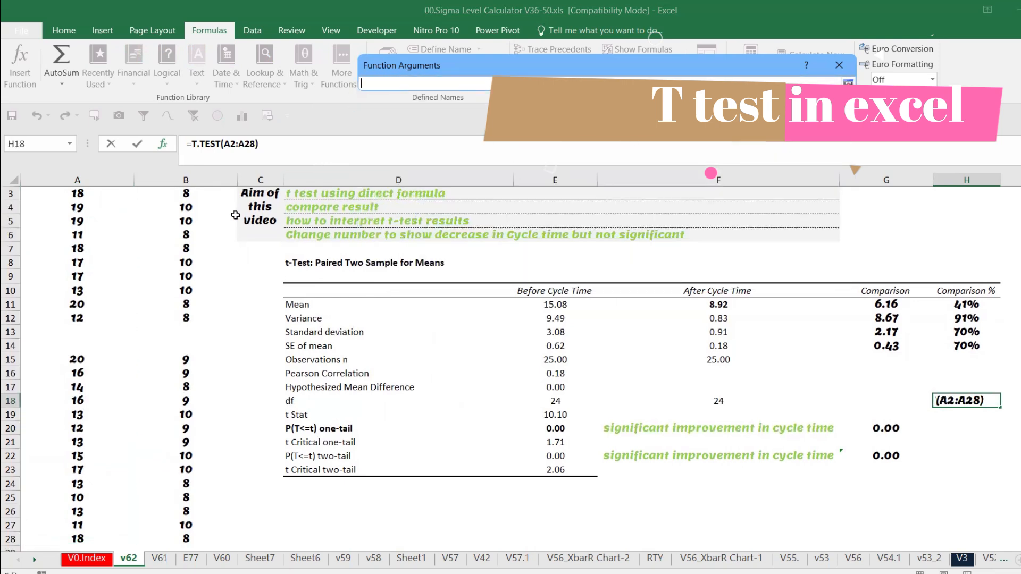
pyautogui.scroll(1, 190, 223)
pyautogui.click(185, 213)
pyautogui.hotkey('ctrl', 'shift', 'Down')
pyautogui.hotkey('ctrl', 'shift', 'Down')
pyautogui.hotkey('ctrl', 'shift', 'Down')
pyautogui.hotkey('ctrl', 'shift', 'Down')
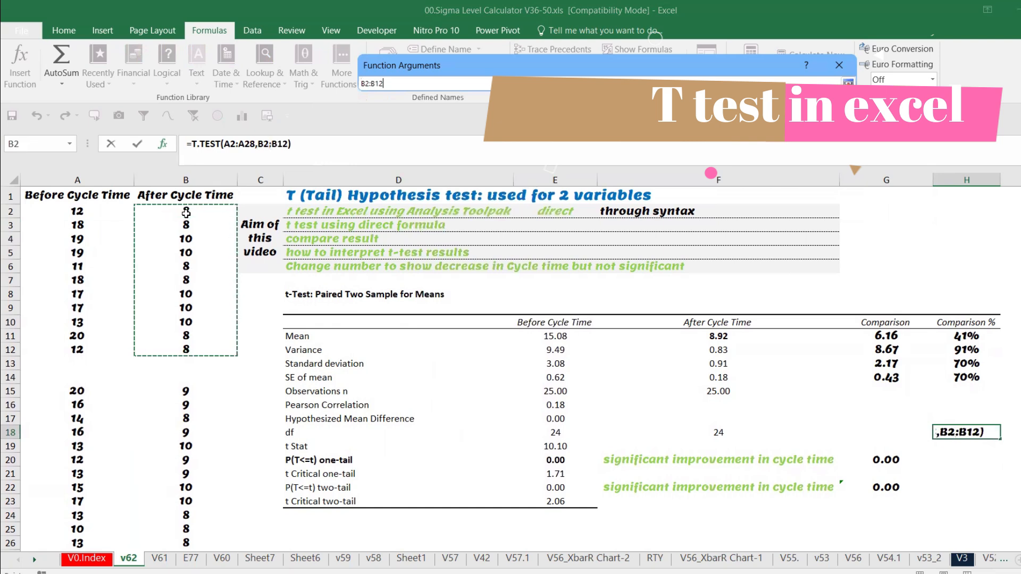
pyautogui.hotkey('ctrl', 'shift', 'Up')
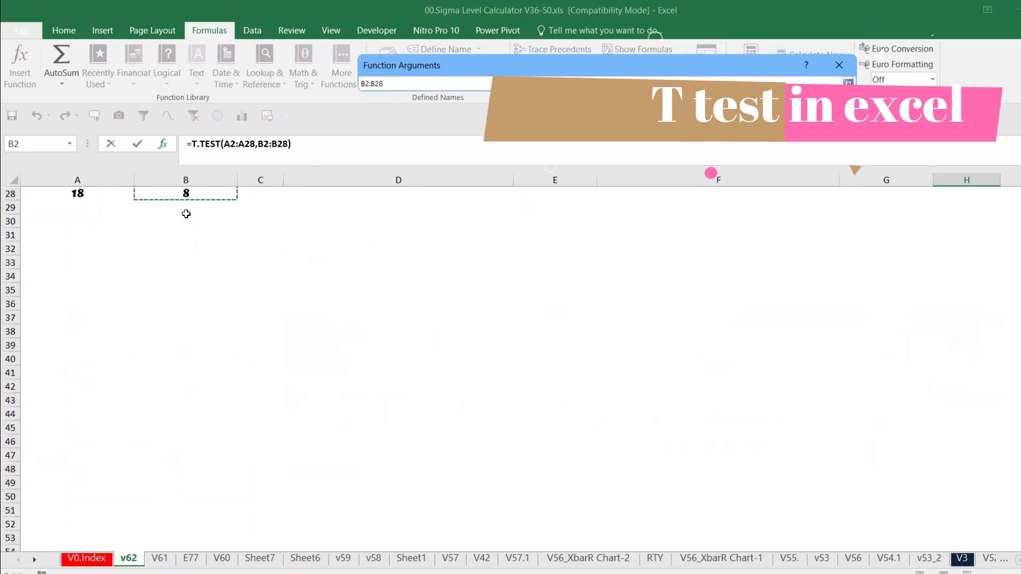
pyautogui.press('Return')
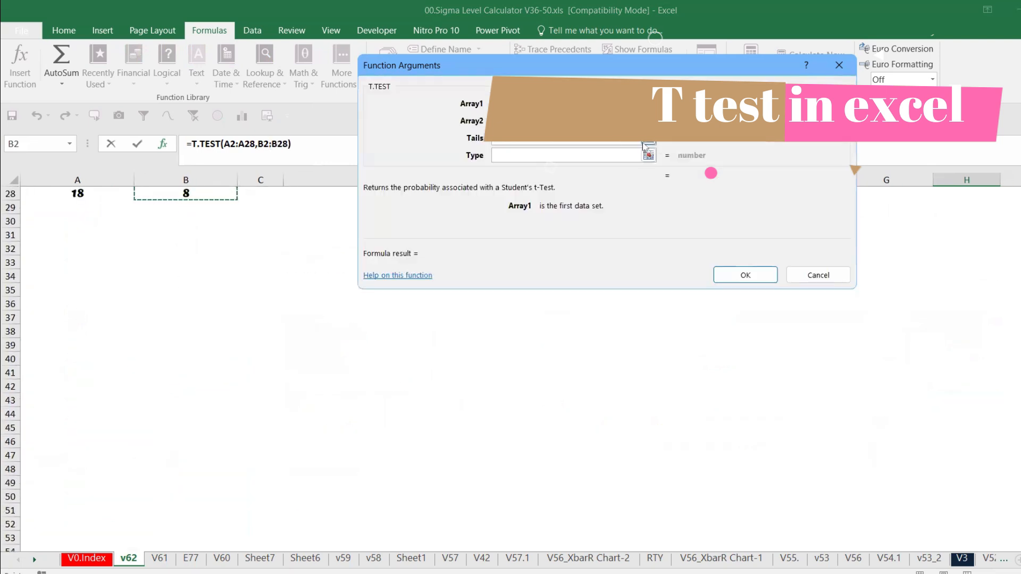
# Set Tails to 1 and Type to 2, completing =T.TEST(A2:A28,B2:B28,1,2) in H18
pyautogui.click(643, 140)
pyautogui.write('1')
pyautogui.press('Return')
pyautogui.click(649, 155)
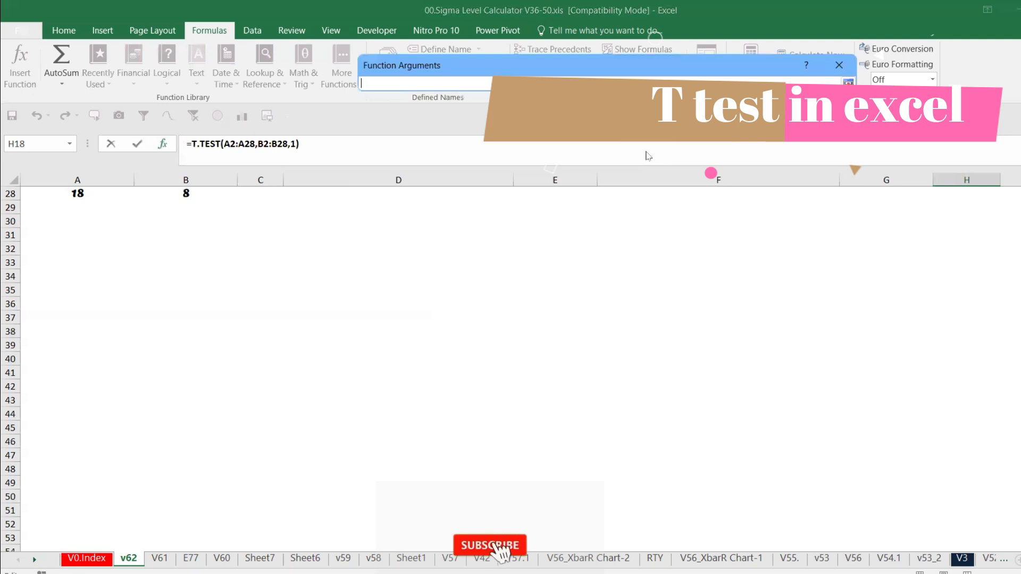
pyautogui.write('1')
pyautogui.press('BackSpace')
pyautogui.write('2')
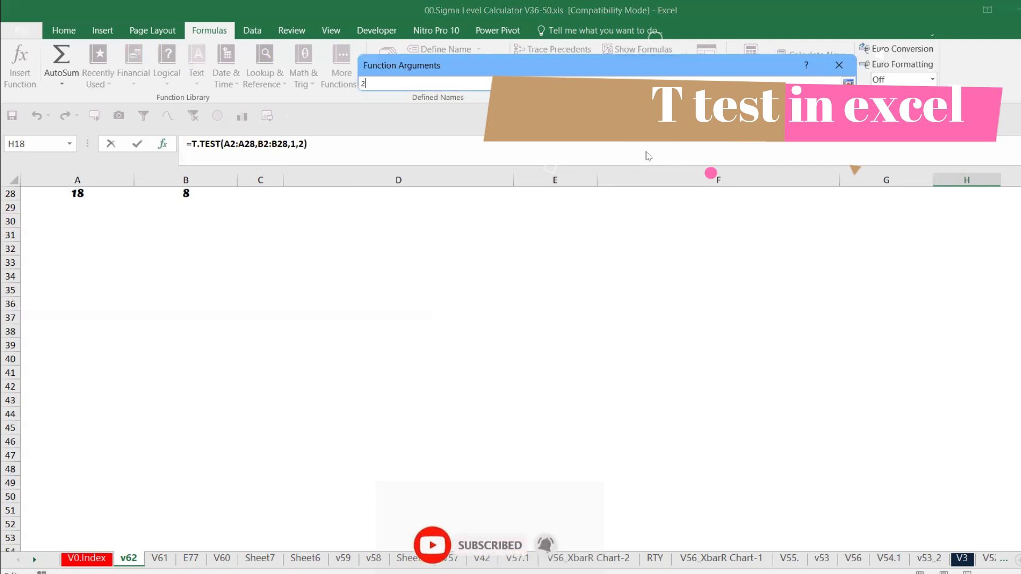
pyautogui.press('Return')
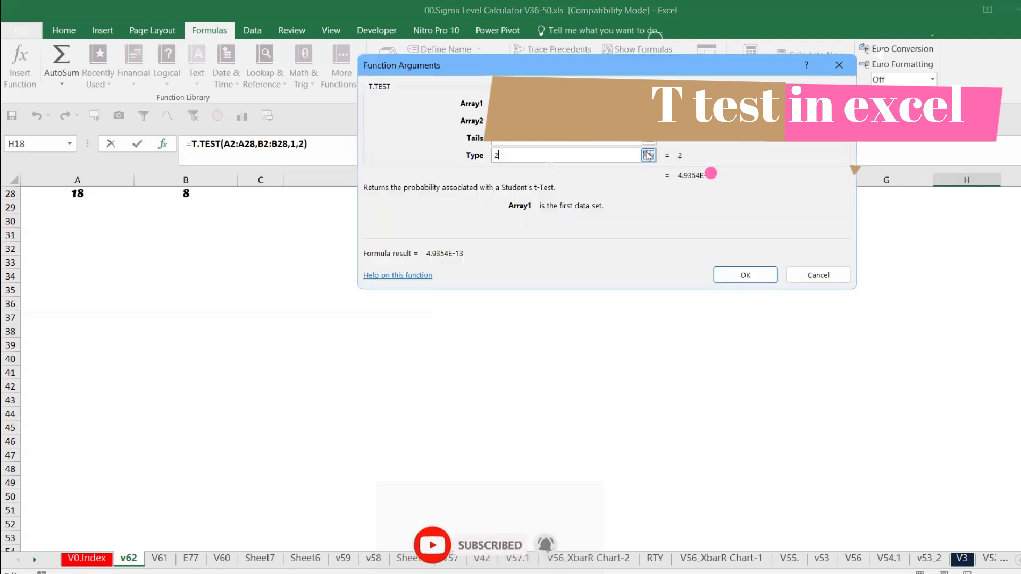
pyautogui.click(741, 273)
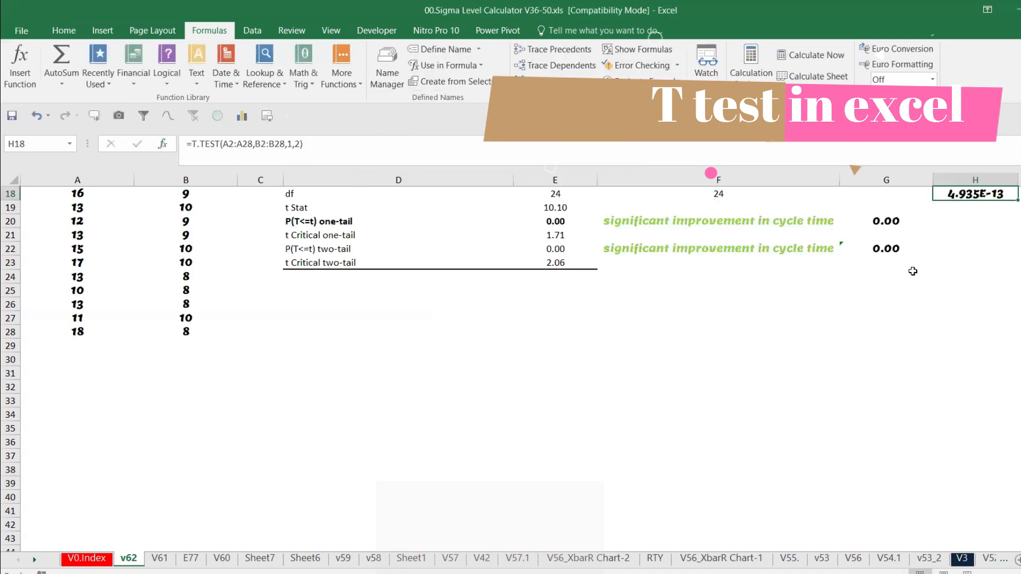
# Format the T.TEST result in H18 as Number
pyautogui.scroll(1, 912, 271)
pyautogui.click(64, 31)
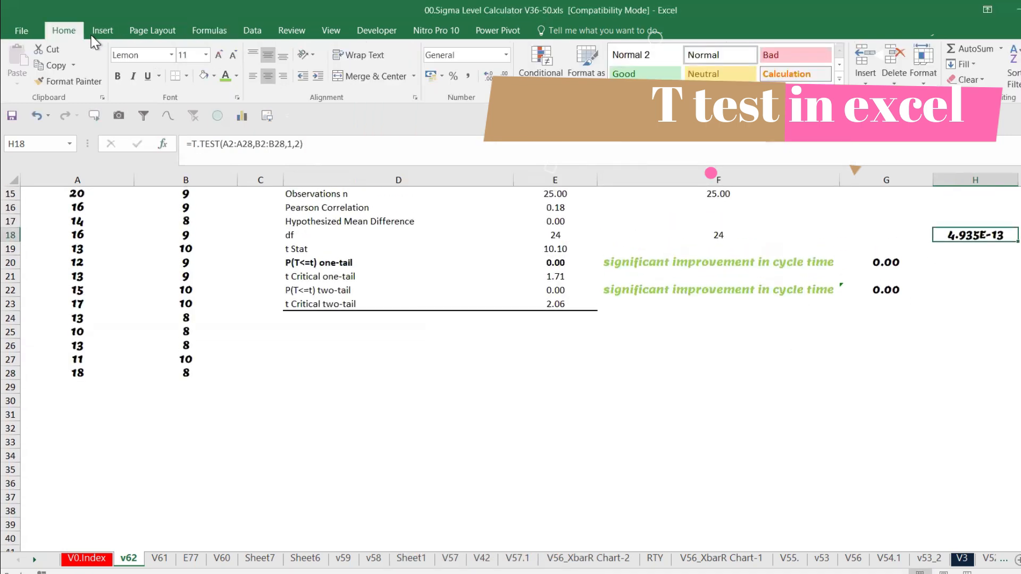
pyautogui.click(506, 55)
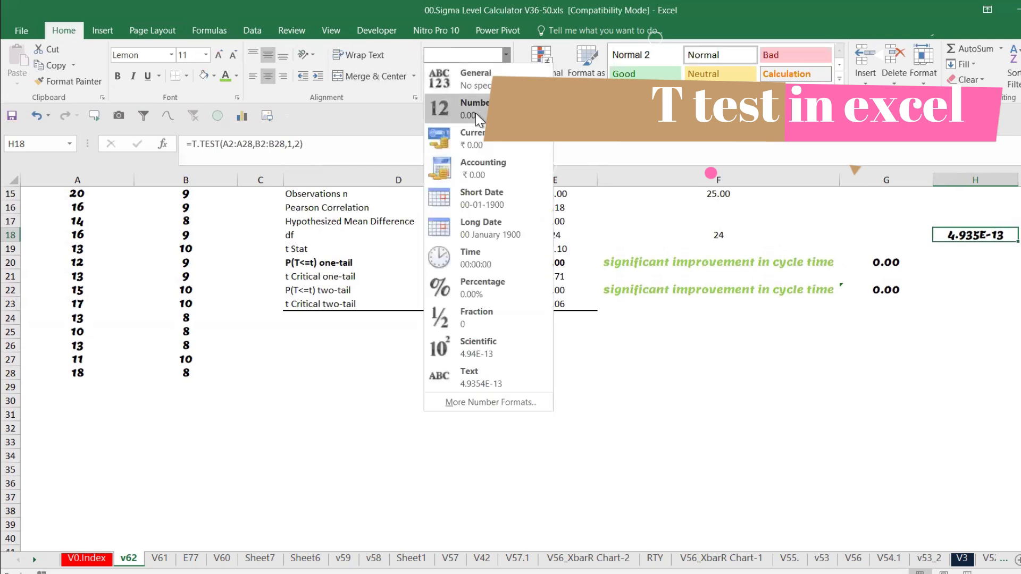
pyautogui.click(476, 113)
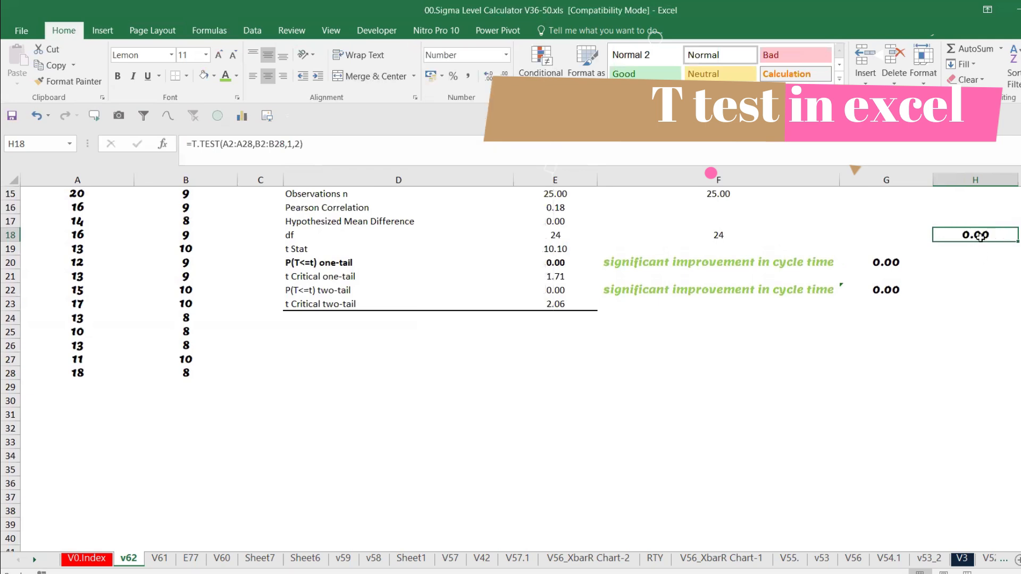
# Duplicate the v62 worksheet, placing the copy directly after the original, and select A2 in the copy
pyautogui.scroll(2, 981, 236)
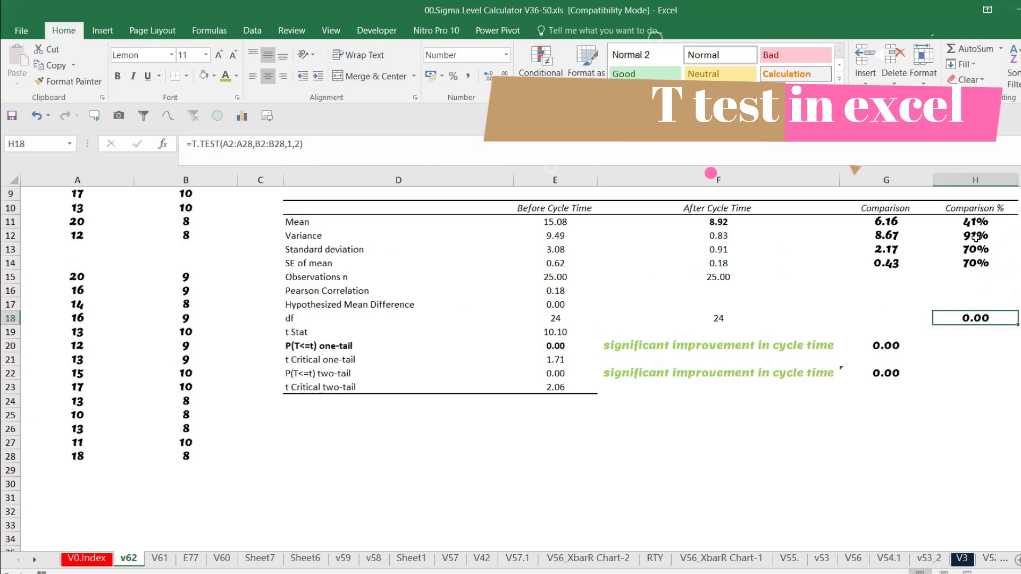
pyautogui.scroll(2, 975, 238)
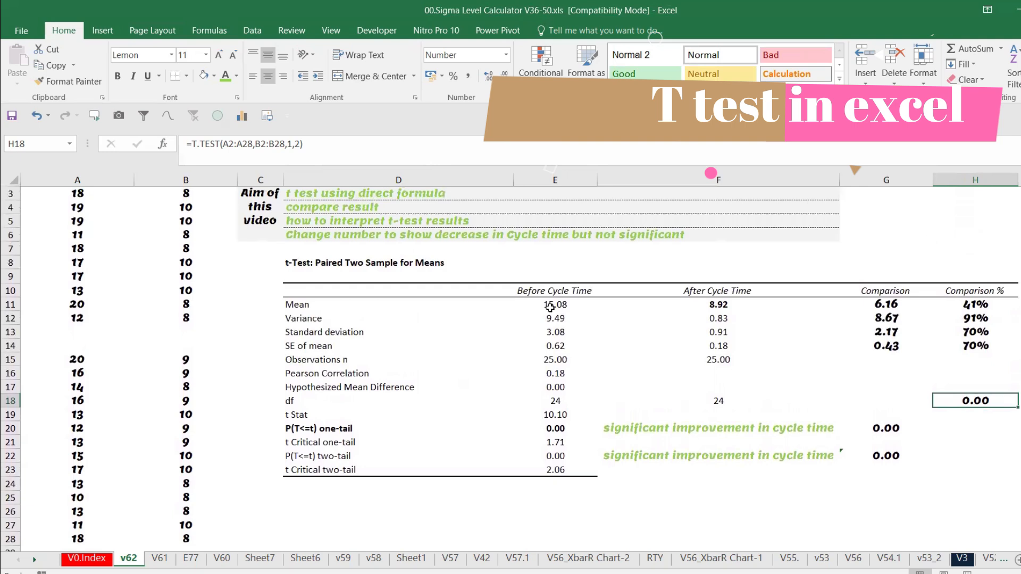
pyautogui.scroll(1, 408, 325)
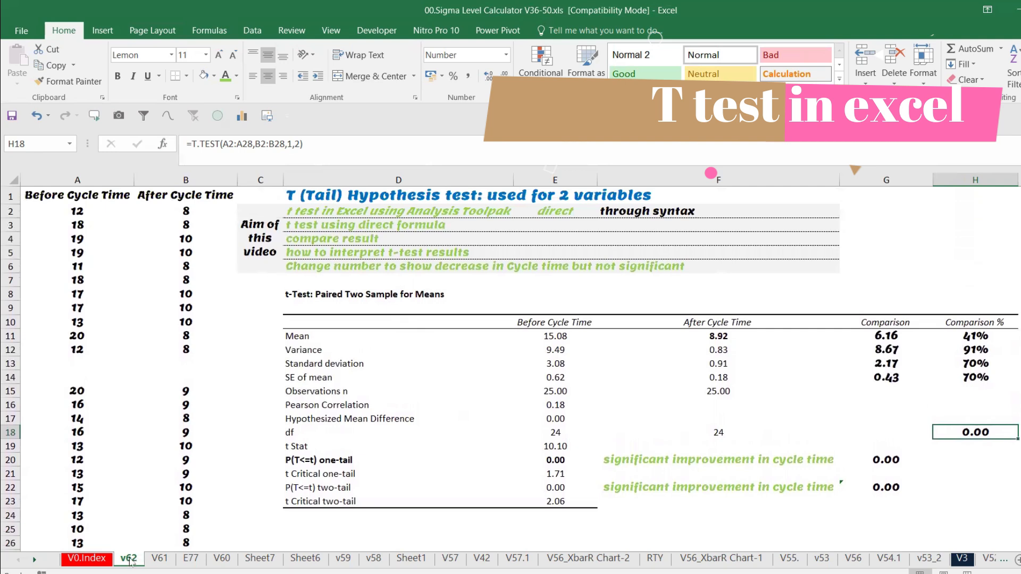
pyautogui.moveTo(130, 561); pyautogui.dragTo(158, 565)
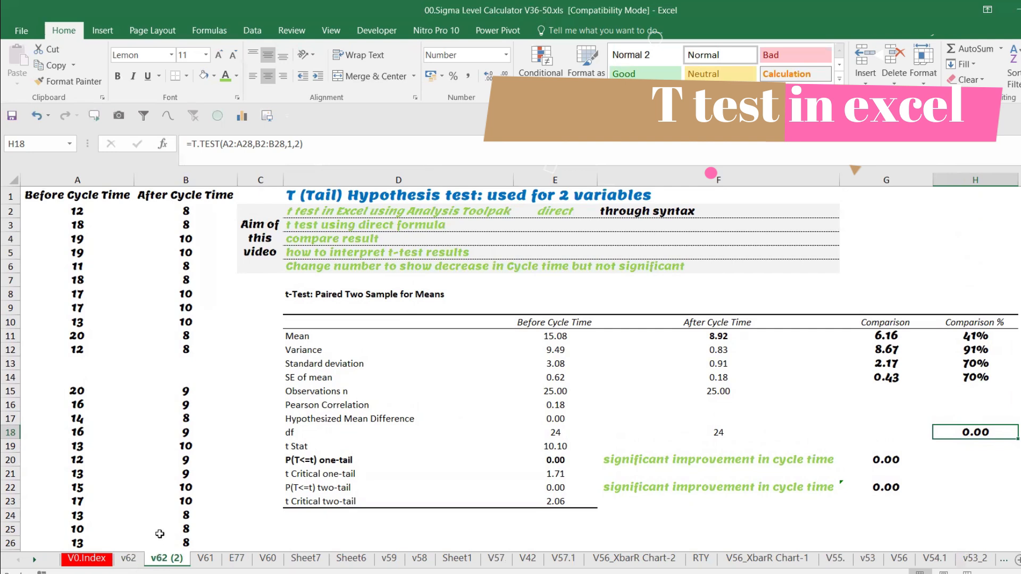
pyautogui.click(77, 211)
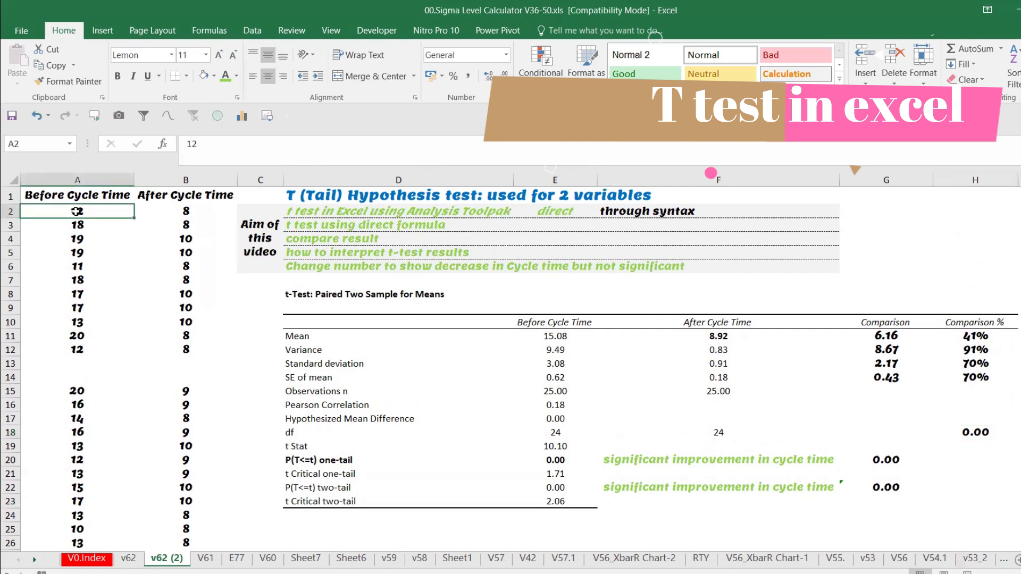
# Clear the t-test output from D8 down in v62 (2) by pasting a block of blank cells copied from D26
pyautogui.scroll(-3, 347, 308)
pyautogui.moveTo(303, 407); pyautogui.dragTo(773, 548)
pyautogui.hotkey('ctrl', 'c')
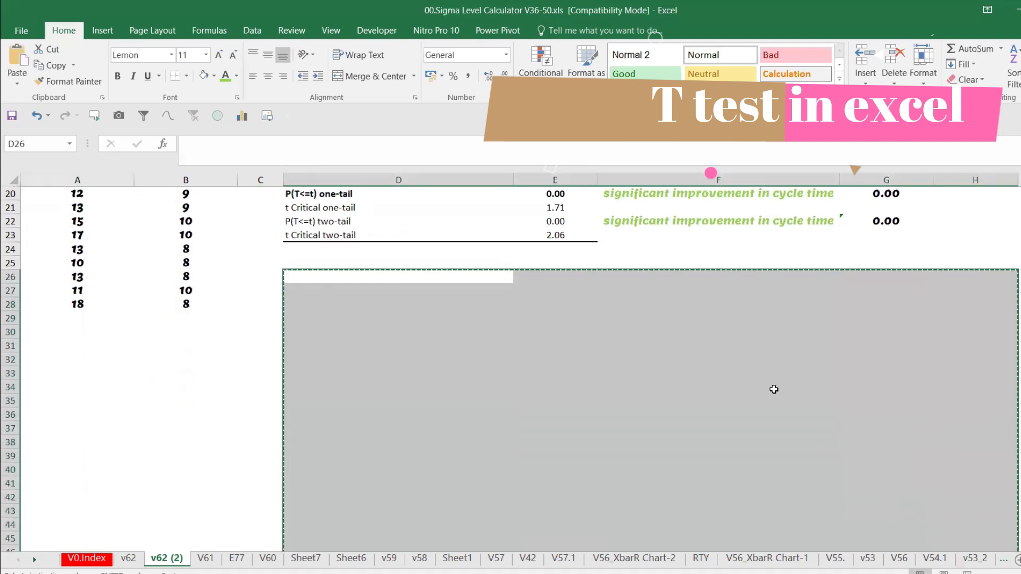
pyautogui.scroll(6, 774, 389)
pyautogui.click(304, 294)
pyautogui.press('Return')
pyautogui.click(404, 359)
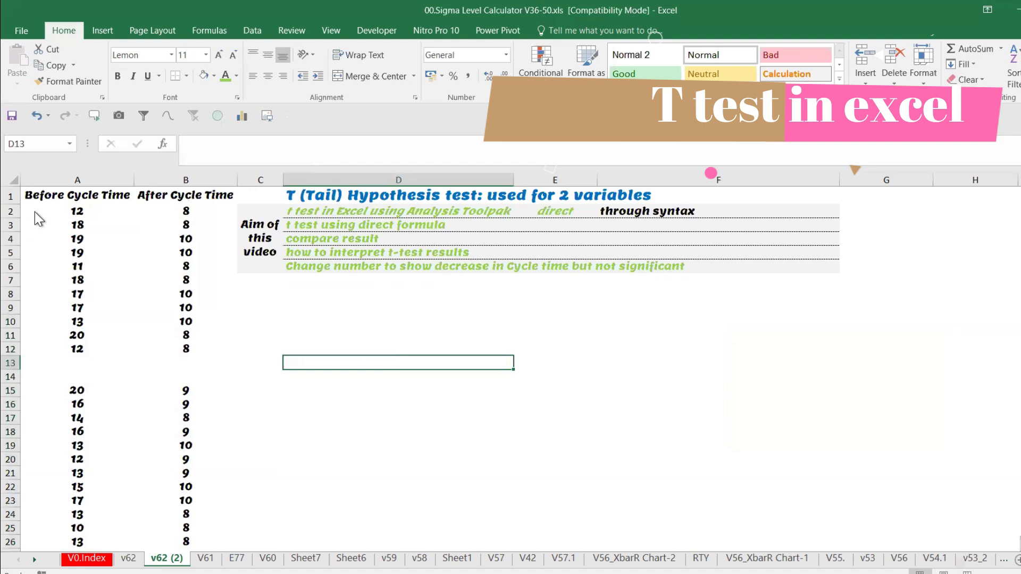
# Try deleting the blank rows 13 and 14 from the cycle time data, and undo the deletion
pyautogui.click(78, 201)
pyautogui.click(88, 212)
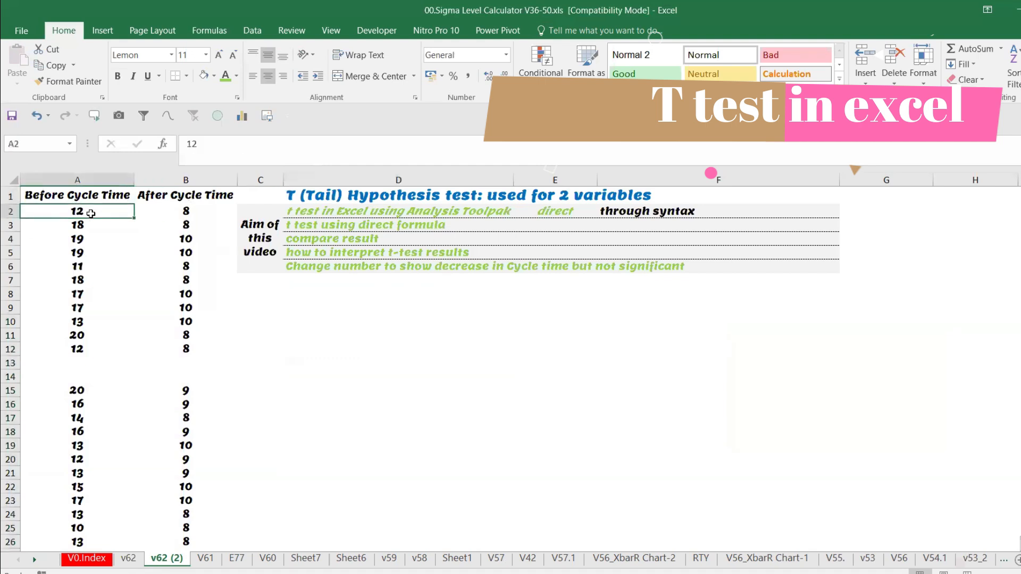
pyautogui.moveTo(10, 363); pyautogui.dragTo(13, 379)
pyautogui.rightClick(13, 379)
pyautogui.click(74, 271)
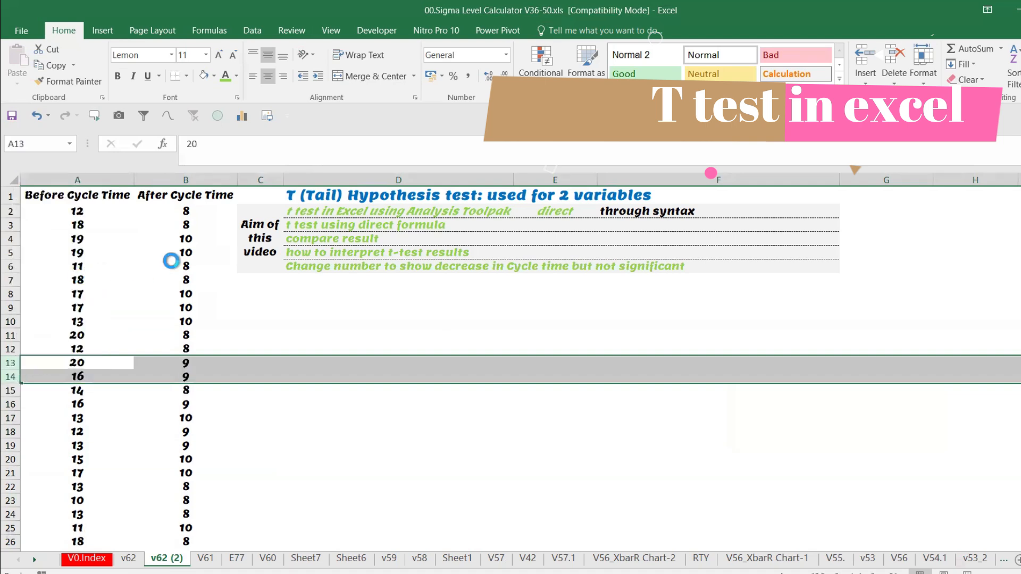
pyautogui.click(189, 209)
pyautogui.hotkey('ctrl', 'z')
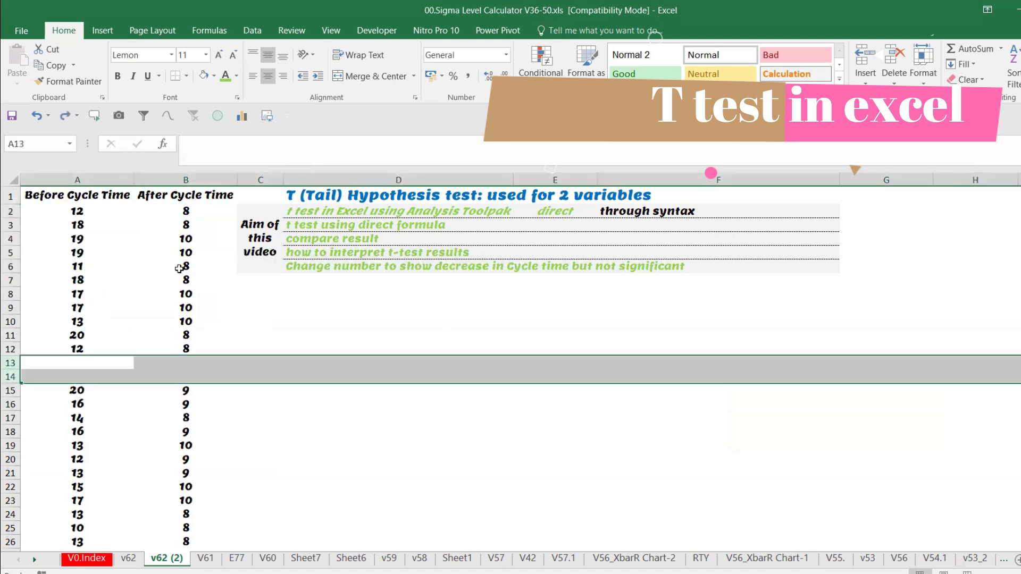
# Replace the first After Cycle Time value in B2 with the formula =RANDBETWEEN(10,18)
pyautogui.click(186, 213)
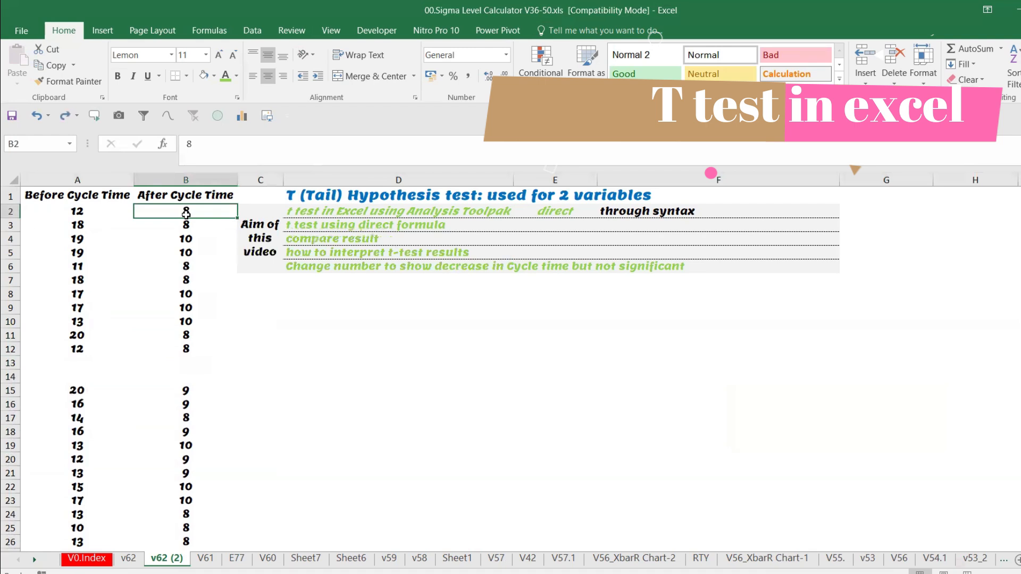
pyautogui.moveTo(186, 214); pyautogui.dragTo(186, 351)
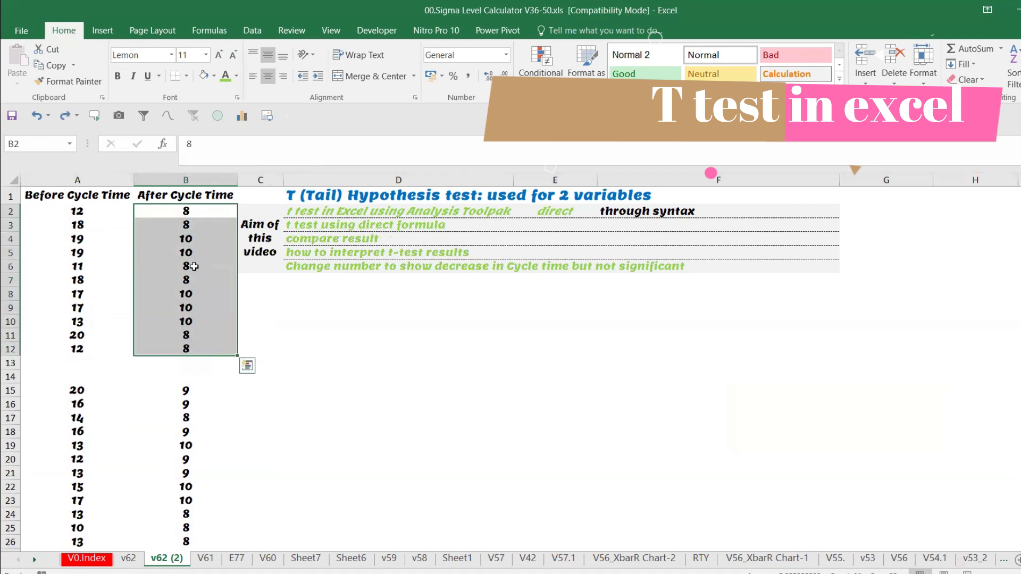
pyautogui.click(200, 210)
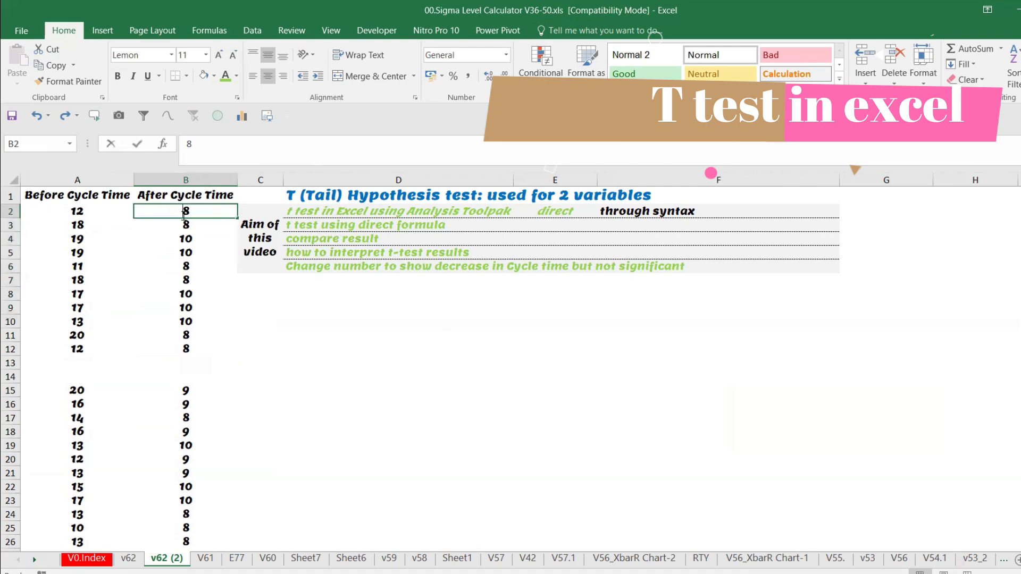
pyautogui.write('=ran')
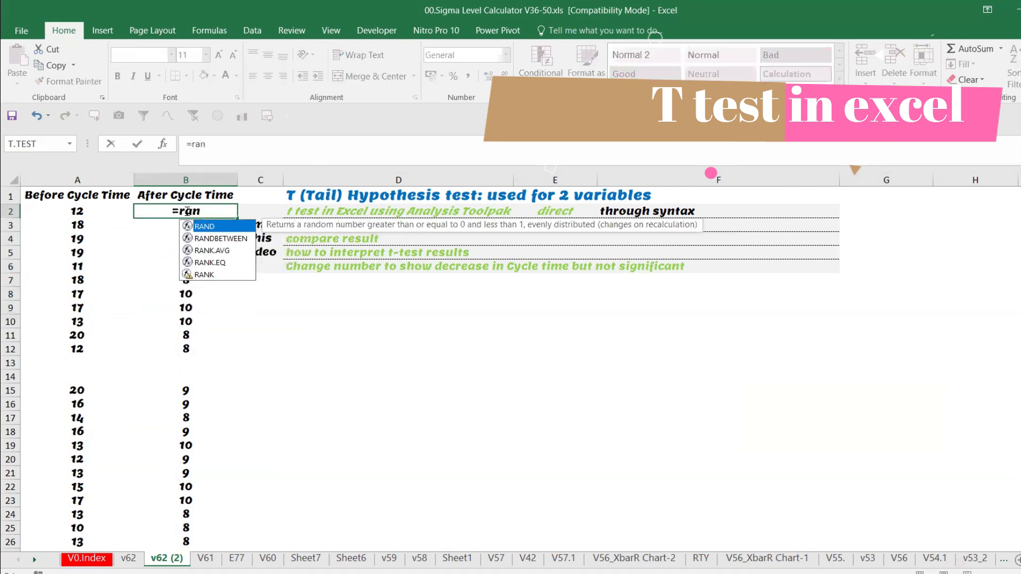
pyautogui.doubleClick(232, 240)
pyautogui.write('10')
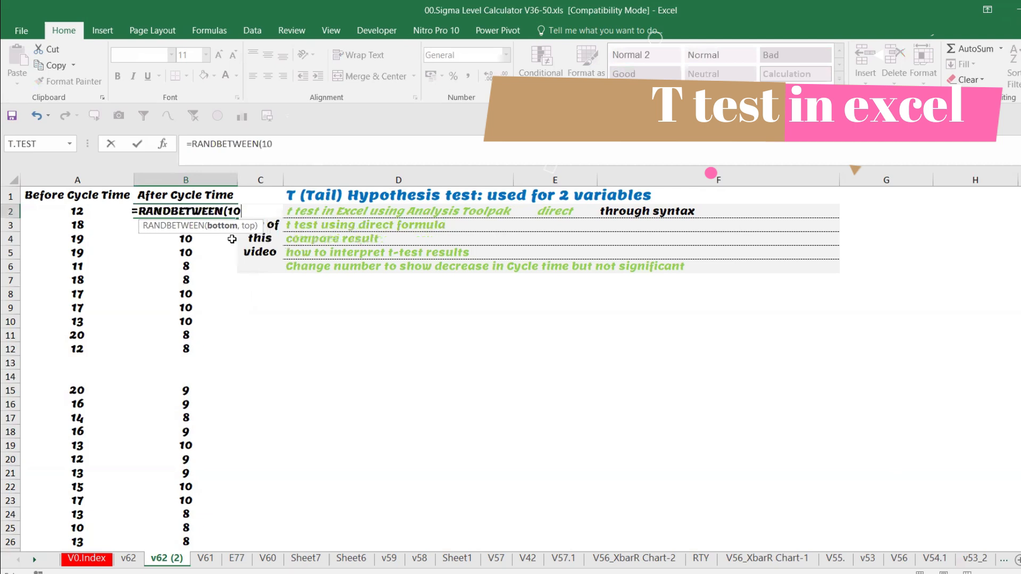
pyautogui.write(',18)')
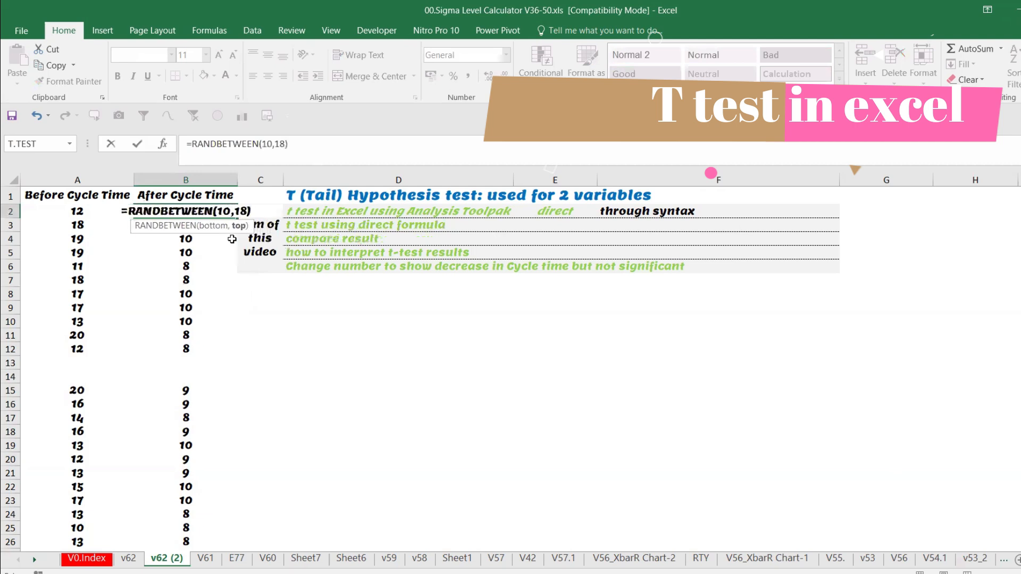
pyautogui.press('Return')
# Copy the B2 random-number formula over the After Cycle Time cells B2:B12 and B15:B28
pyautogui.click(203, 211)
pyautogui.hotkey('ctrl', 'c')
pyautogui.moveTo(203, 212); pyautogui.dragTo(189, 346)
pyautogui.hotkey('ctrl', 'v')
pyautogui.moveTo(185, 390); pyautogui.dragTo(179, 520)
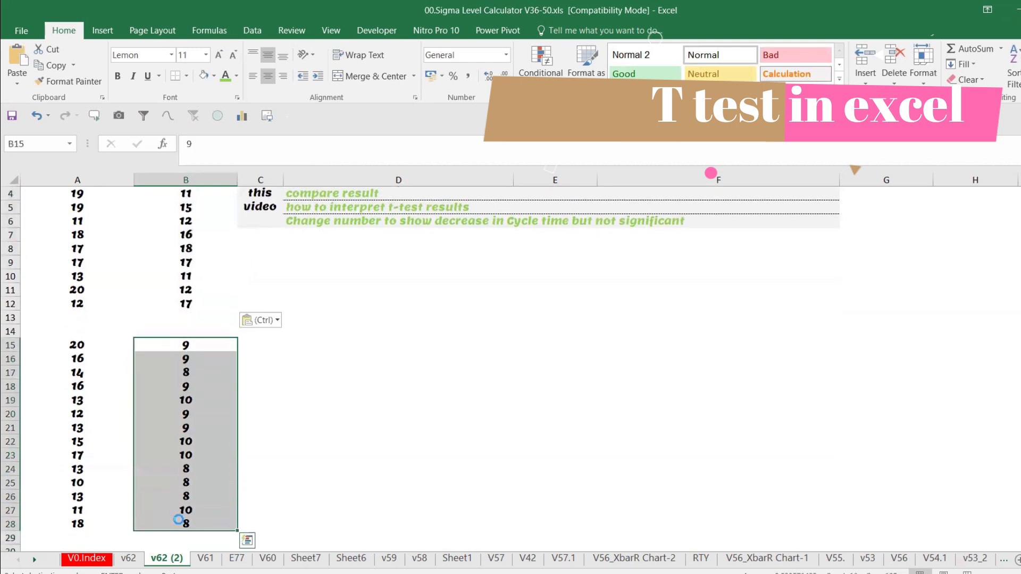
pyautogui.hotkey('ctrl', 'v')
pyautogui.scroll(1, 205, 438)
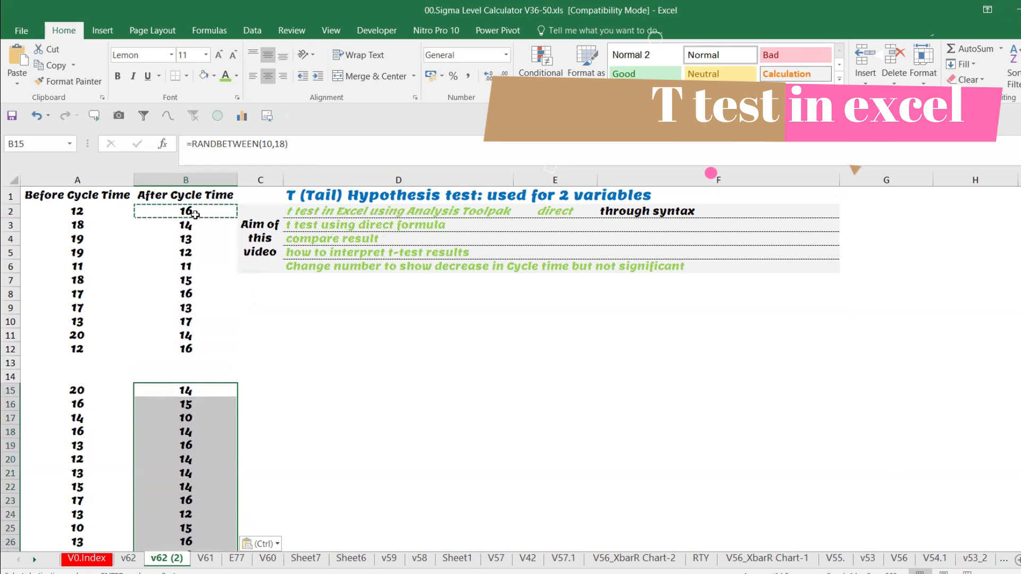
# Convert the random formulas in B2:B12 to fixed numbers by pasting them in place as values
pyautogui.moveTo(196, 212); pyautogui.dragTo(181, 350)
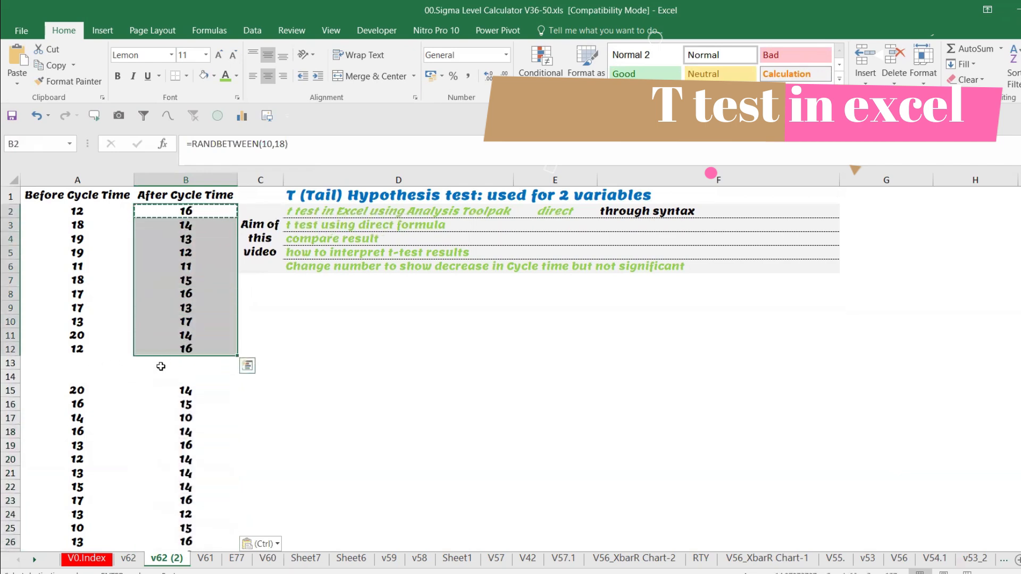
pyautogui.hotkey('ctrl', 'c')
pyautogui.click(17, 81)
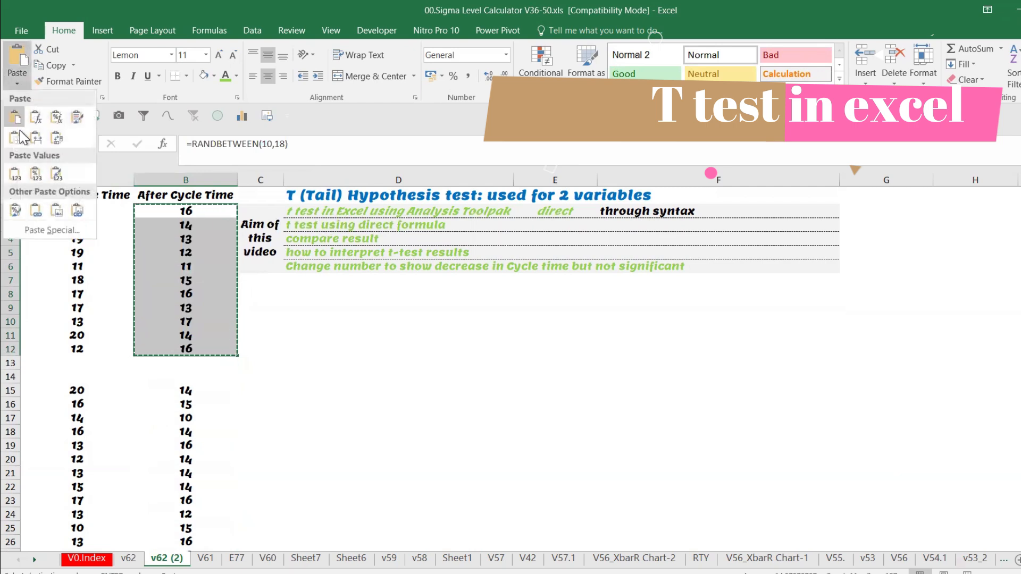
pyautogui.click(14, 174)
# Convert the random formulas in B15:B28 to fixed numbers by pasting them in place as values
pyautogui.moveTo(200, 388); pyautogui.dragTo(200, 526)
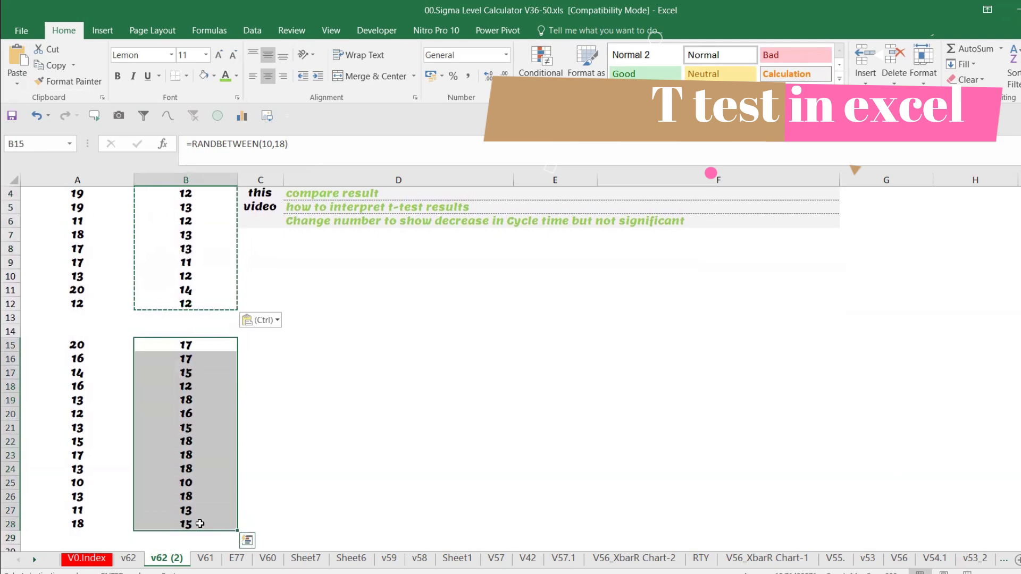
pyautogui.hotkey('ctrl', 'c')
pyautogui.hotkey('ctrl', 'v')
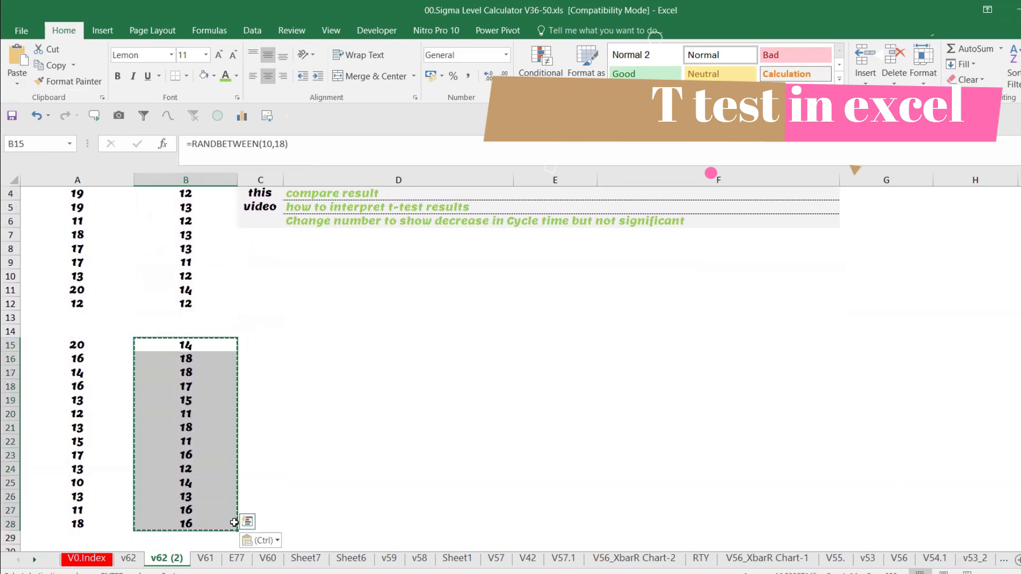
pyautogui.click(260, 540)
pyautogui.click(267, 486)
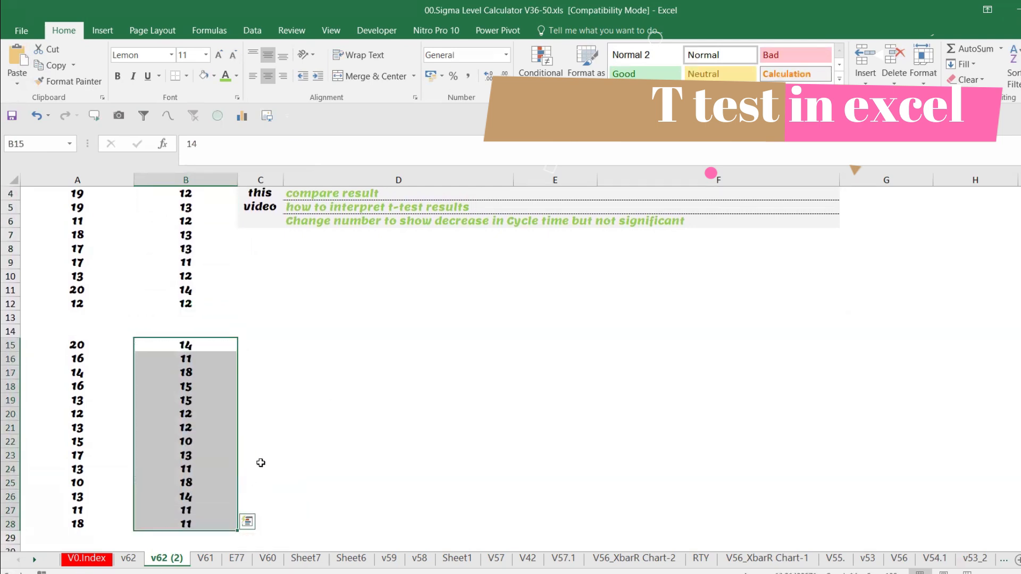
pyautogui.scroll(1, 288, 410)
# Run the paired two-sample t-test on the Before and After Cycle Time columns with labels, alpha 0.05 and output starting at D8
pyautogui.click(324, 317)
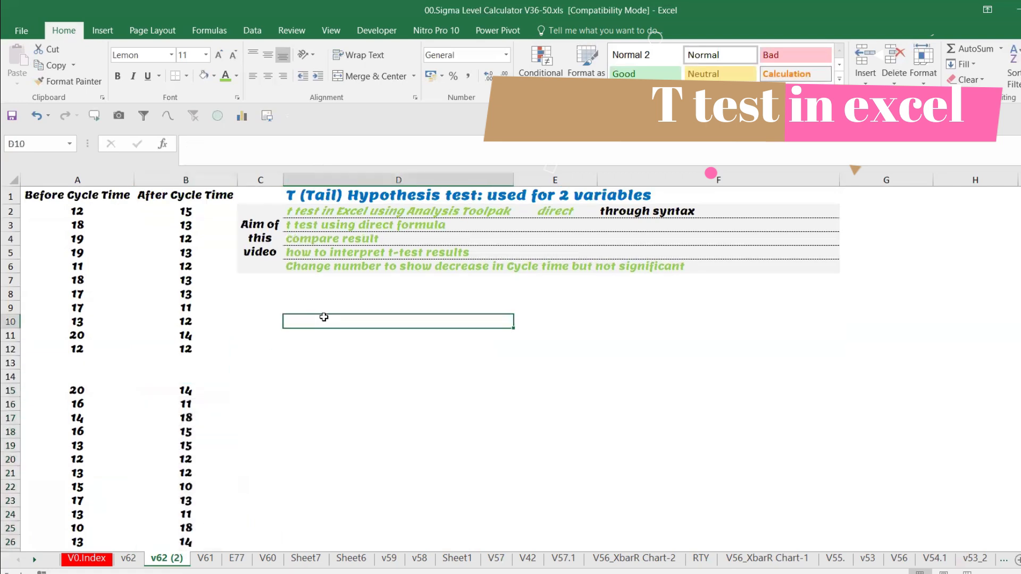
pyautogui.click(253, 31)
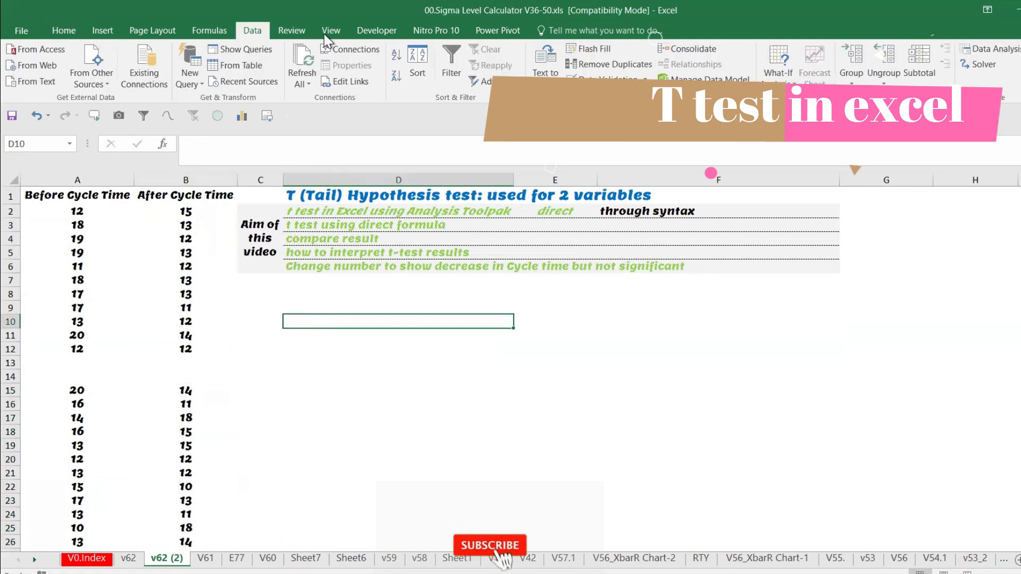
pyautogui.click(993, 50)
pyautogui.click(737, 135)
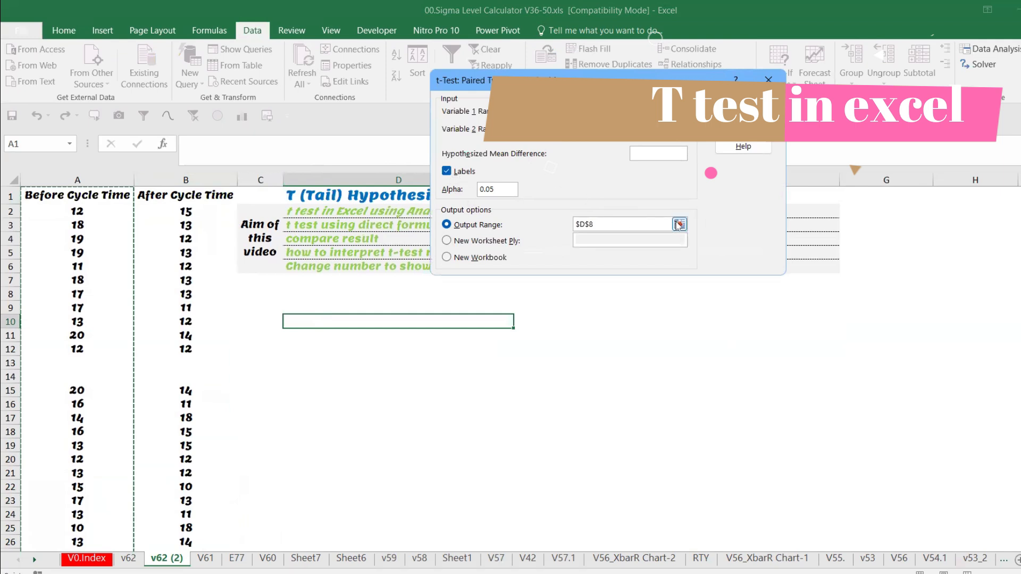
pyautogui.click(741, 111)
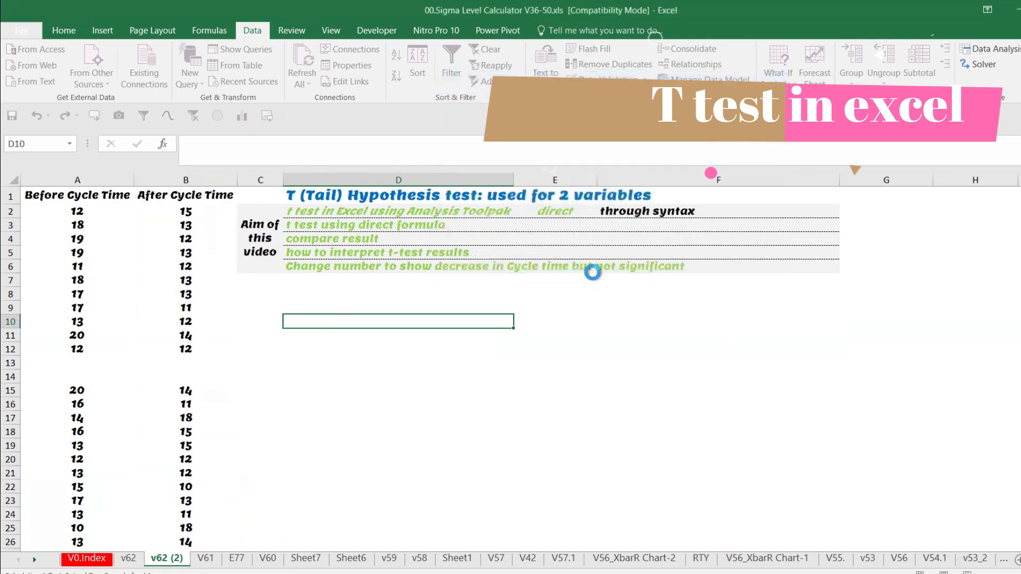
# Centre the t-test output table D10:F21 both vertically and horizontally
pyautogui.click(369, 296)
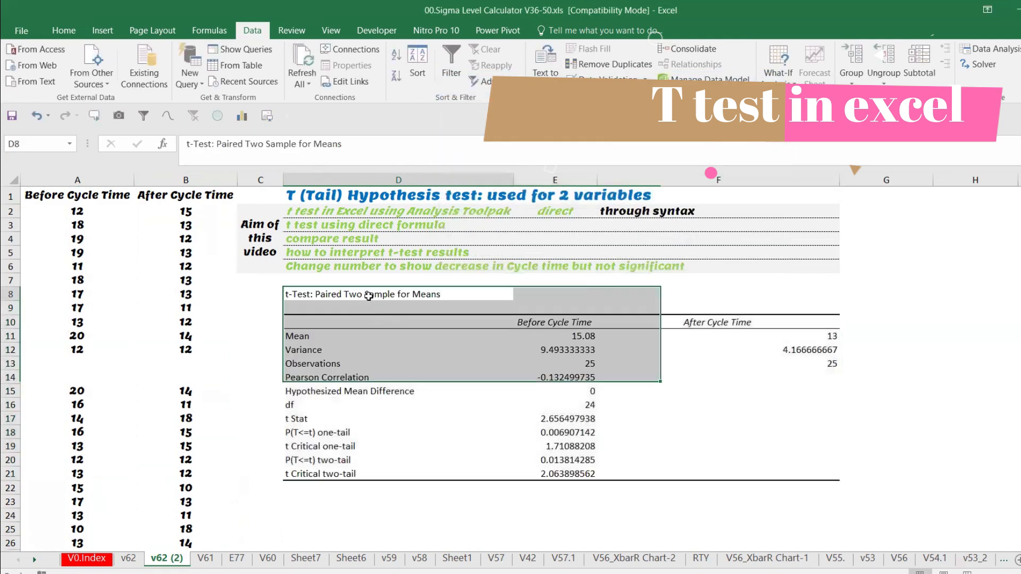
pyautogui.moveTo(436, 327); pyautogui.dragTo(820, 469)
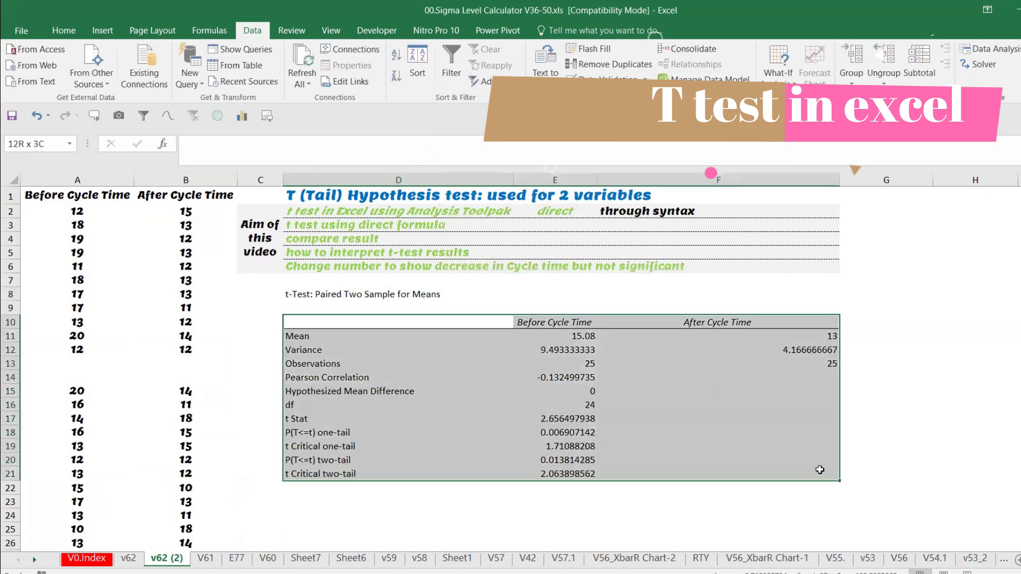
pyautogui.click(64, 31)
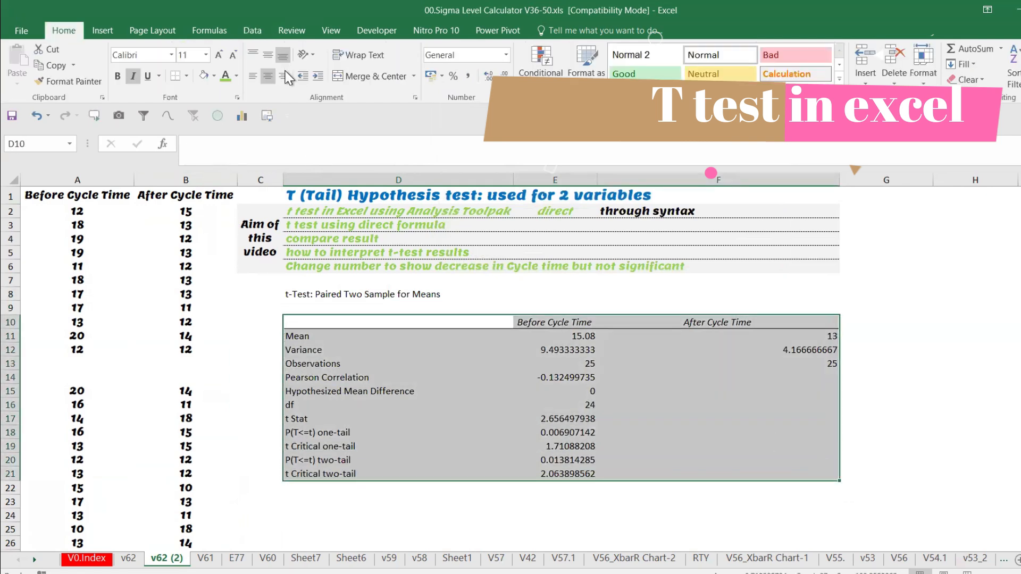
pyautogui.click(269, 57)
pyautogui.click(267, 76)
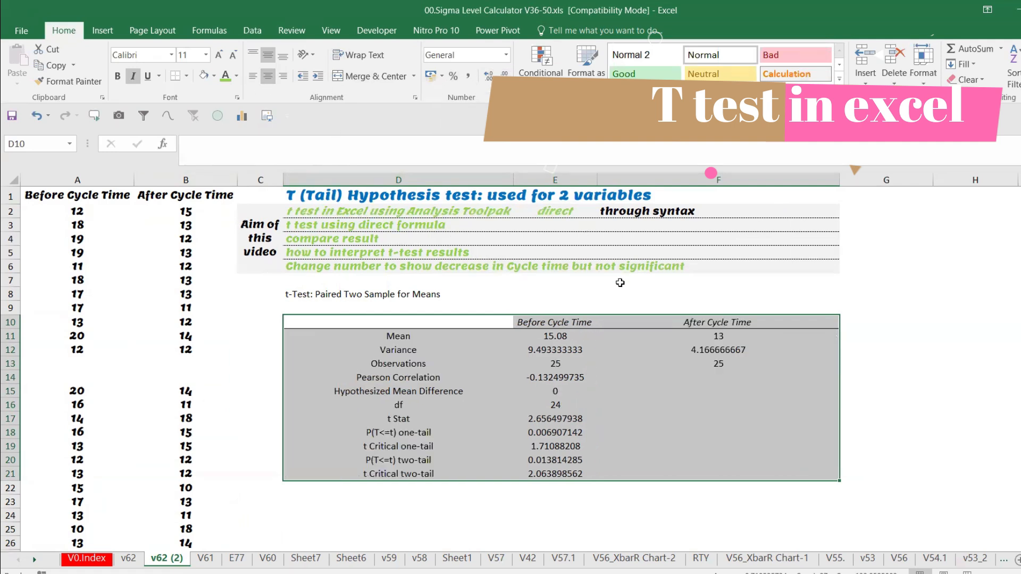
# Copy the Comparison and Comparison % block G10:H22 from sheet v62 into v62 (2) at G10
pyautogui.click(130, 559)
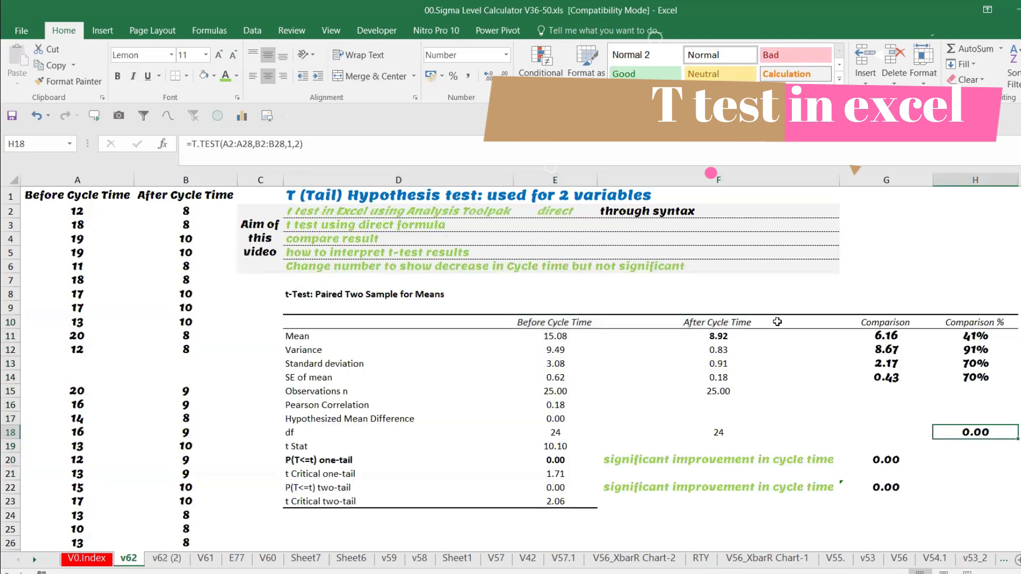
pyautogui.moveTo(854, 319); pyautogui.dragTo(979, 489)
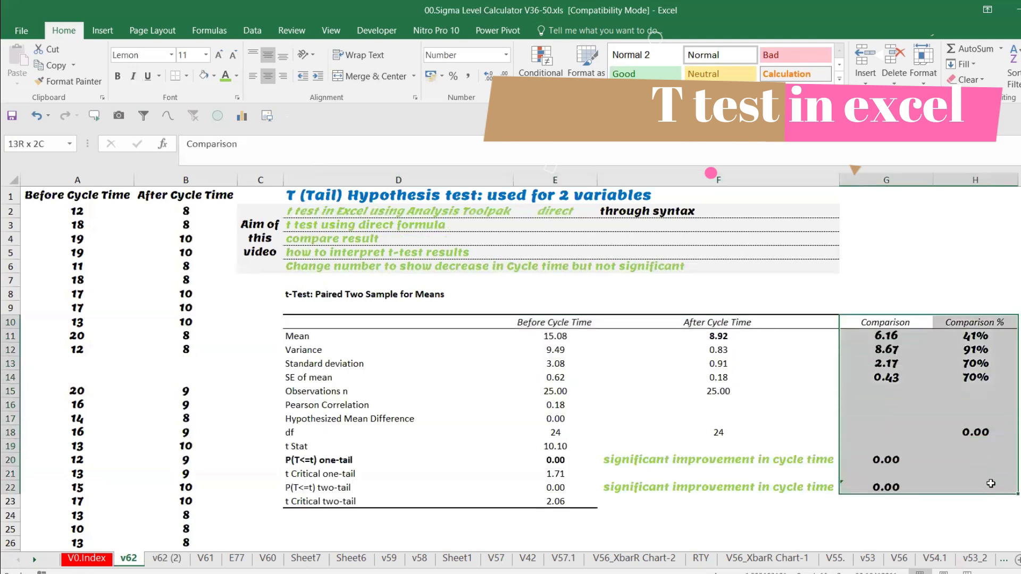
pyautogui.hotkey('ctrl', 'c')
pyautogui.click(166, 559)
pyautogui.click(852, 322)
pyautogui.hotkey('ctrl', 'v')
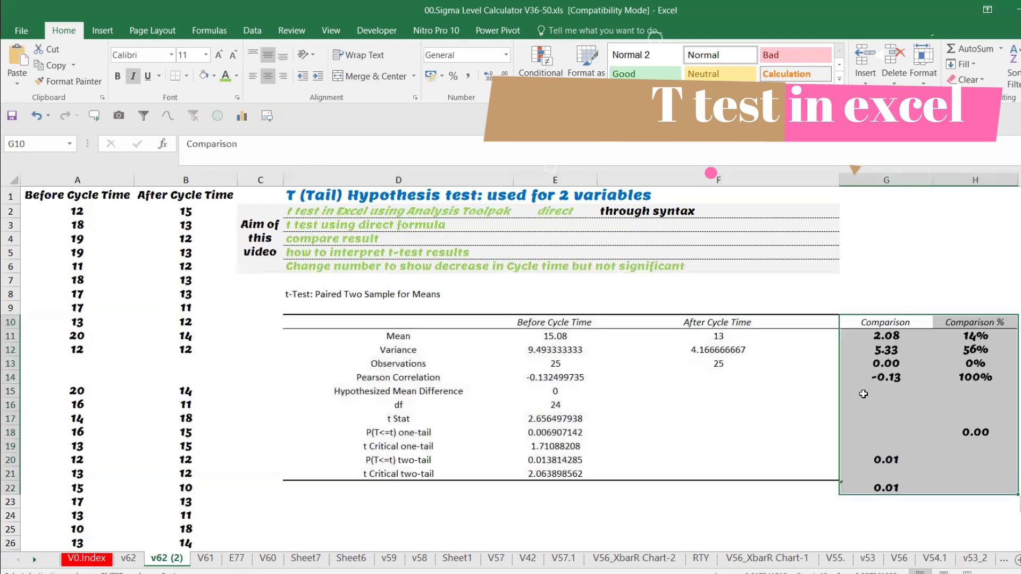
pyautogui.click(907, 340)
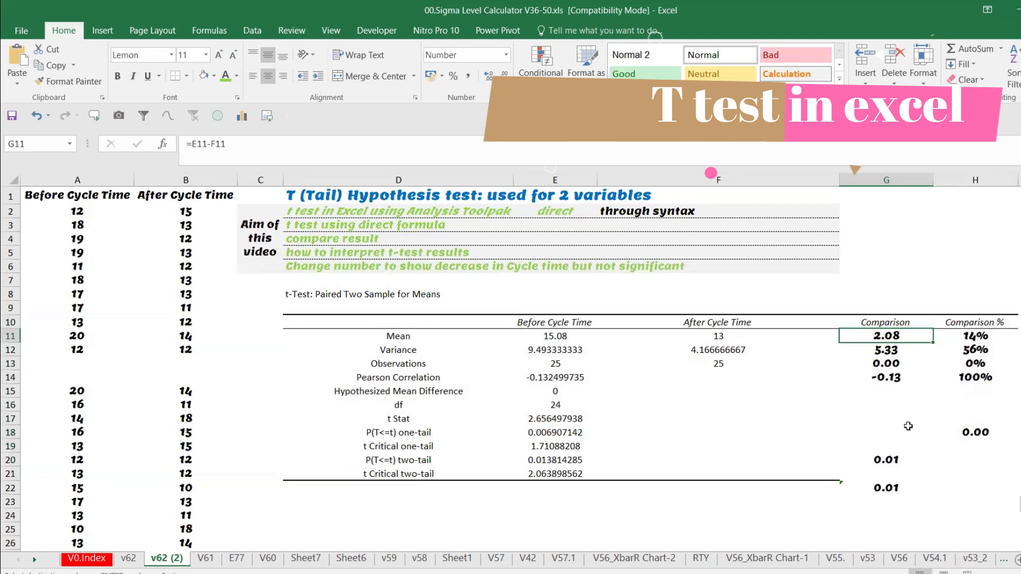
# Copy the significance IF formulas in F20:F22 of v62 to F18 in v62 (2), beside the one-tail and two-tail P values
pyautogui.click(797, 429)
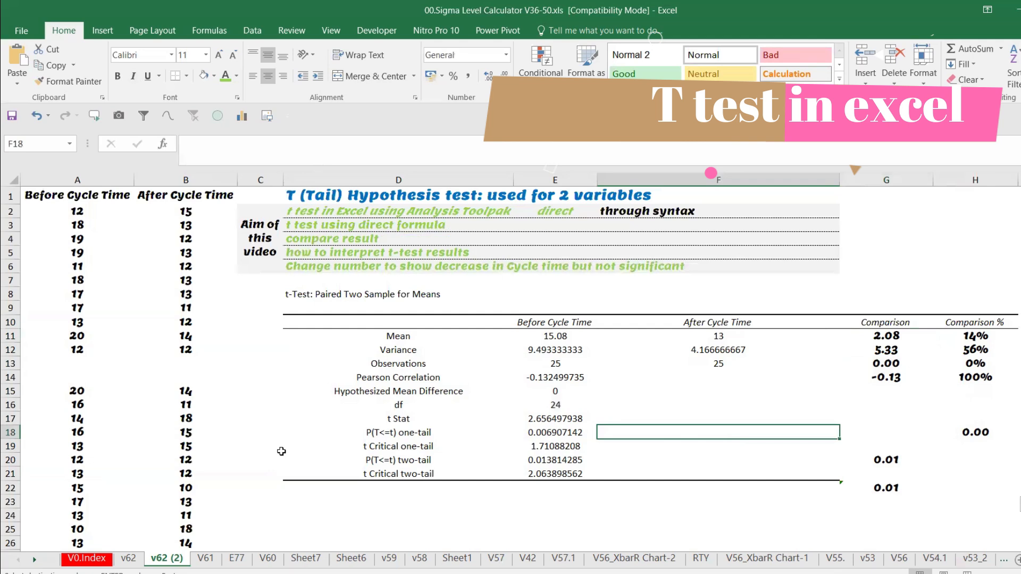
pyautogui.click(128, 558)
pyautogui.moveTo(683, 460); pyautogui.dragTo(705, 482)
pyautogui.hotkey('ctrl', 'c')
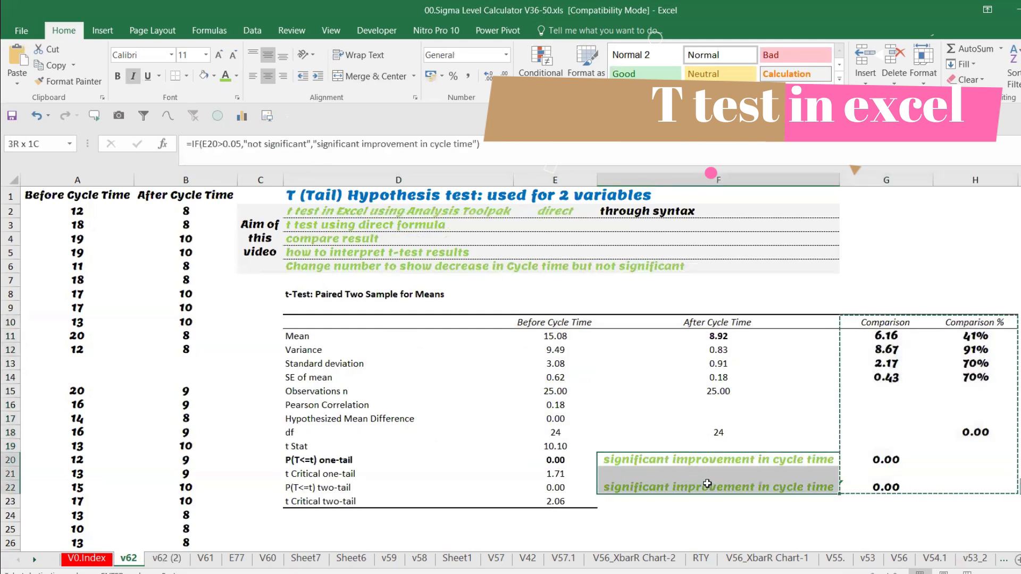
pyautogui.hotkey('ctrl', 'v')
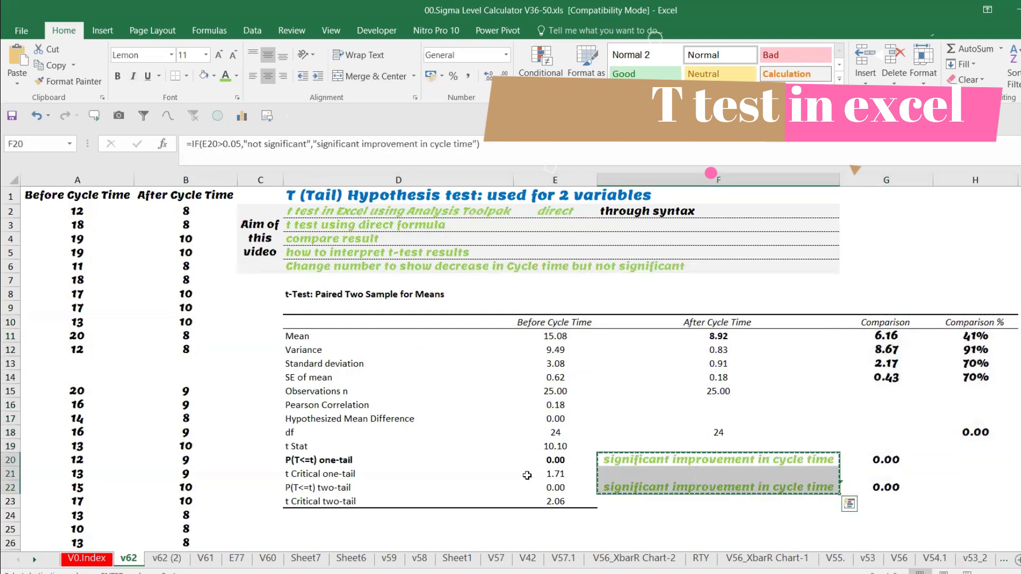
pyautogui.click(167, 557)
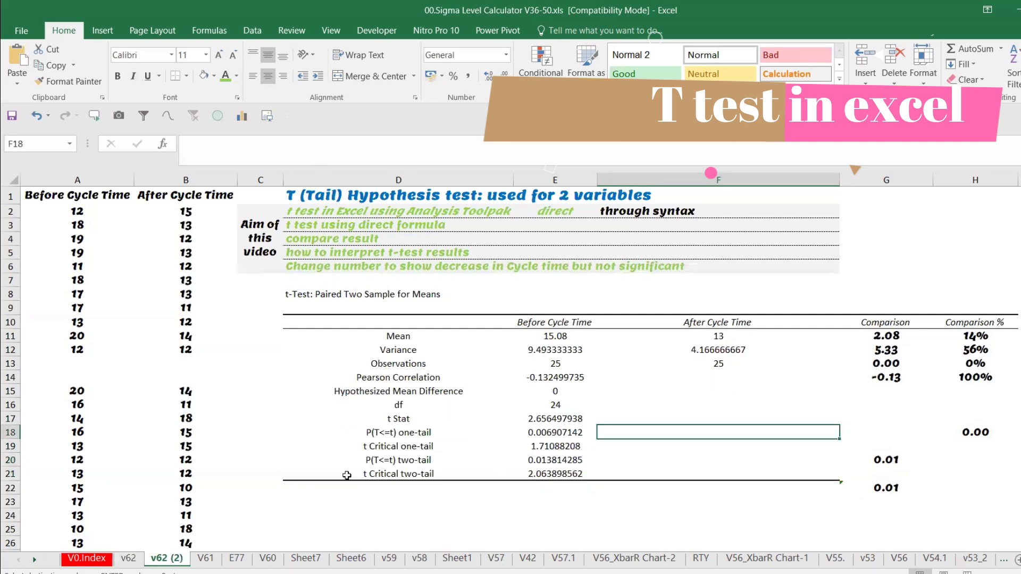
pyautogui.click(456, 432)
pyautogui.click(639, 430)
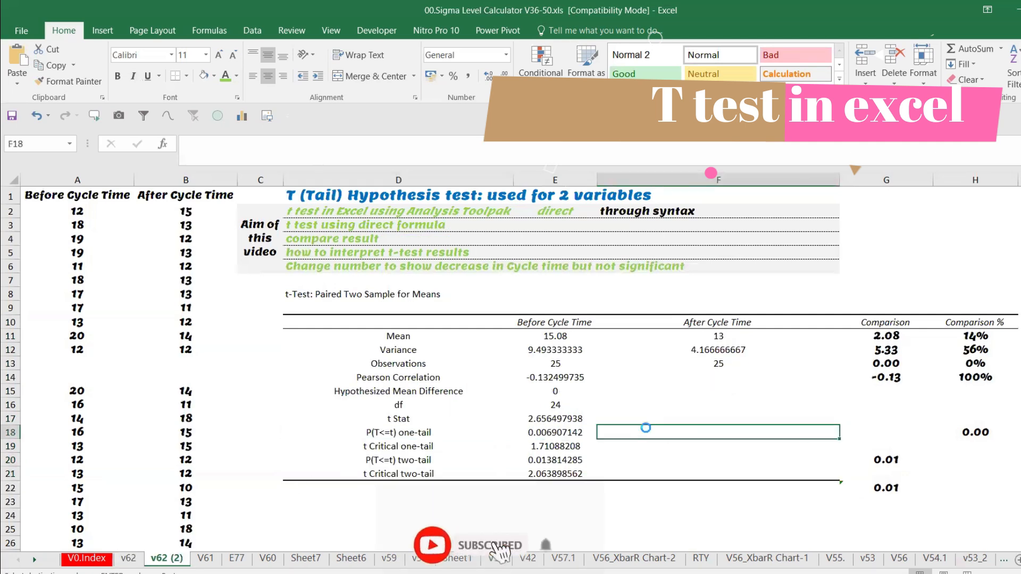
pyautogui.hotkey('ctrl', 'v')
pyautogui.click(670, 435)
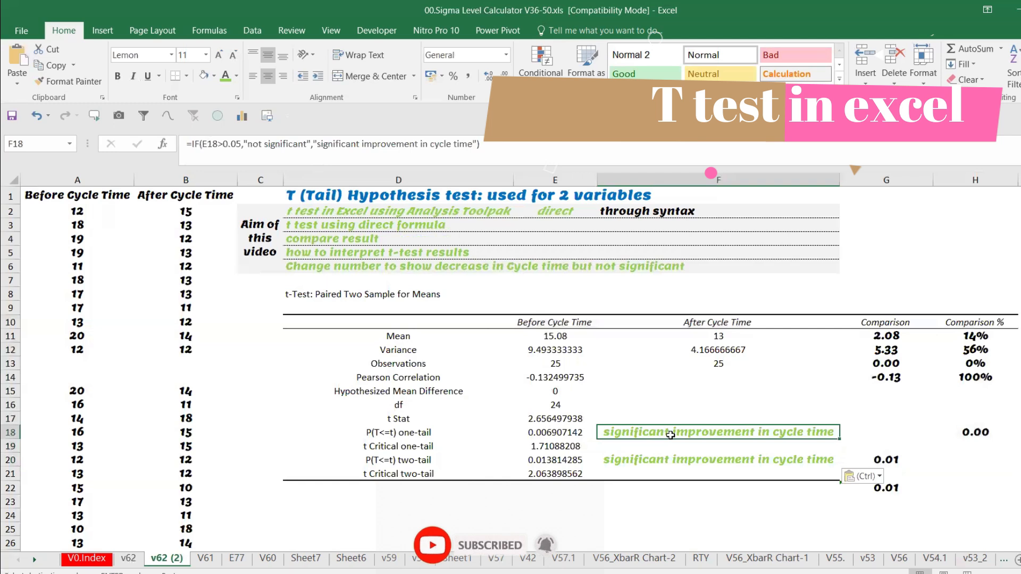
# Format the one-tail P value in E18, the two-tail P value in E20 and the TTEST result in G20 as percentages
pyautogui.click(549, 431)
pyautogui.click(453, 76)
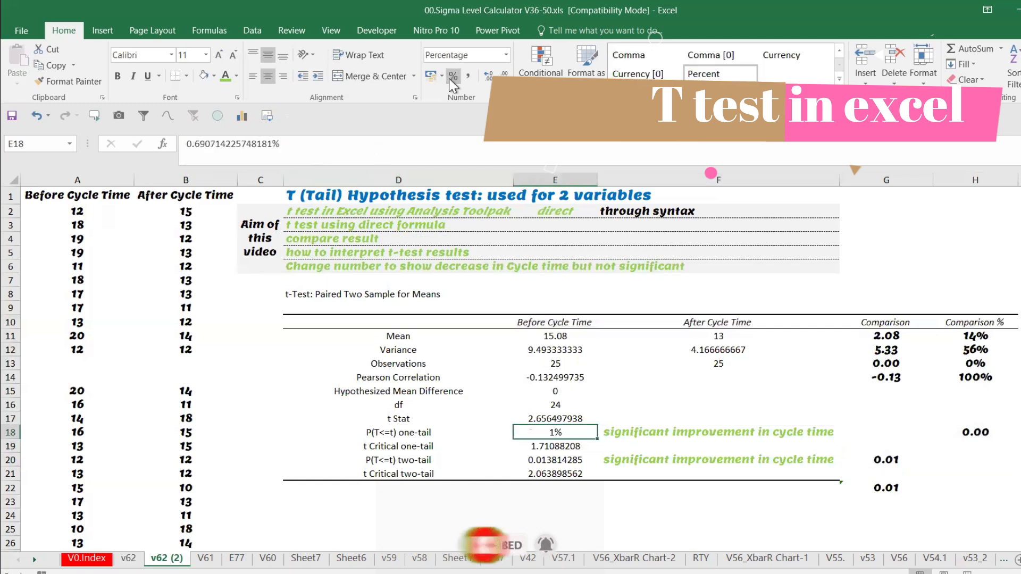
pyautogui.click(530, 461)
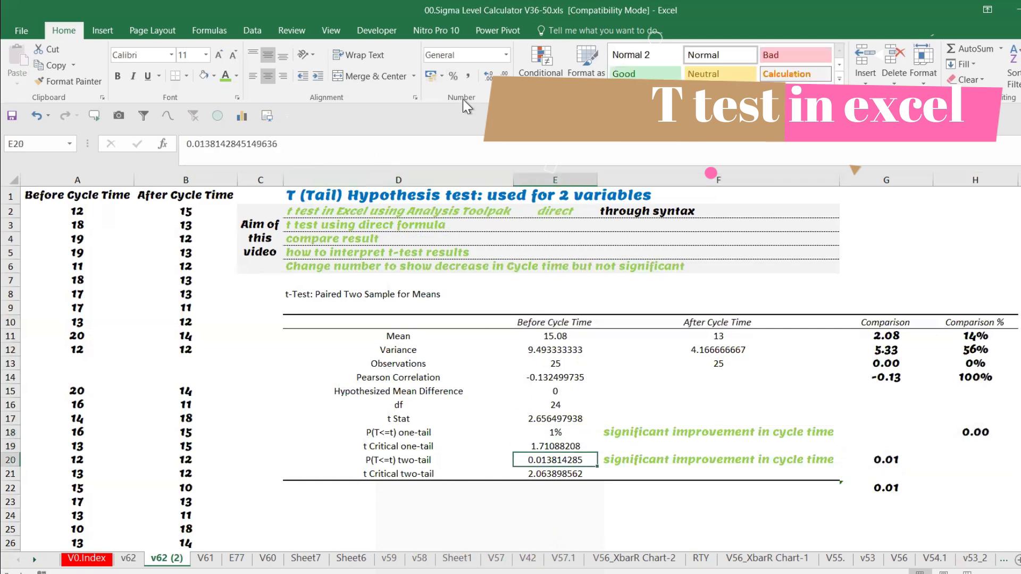
pyautogui.click(454, 76)
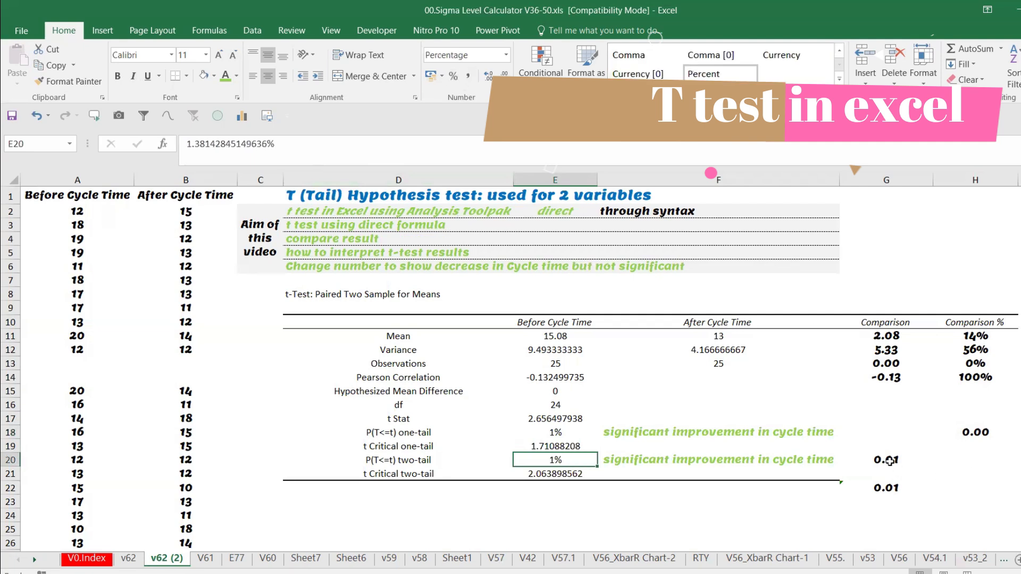
pyautogui.click(888, 461)
pyautogui.click(453, 76)
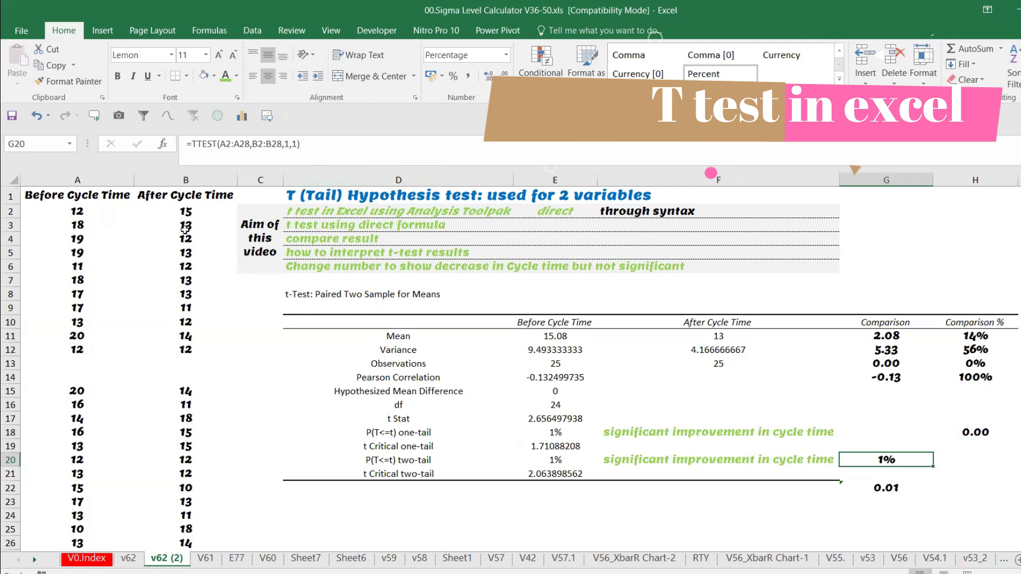
# Review the mean comparison in G11 and H11 together with the whole t-test output block
pyautogui.click(894, 338)
pyautogui.click(972, 334)
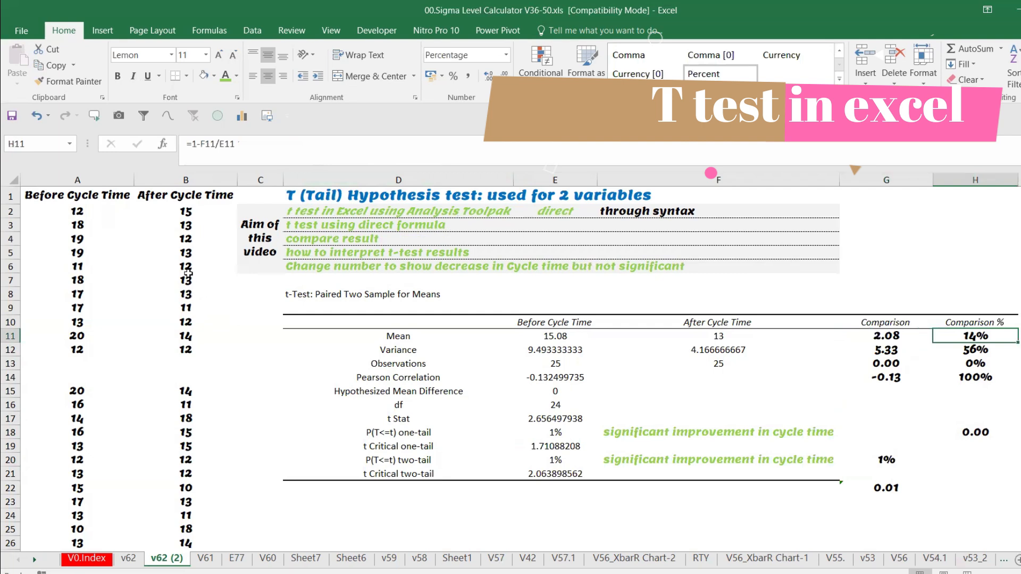
pyautogui.moveTo(308, 295); pyautogui.dragTo(991, 510)
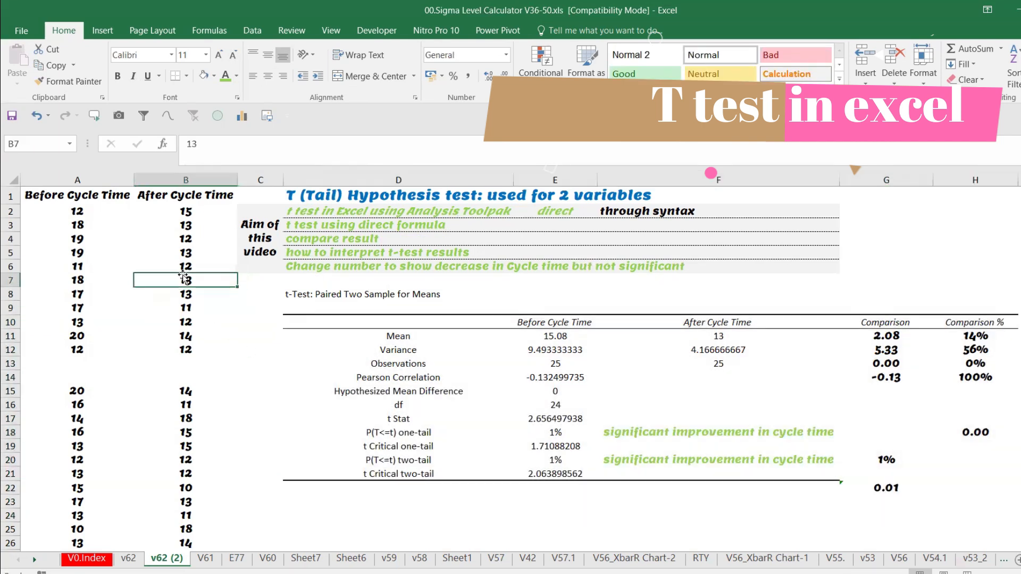
# Select the upper block of After Cycle Time values, starting at B2
pyautogui.click(184, 277)
pyautogui.moveTo(185, 212); pyautogui.dragTo(170, 343)
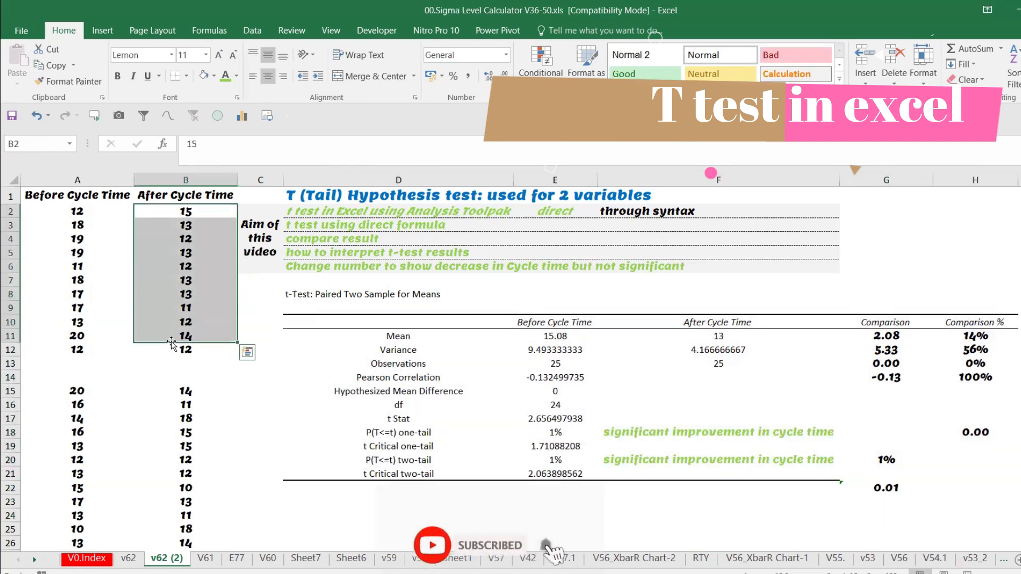